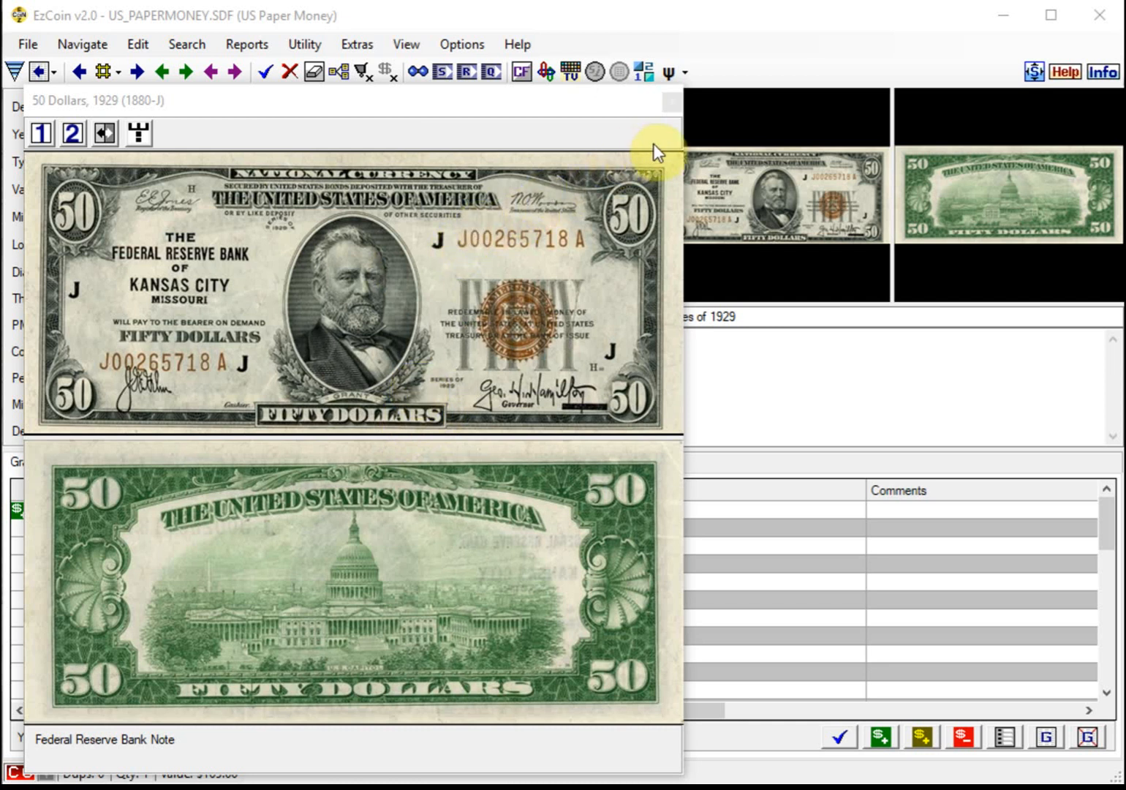
# Step: Close the banknote image viewer and start a new custom country file with the data file name USA_CURRENCY
pyautogui.click(675, 100)
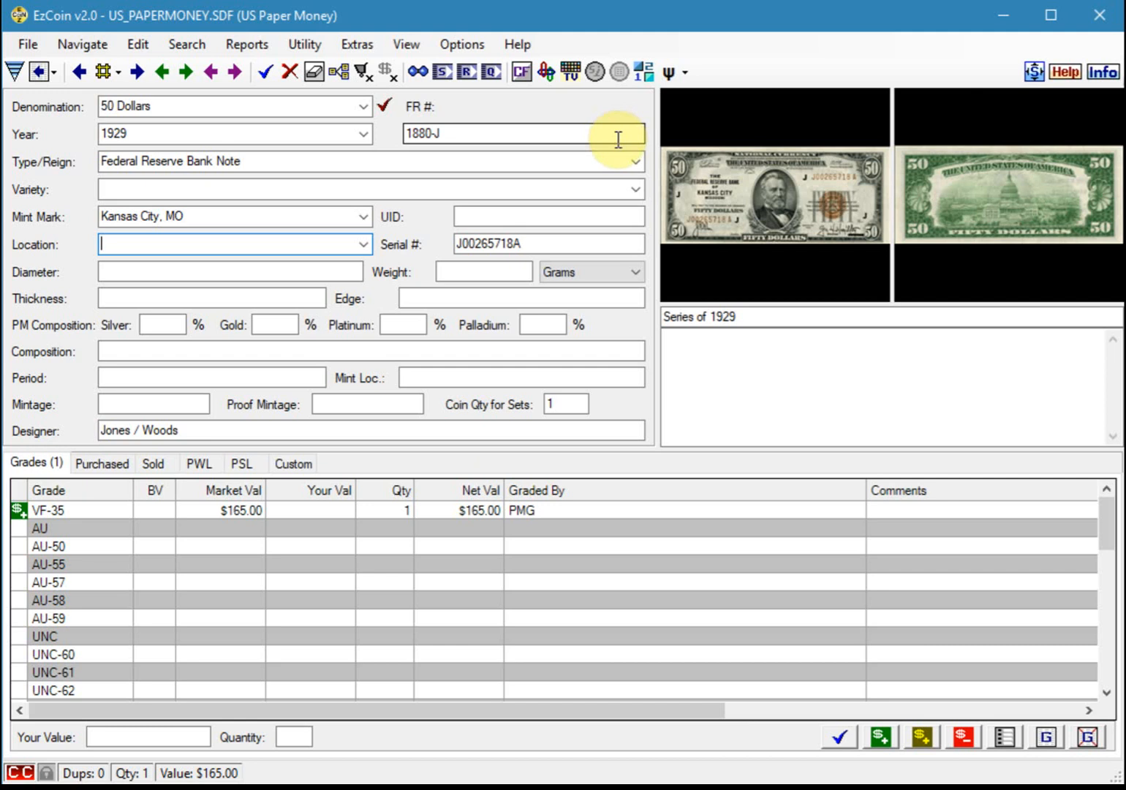
pyautogui.click(27, 44)
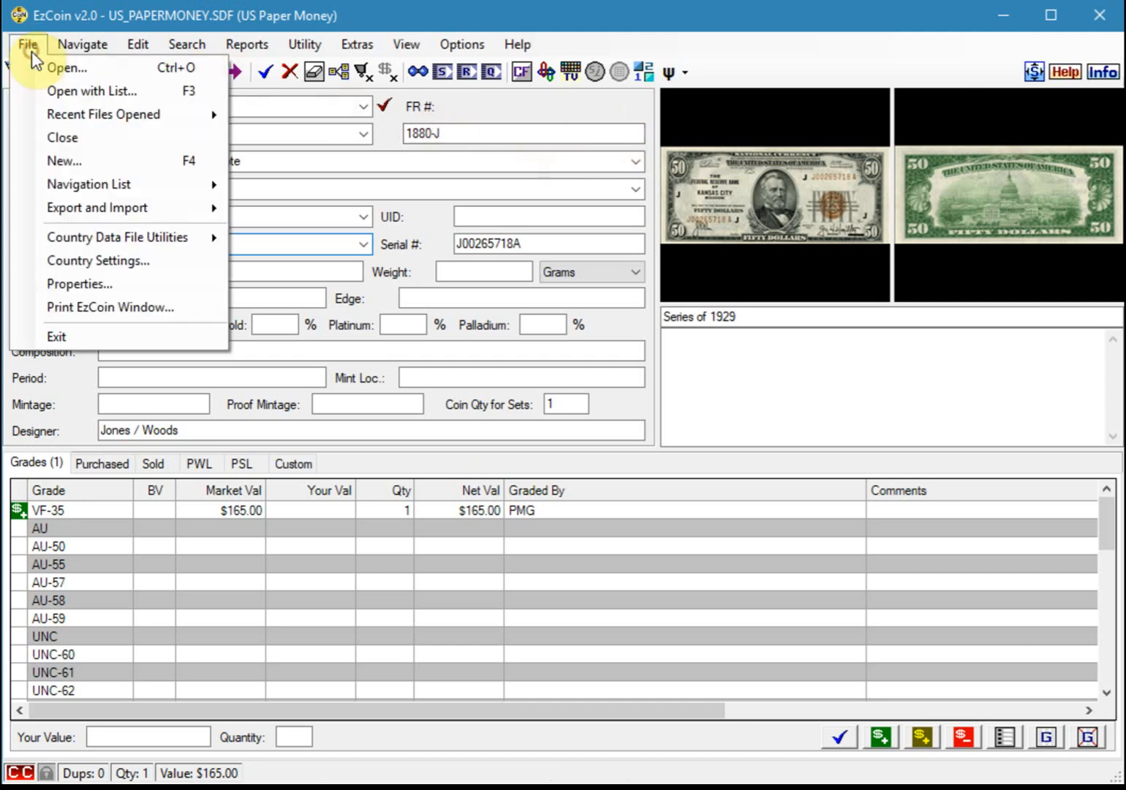
pyautogui.click(65, 163)
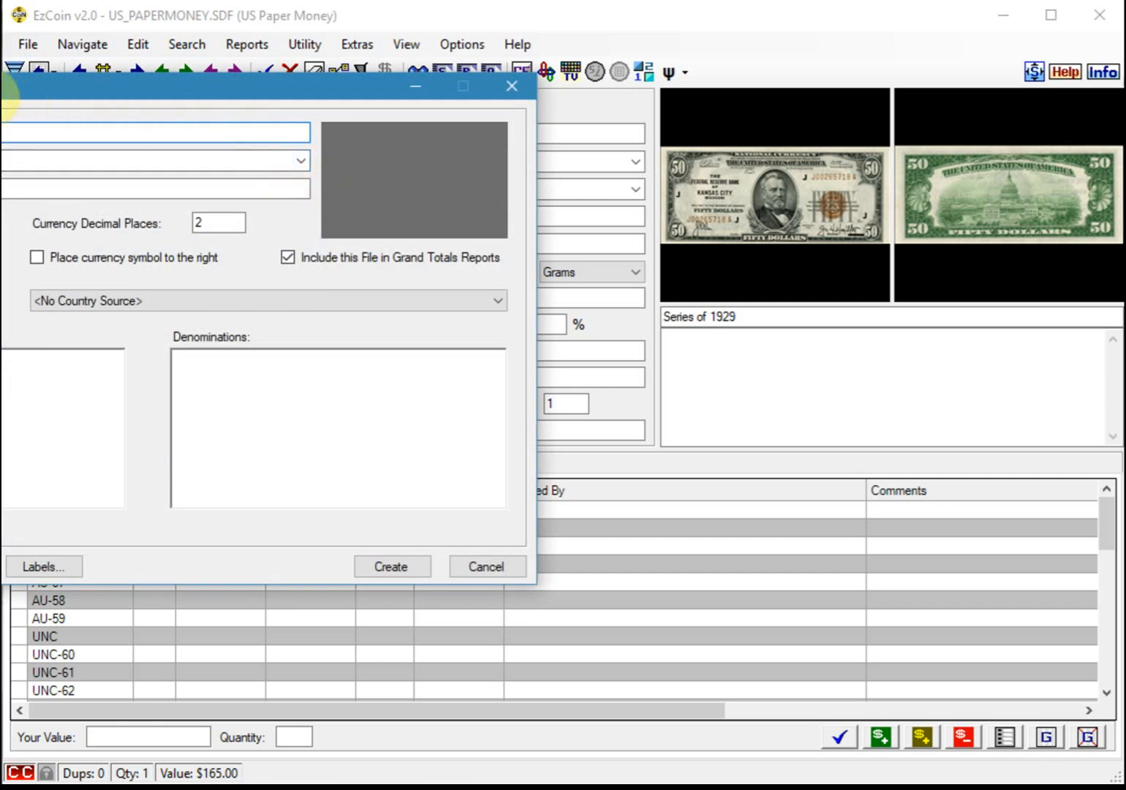
pyautogui.moveTo(38, 81); pyautogui.dragTo(301, 95)
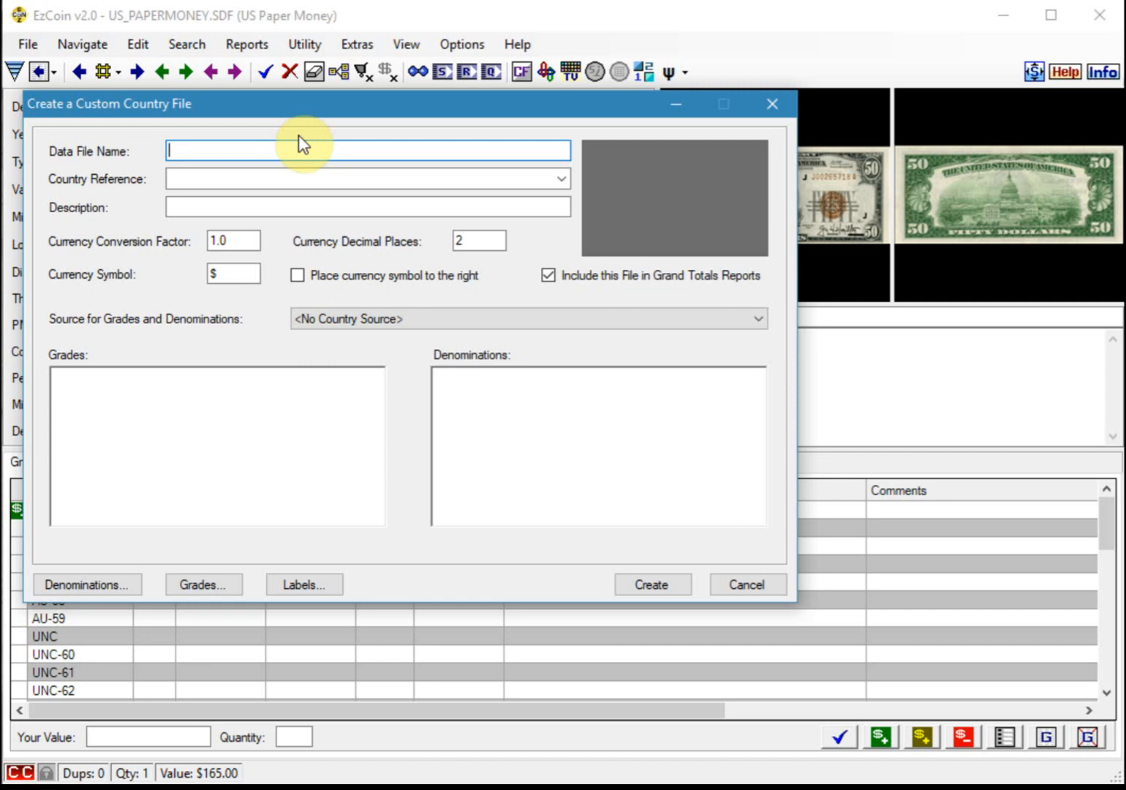
pyautogui.write('USA_C')
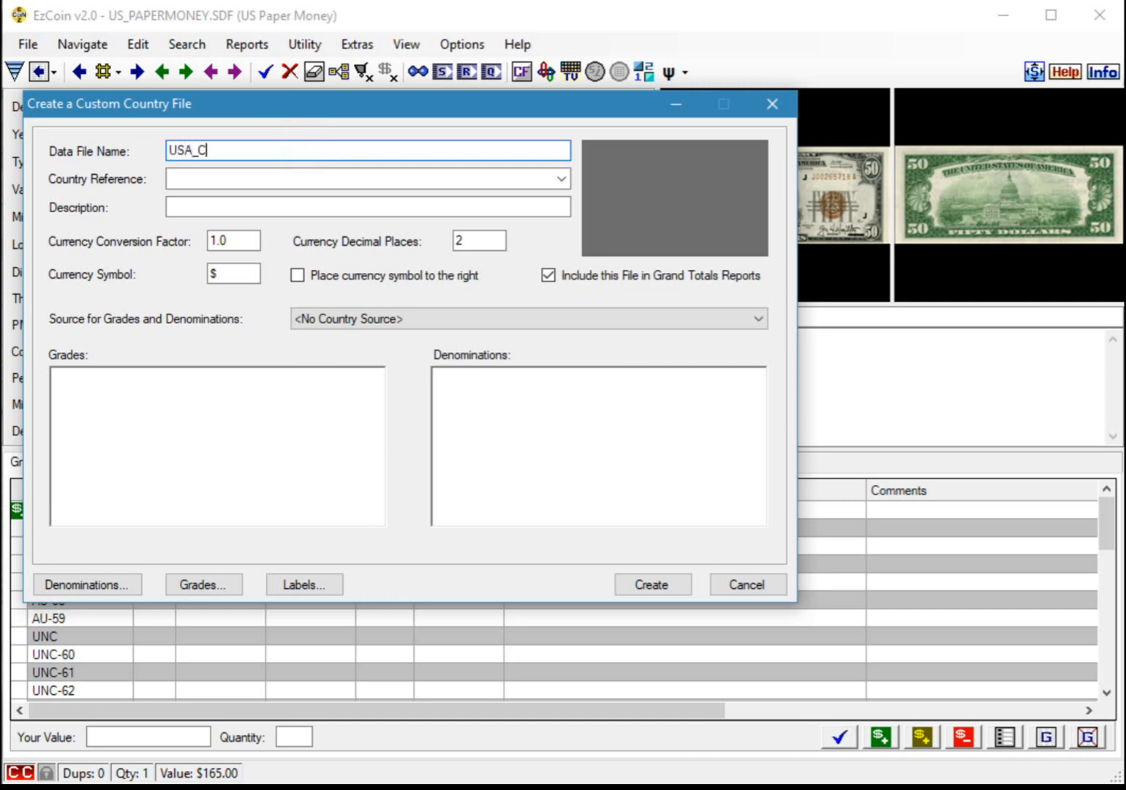
pyautogui.write('URRENCY')
# Step: Copy the data file name into the country reference and set the description to USA Currency
pyautogui.doubleClick(283, 150)
pyautogui.hotkey('ctrl', 'c')
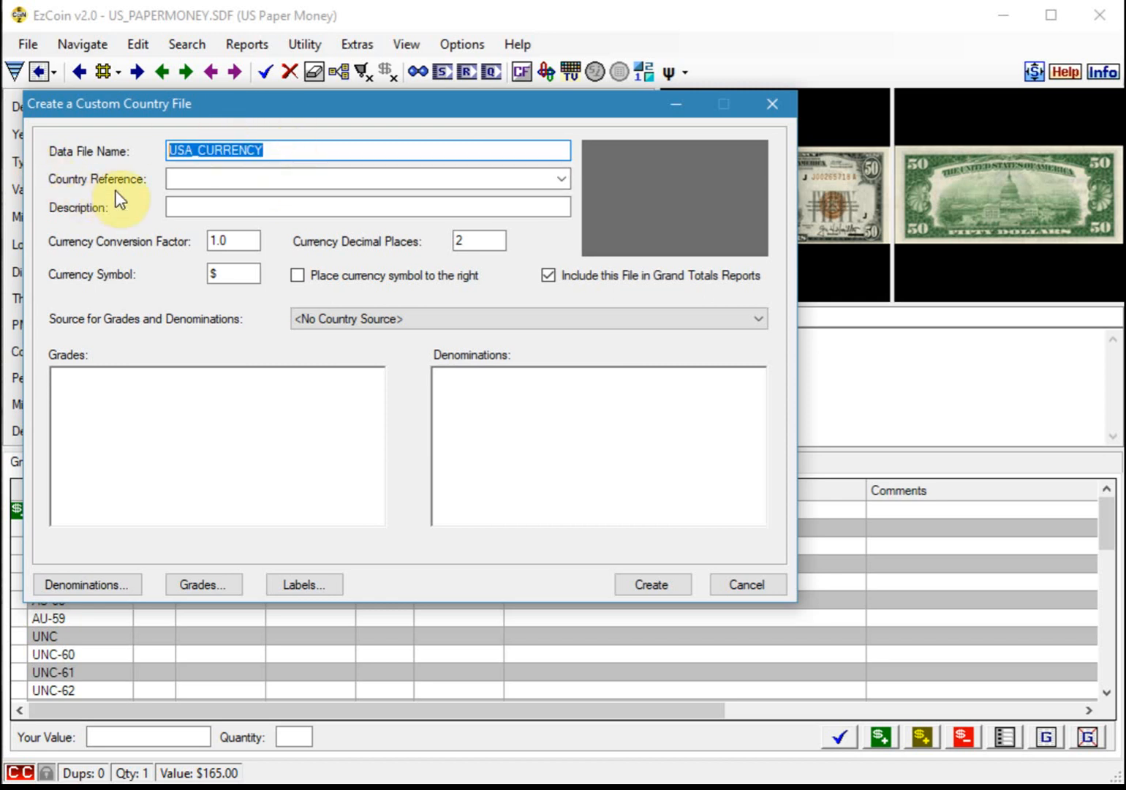
pyautogui.click(194, 180)
pyautogui.hotkey('ctrl', 'v')
pyautogui.click(206, 207)
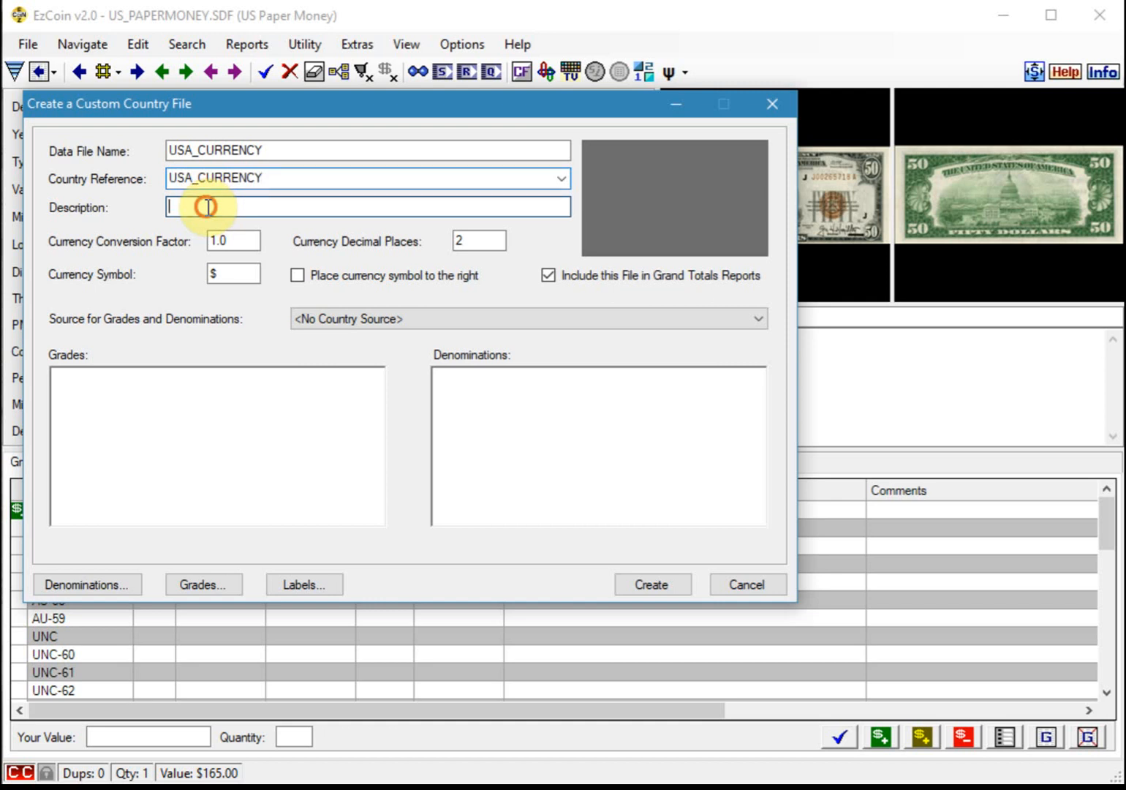
pyautogui.write('USA')
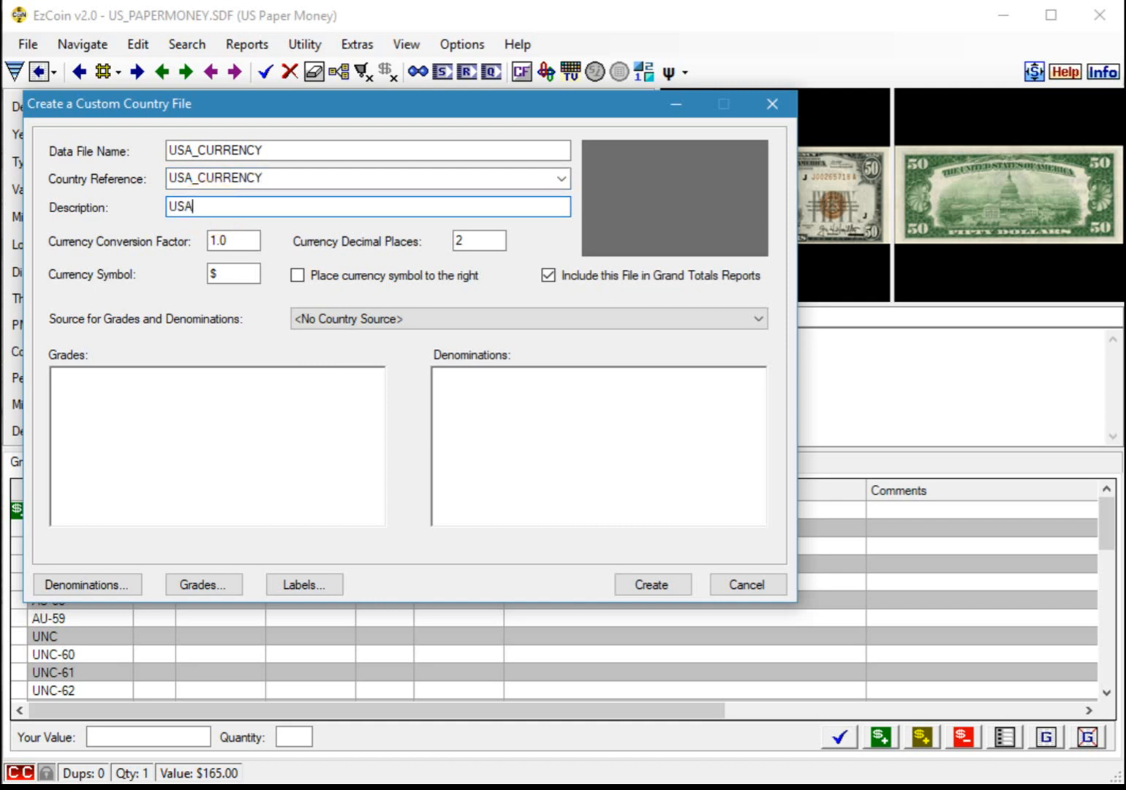
pyautogui.write(' Currency')
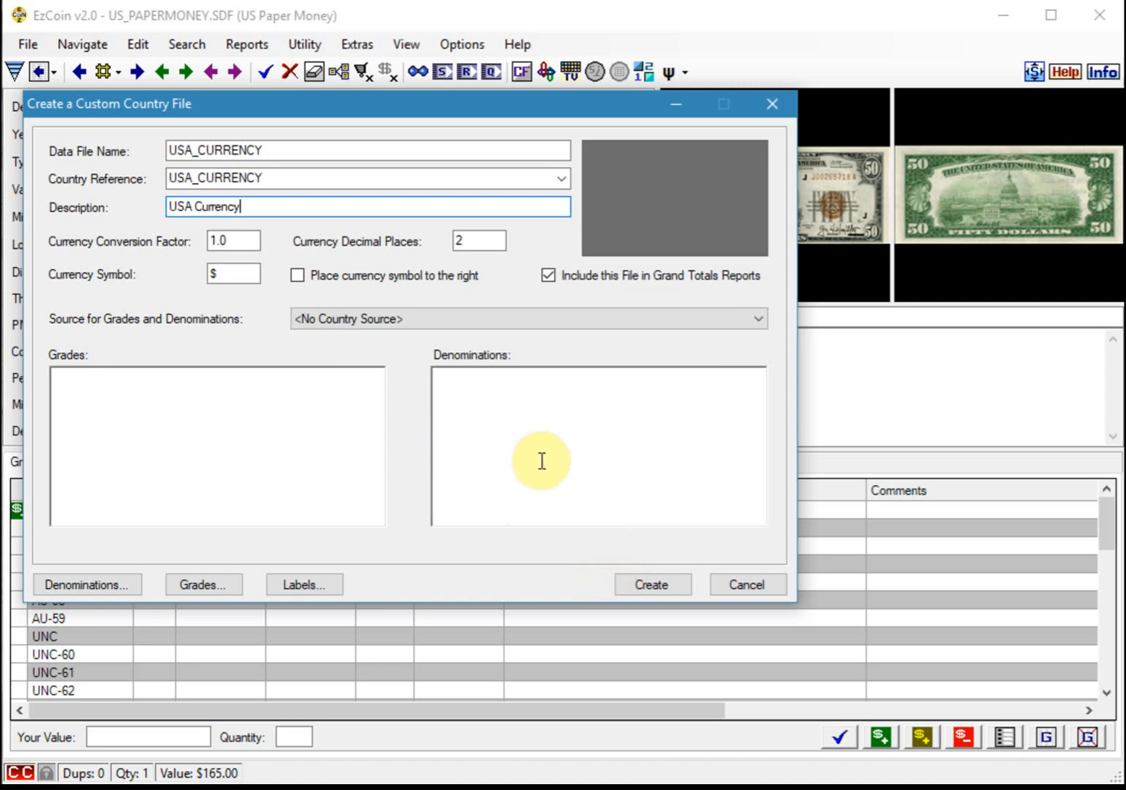
# Step: Choose United States.bmp as the flag image in the new country's identity information, and cancel creating the country file
pyautogui.click(649, 582)
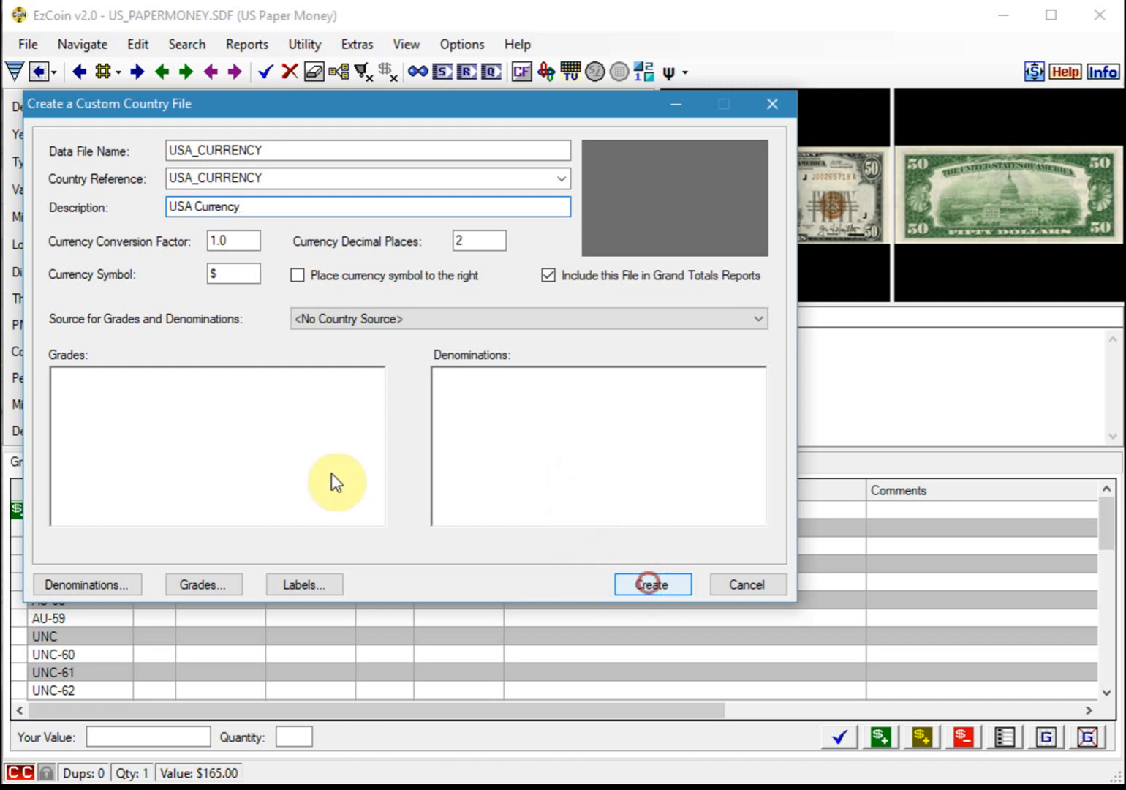
pyautogui.moveTo(166, 189); pyautogui.dragTo(386, 180)
pyautogui.click(427, 339)
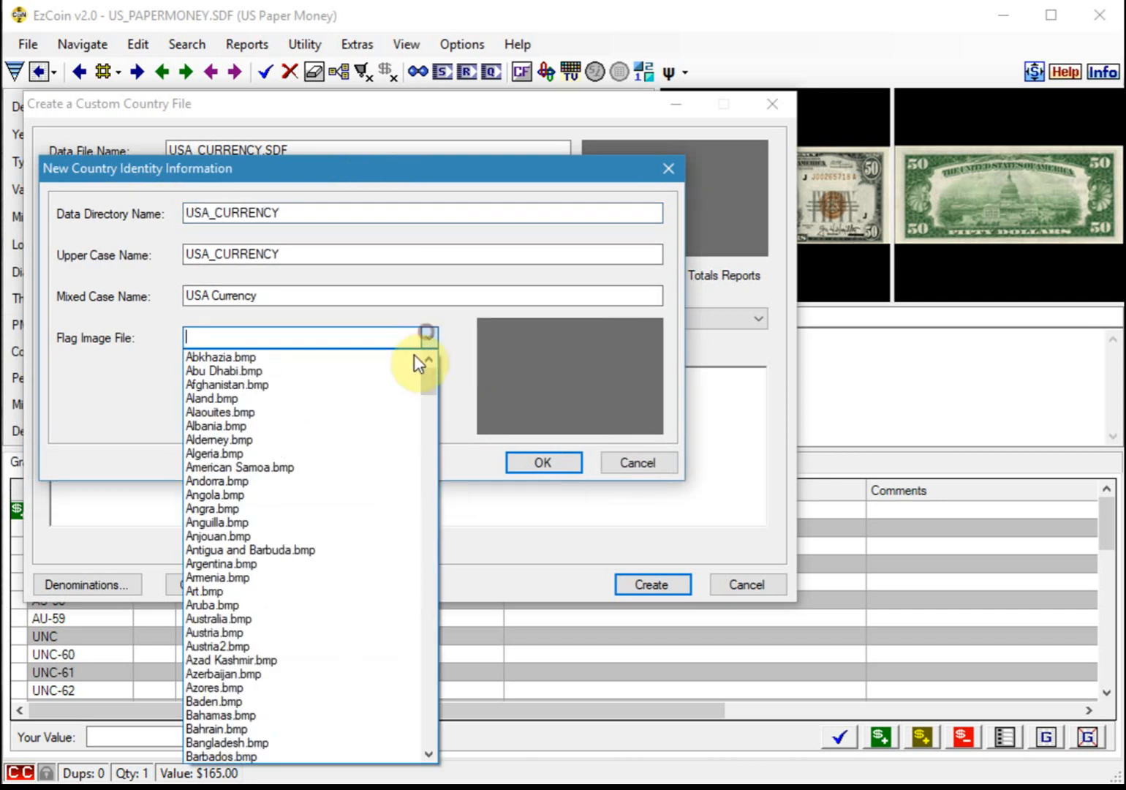
pyautogui.write('USA')
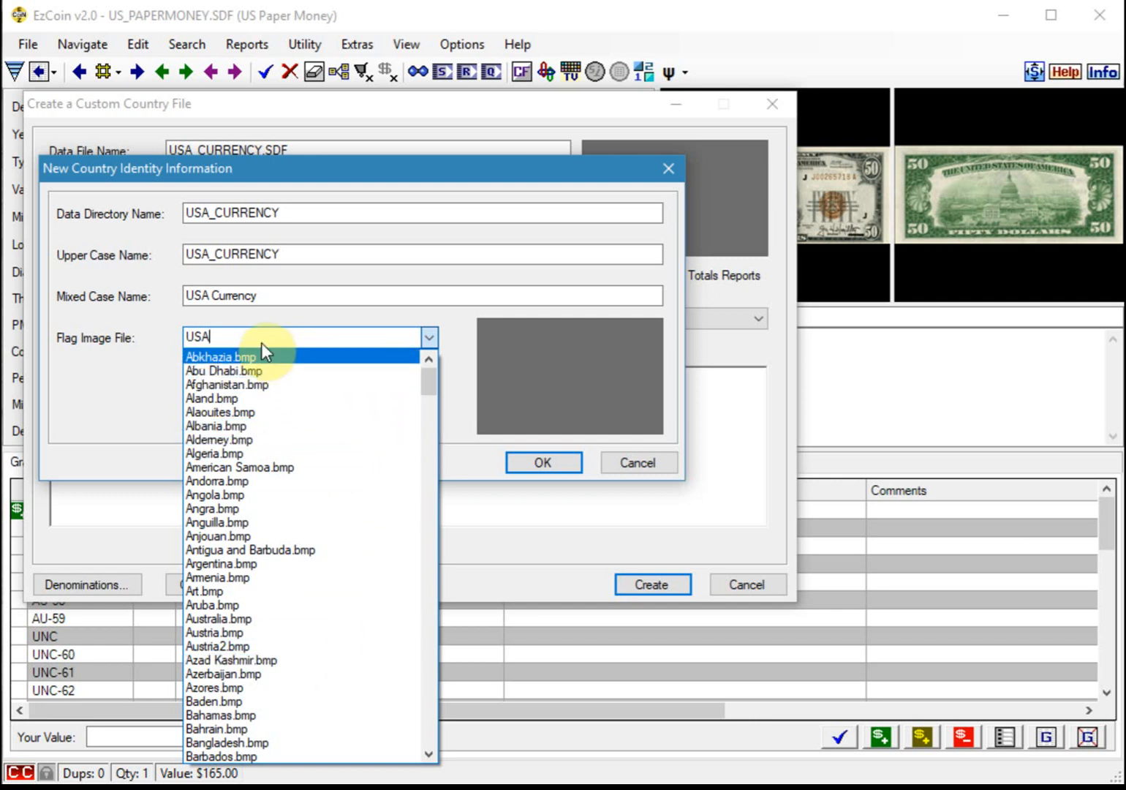
pyautogui.press('BackSpace')
pyautogui.press('BackSpace')
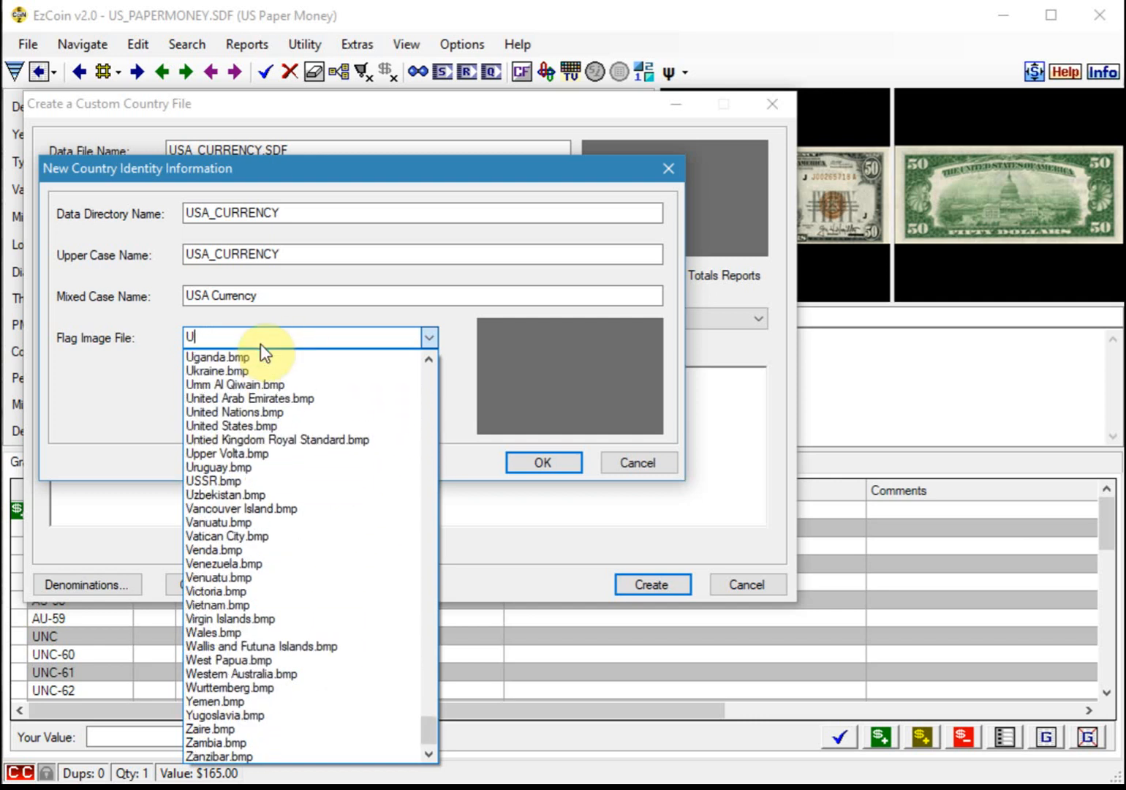
pyautogui.click(256, 424)
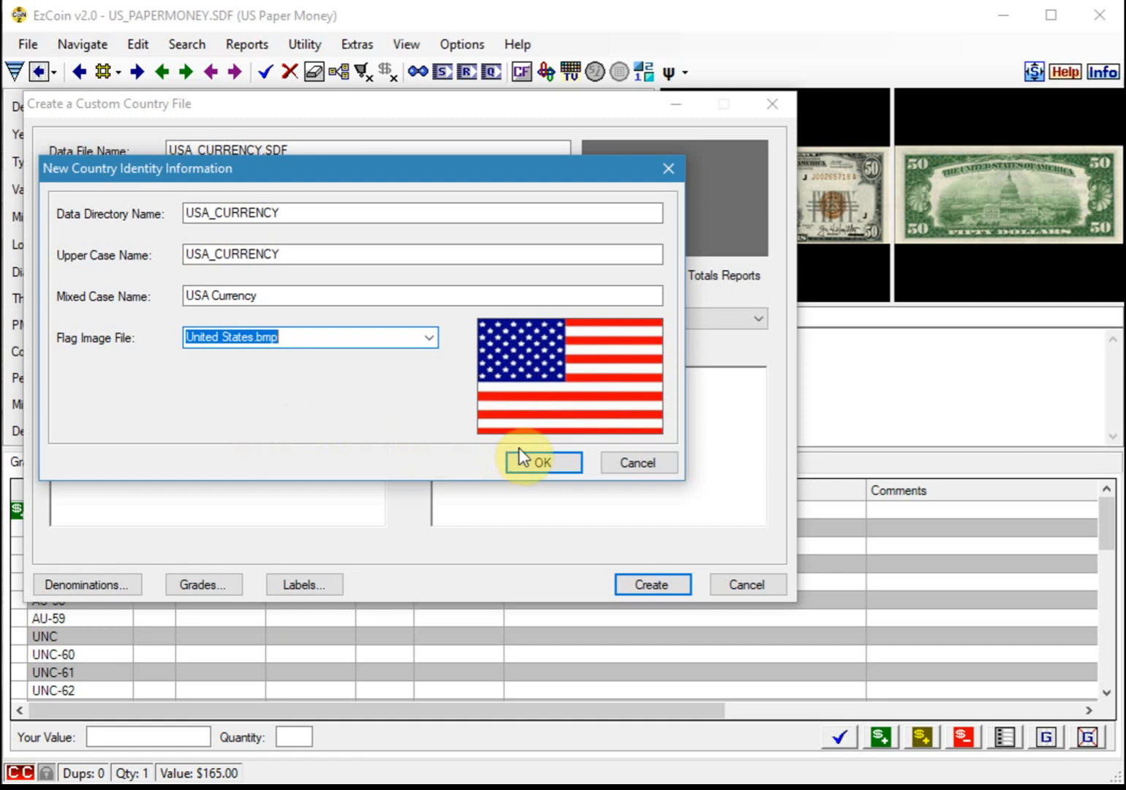
pyautogui.click(634, 461)
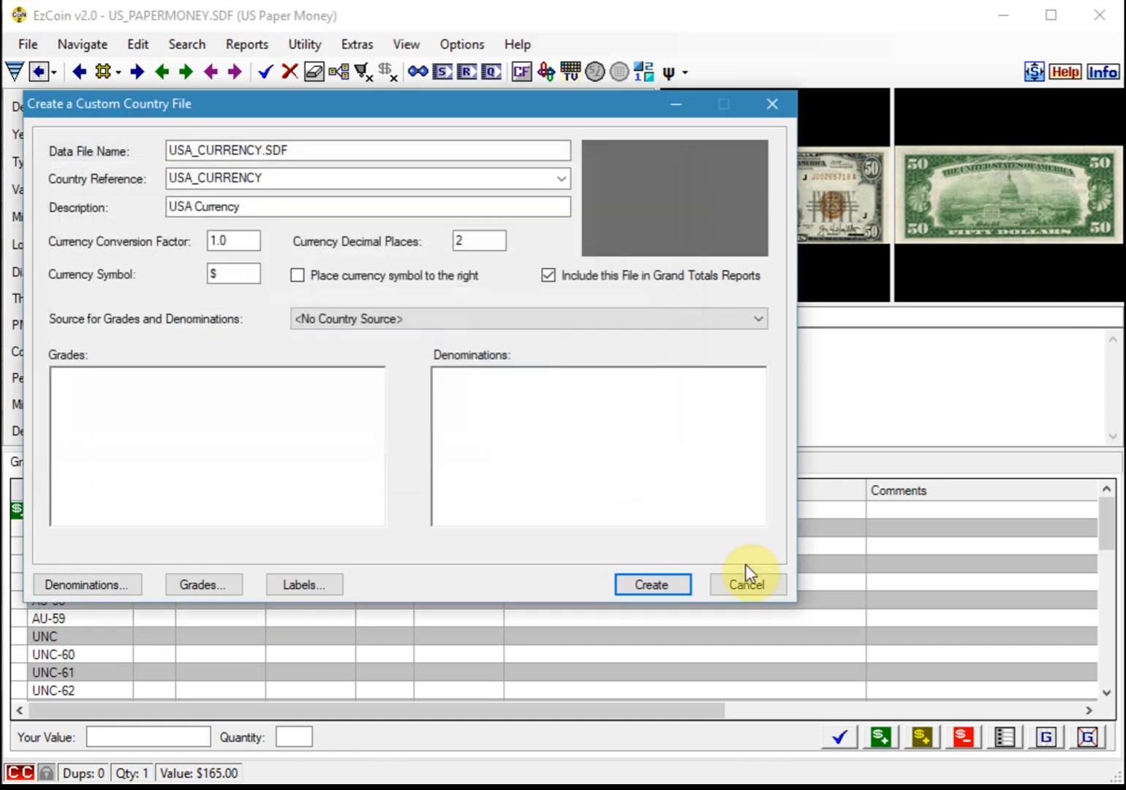
pyautogui.click(746, 584)
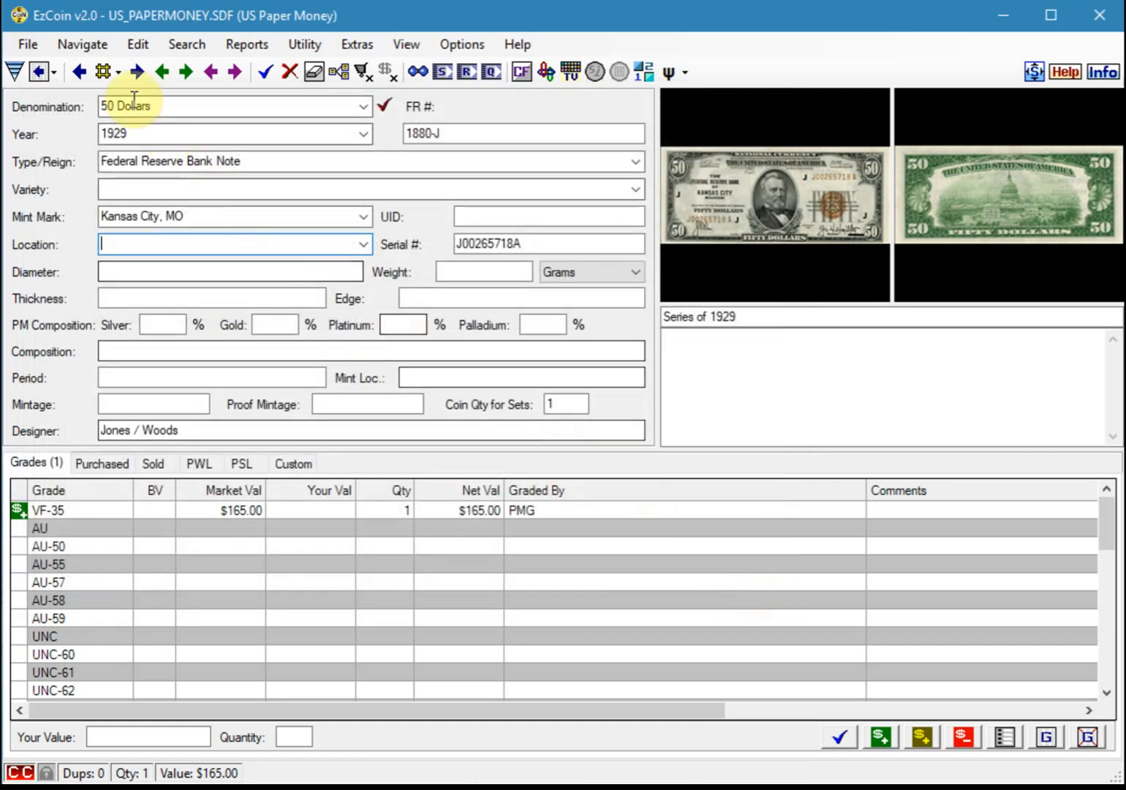
# Step: Open the US Paper Money country file from the list of country files
pyautogui.click(31, 47)
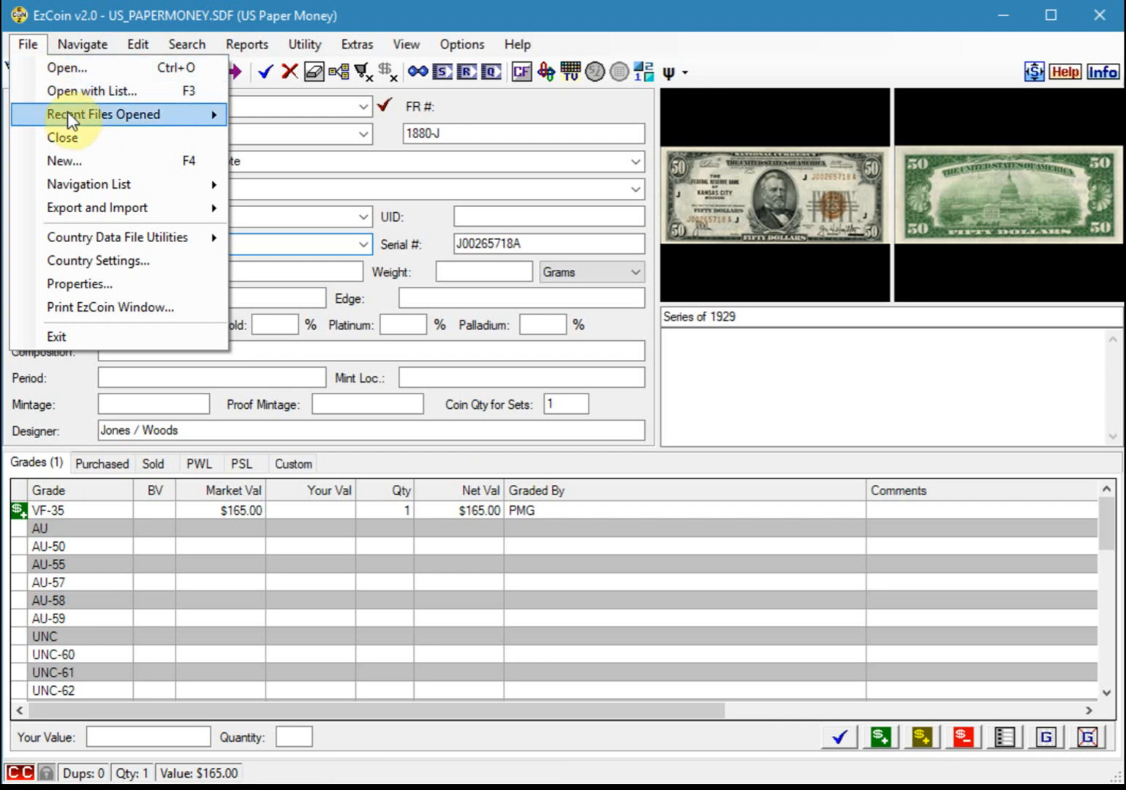
pyautogui.click(66, 92)
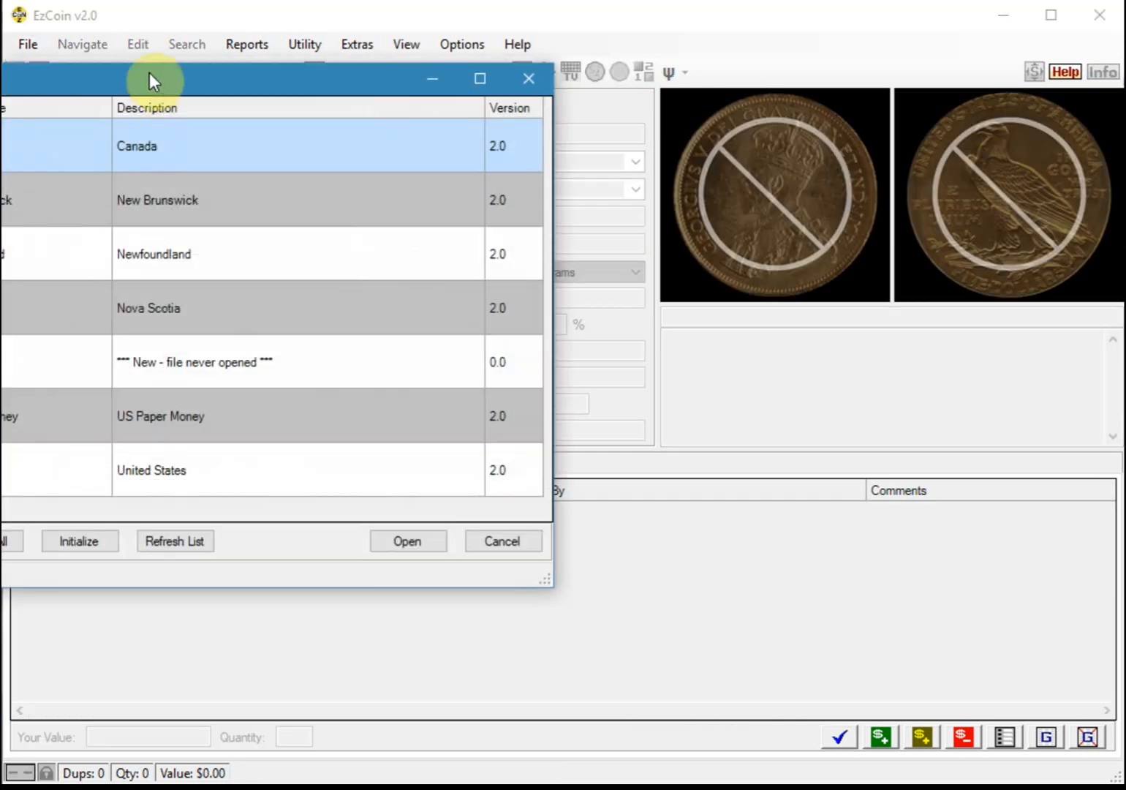
pyautogui.moveTo(152, 83); pyautogui.dragTo(405, 89)
pyautogui.click(393, 424)
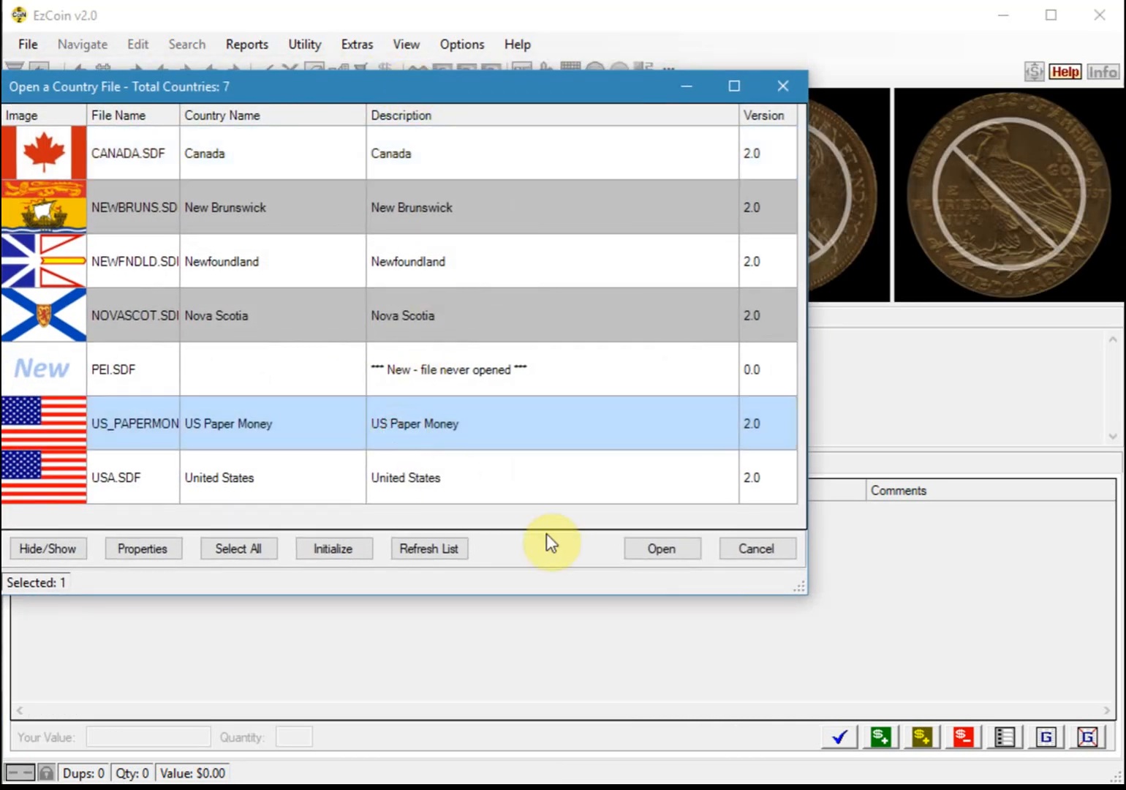
pyautogui.click(650, 554)
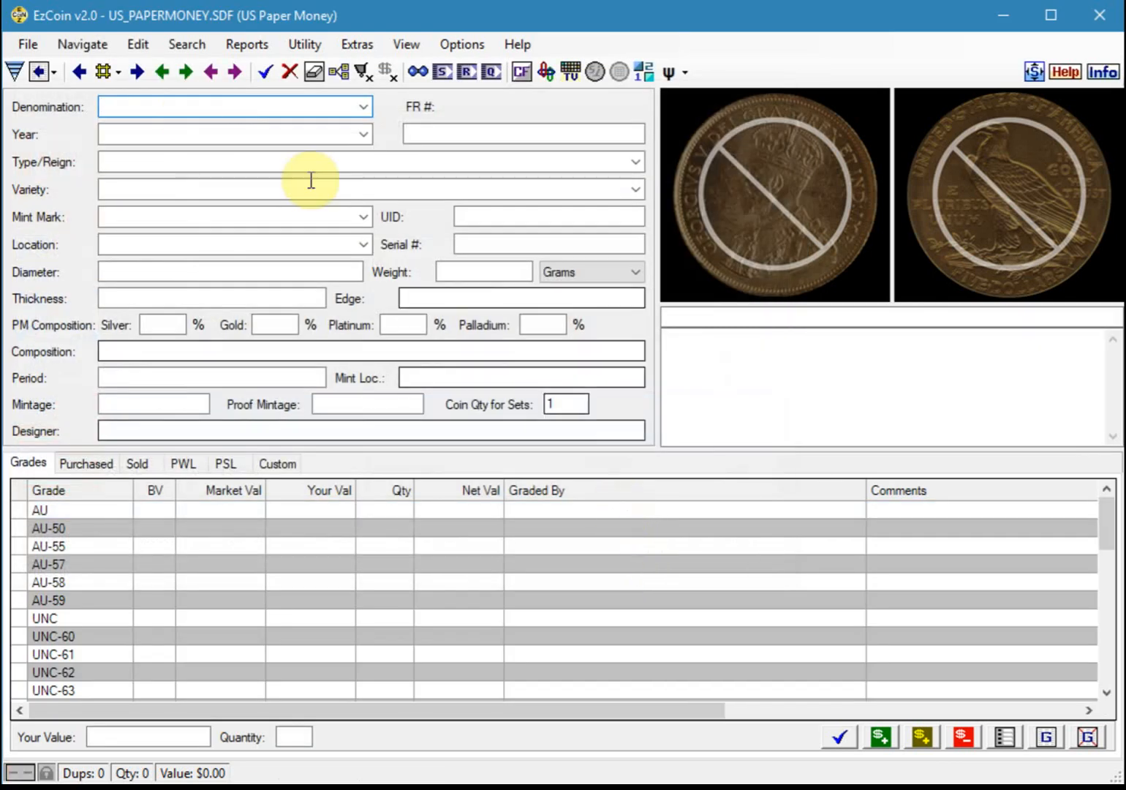
# Step: Display the 1935 1 Dollar Silver Certificate record and clear the entry form
pyautogui.click(185, 71)
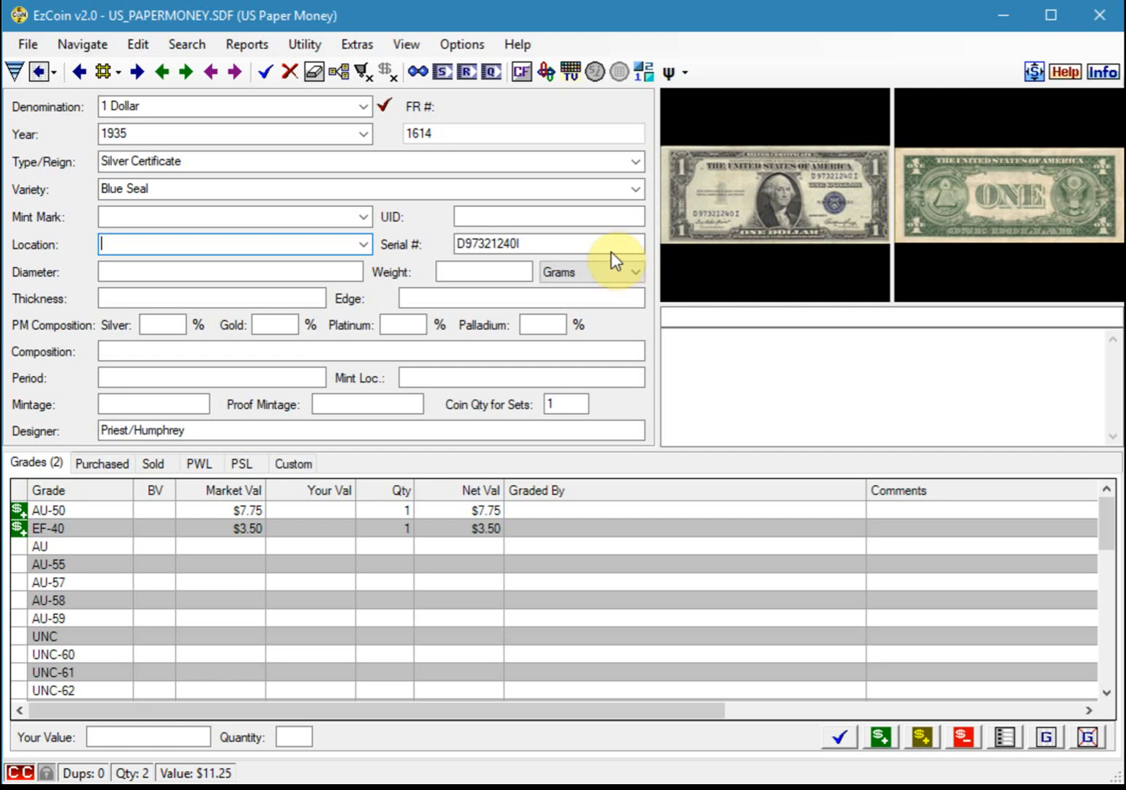
pyautogui.click(310, 75)
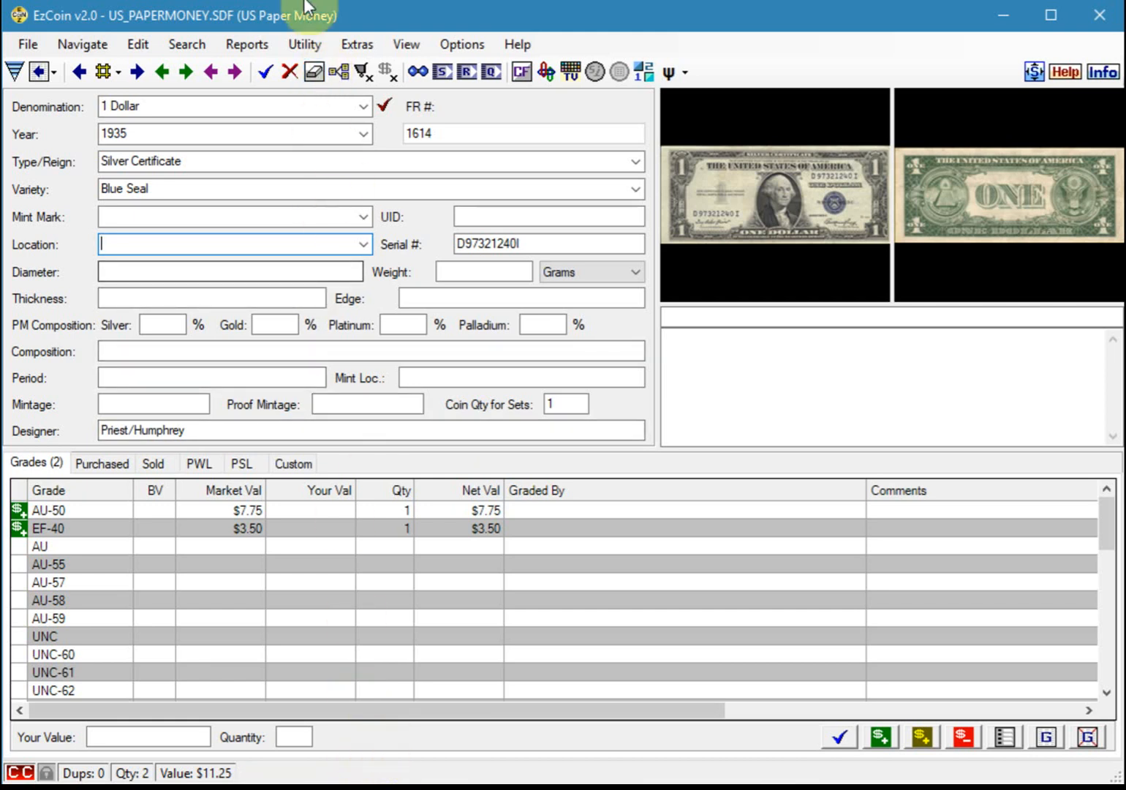
pyautogui.click(313, 71)
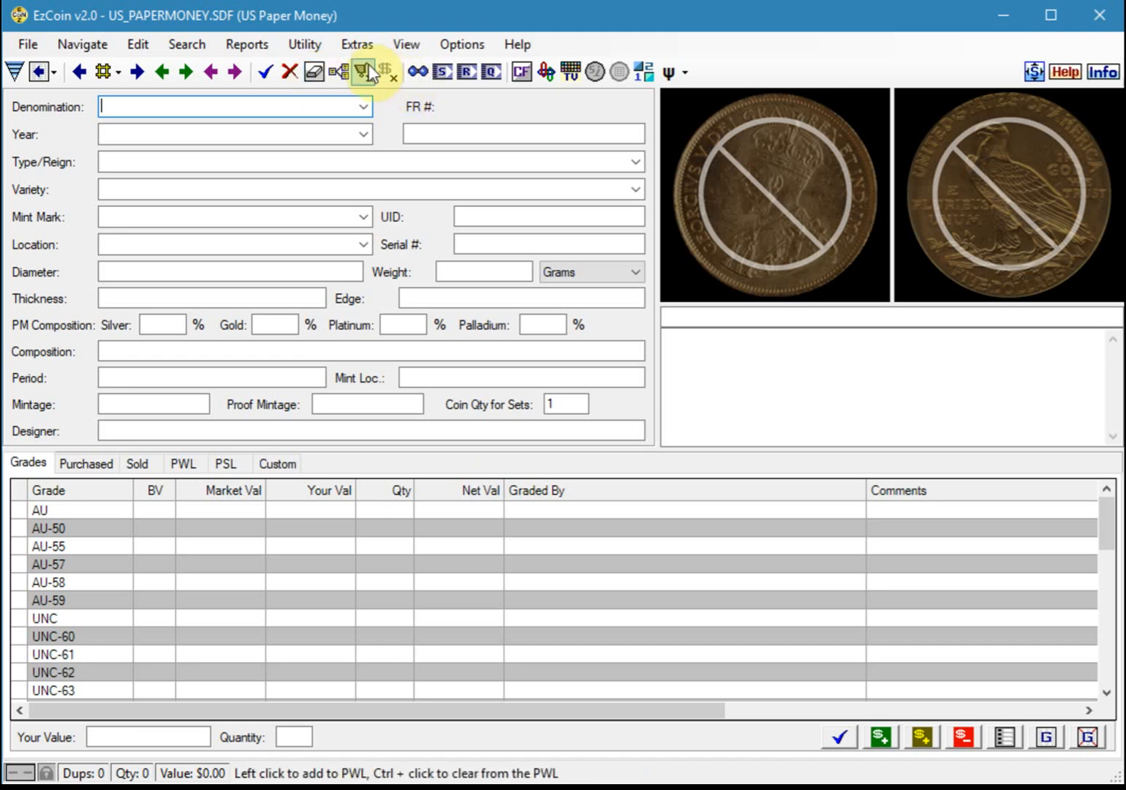
# Step: Open the Grade Configuration Editor and examine the grades and group numbers in the Master Grade List
pyautogui.click(316, 49)
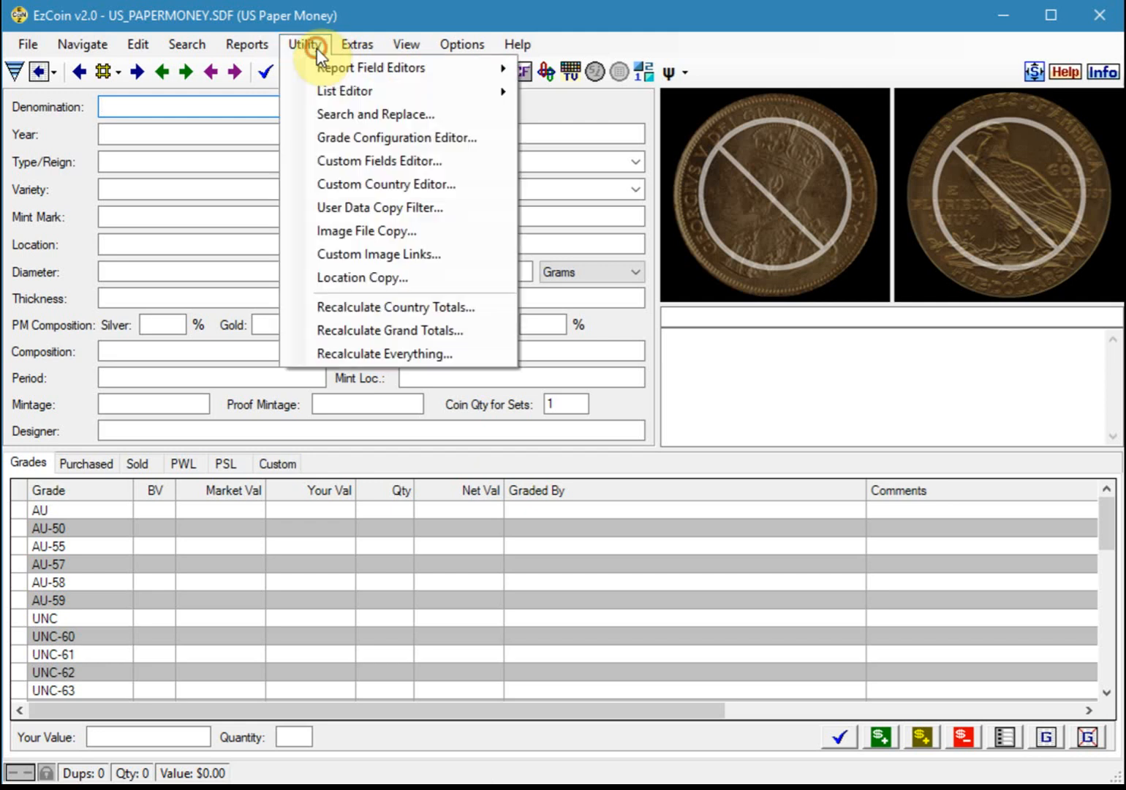
pyautogui.click(386, 139)
pyautogui.moveTo(318, 117); pyautogui.dragTo(586, 124)
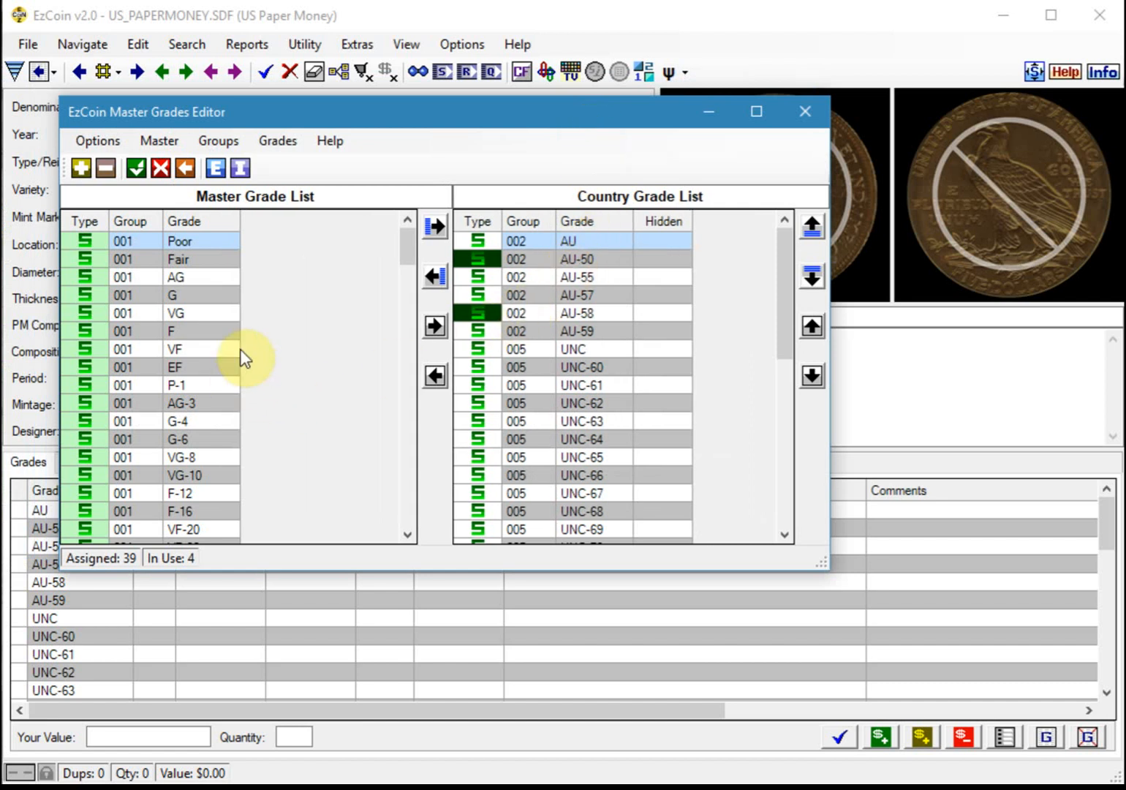
pyautogui.scroll(-15, 212, 308)
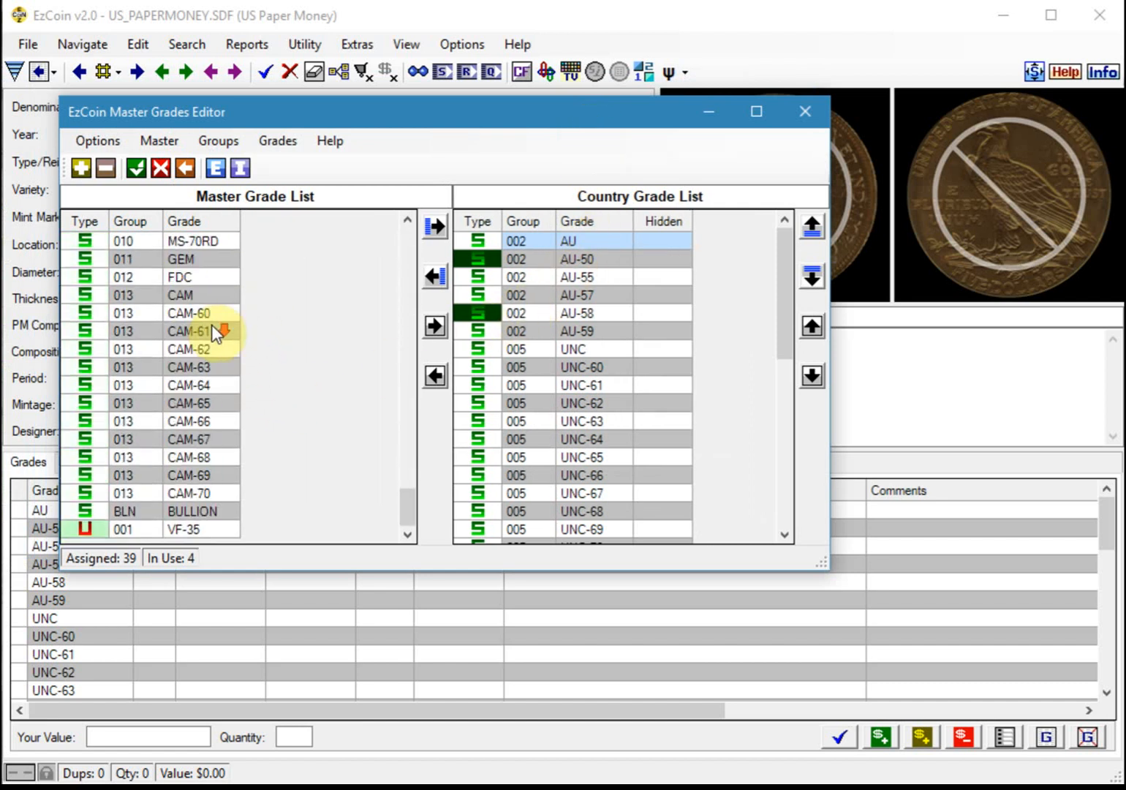
pyautogui.scroll(5, 212, 326)
pyautogui.scroll(10, 212, 325)
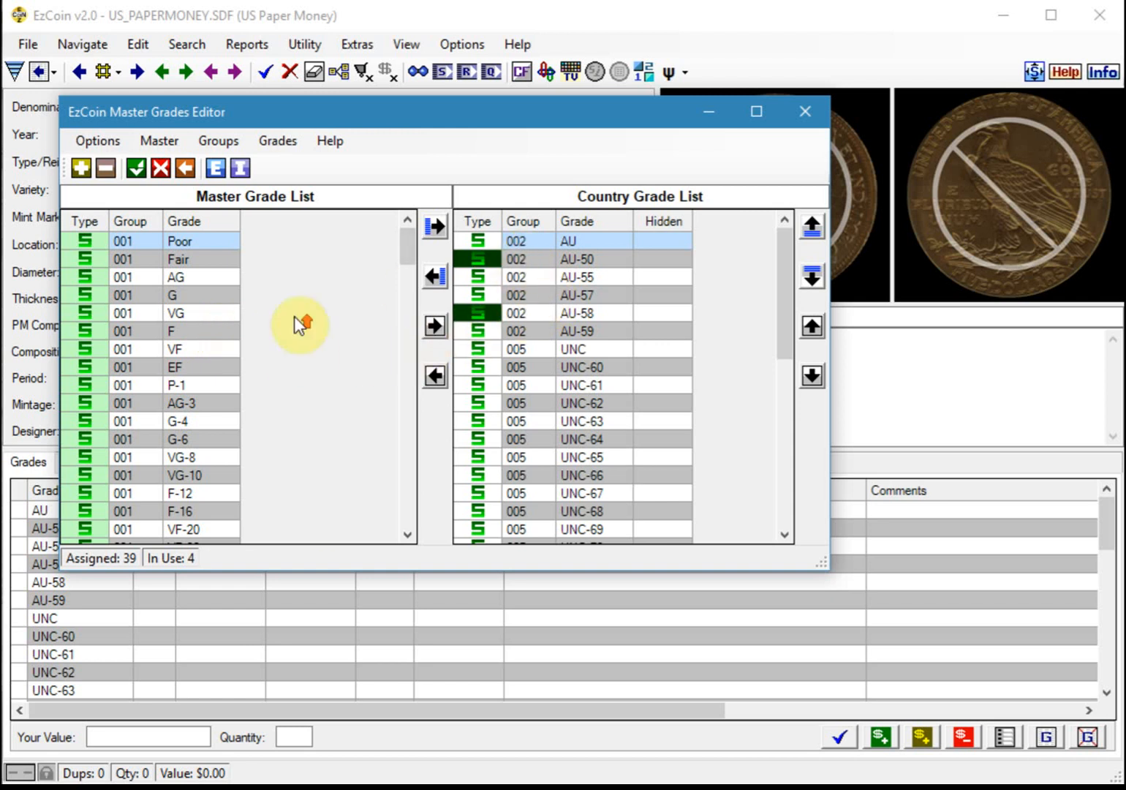
pyautogui.scroll(-8, 156, 382)
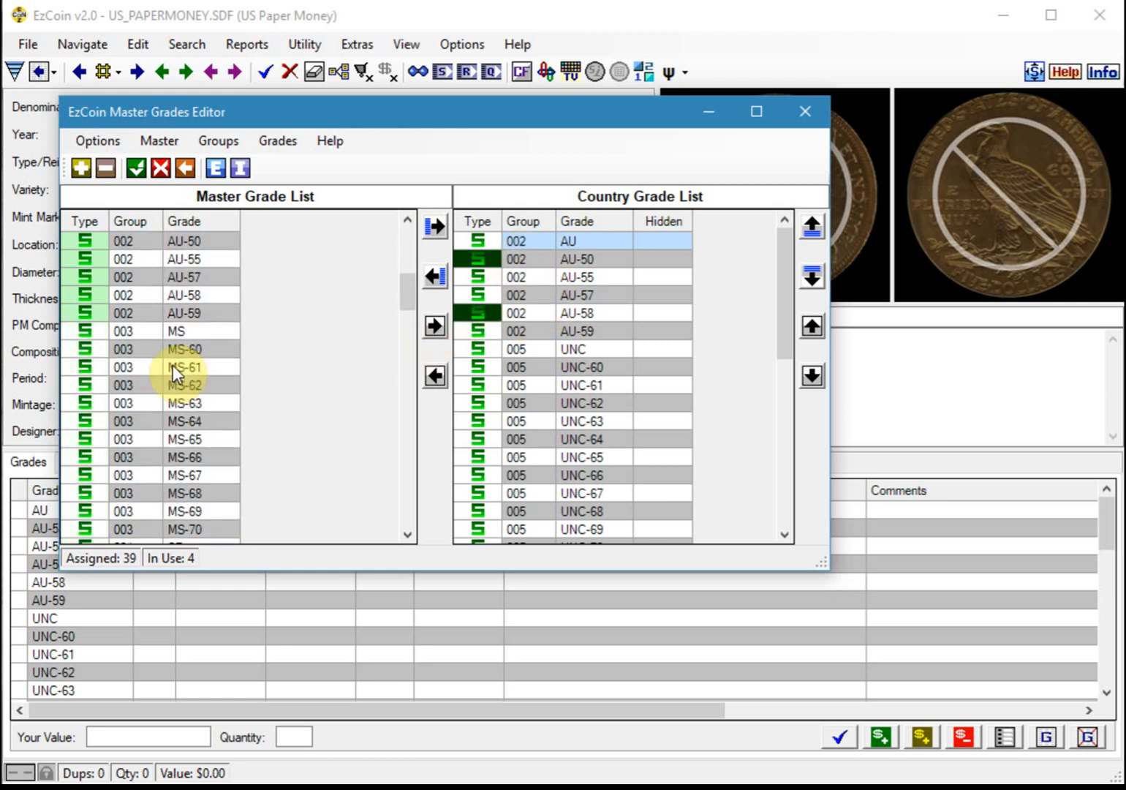
pyautogui.click(113, 276)
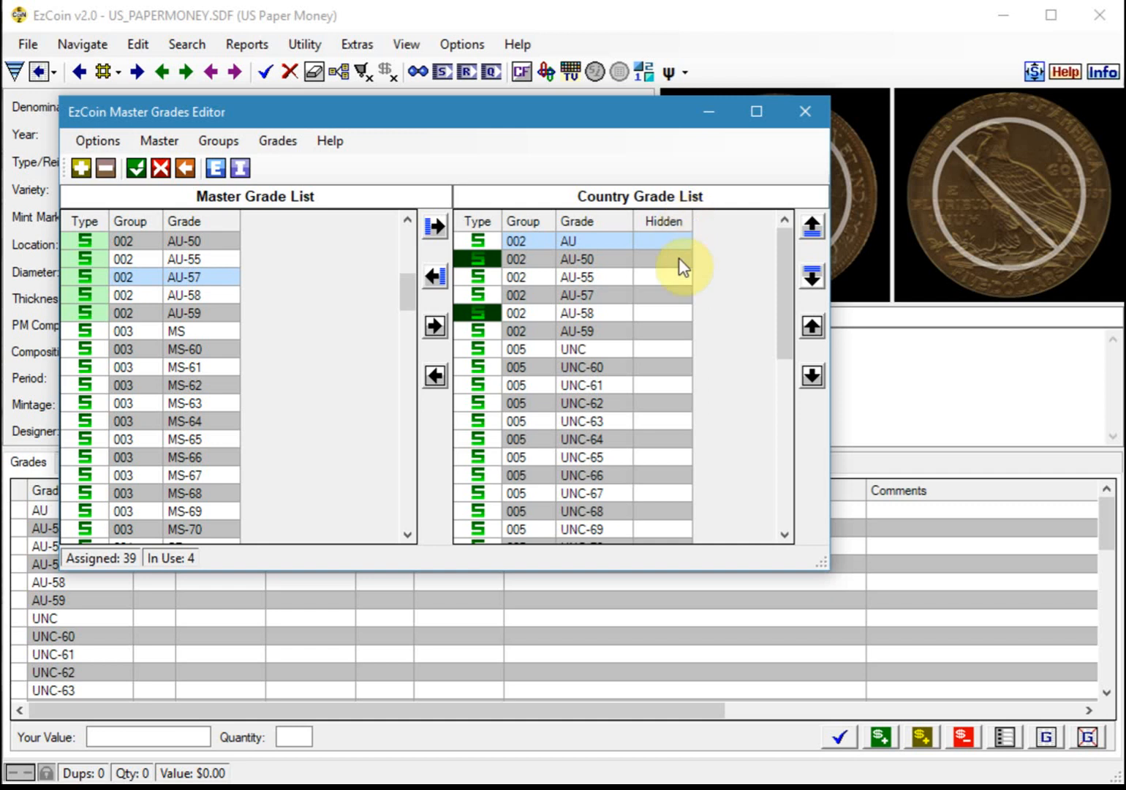
# Step: Compare the Country Grade List with the master grades and open the help topic on the Grade Configuration Editor
pyautogui.scroll(-8, 658, 285)
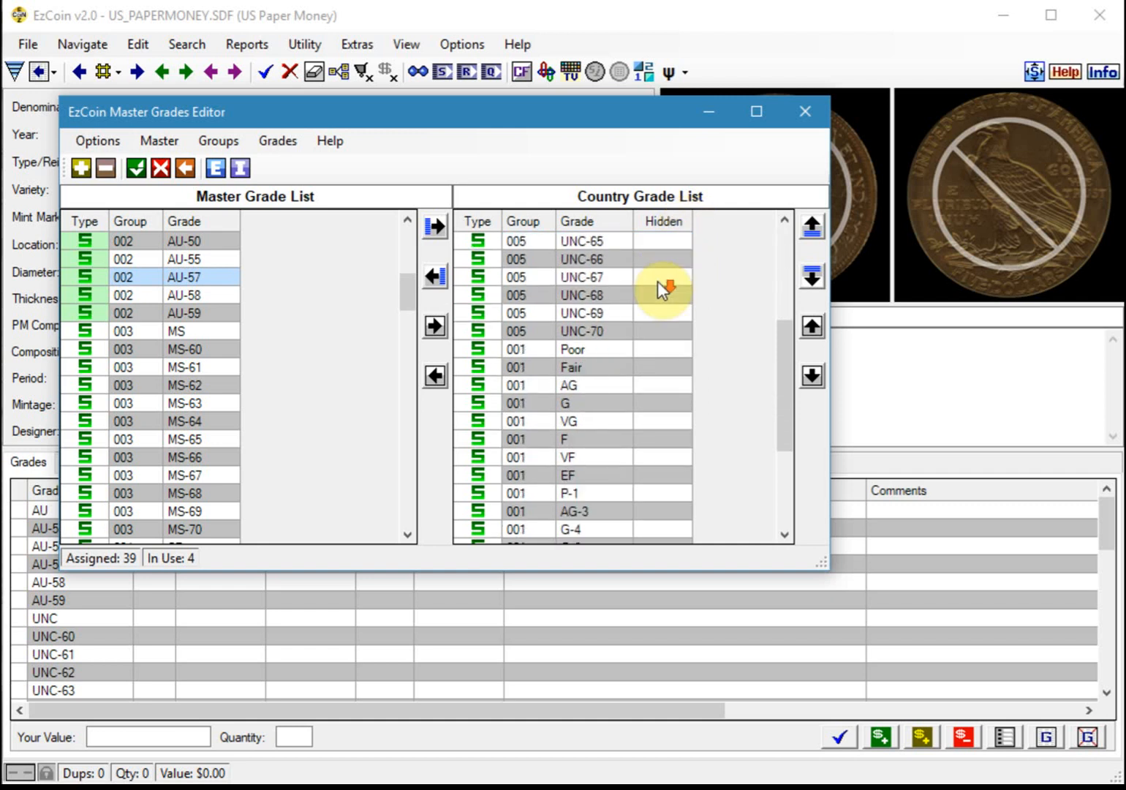
pyautogui.scroll(7, 135, 350)
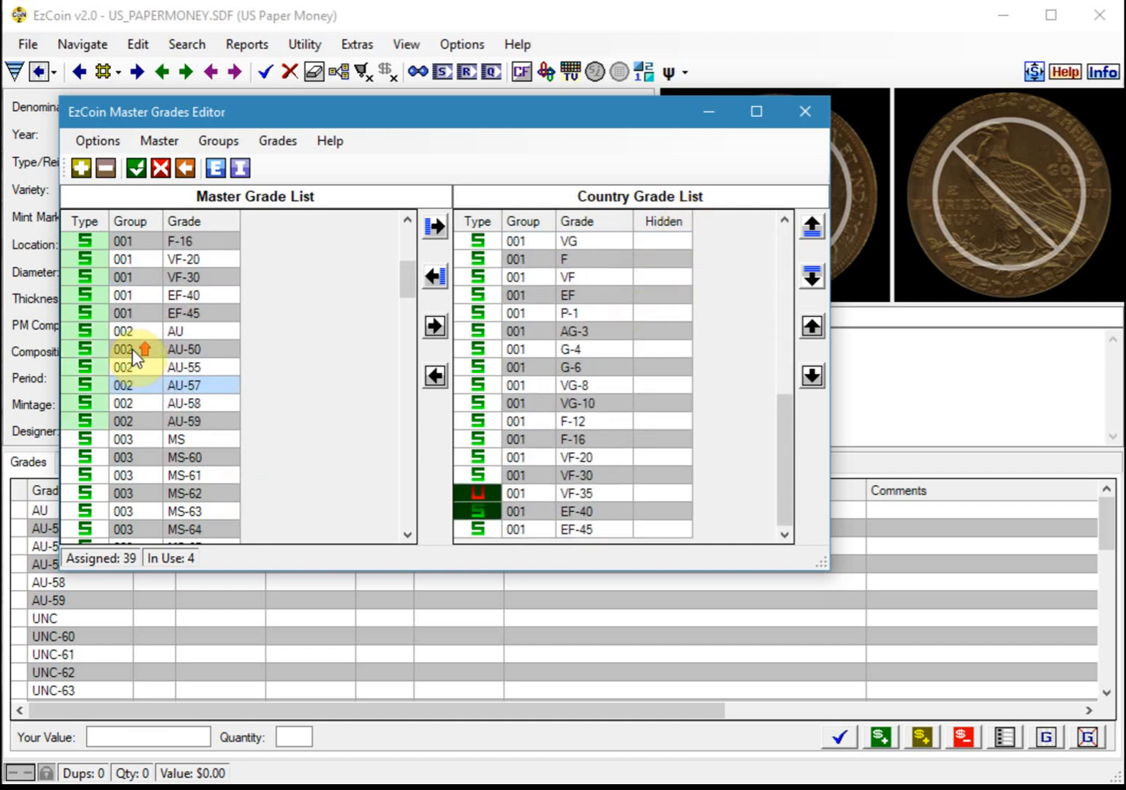
pyautogui.scroll(-1, 198, 363)
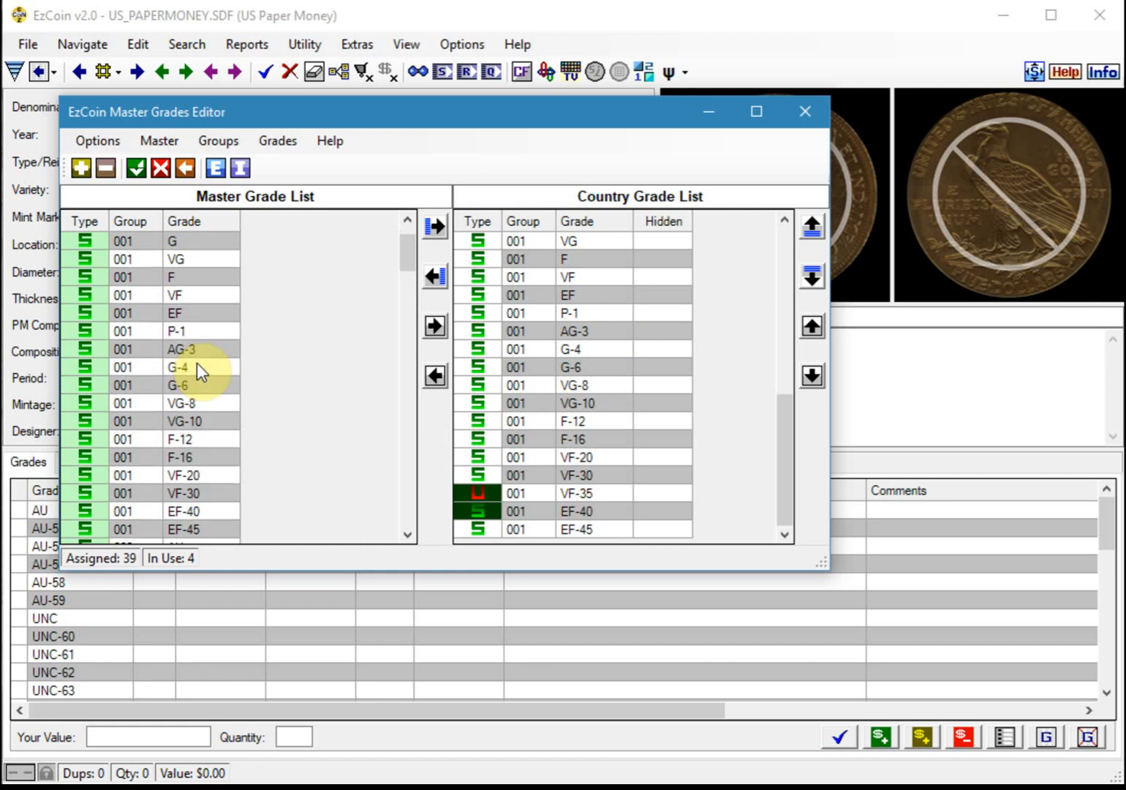
pyautogui.scroll(-1, 197, 363)
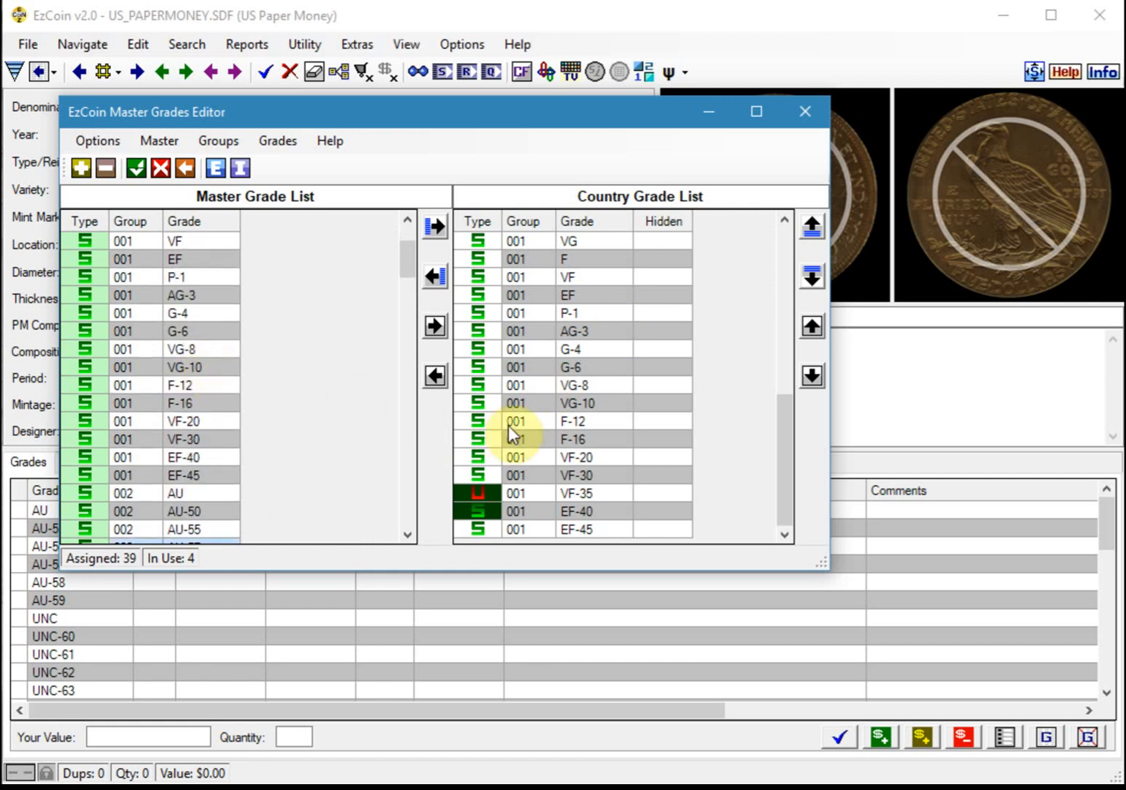
pyautogui.moveTo(487, 489); pyautogui.dragTo(601, 479)
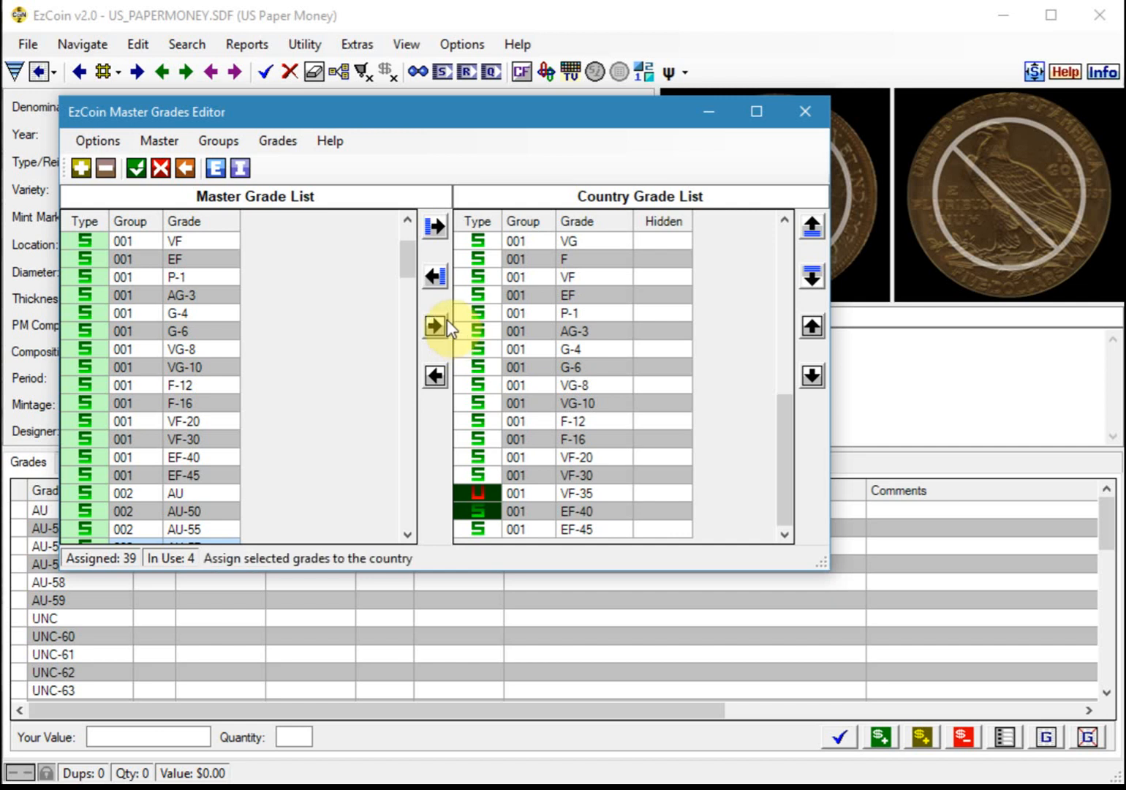
pyautogui.press('F1')
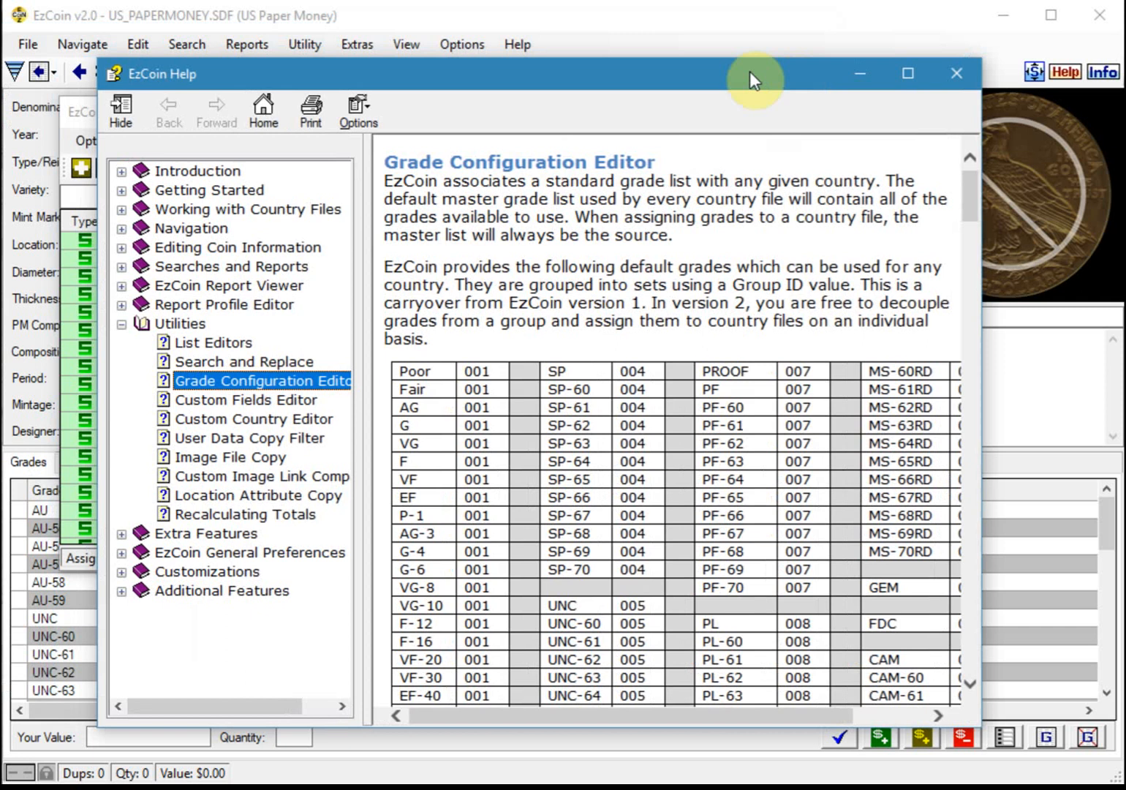
# Step: Read the help topic on the grades editor, then close the help and return to the empty record form
pyautogui.scroll(-10, 803, 416)
pyautogui.scroll(-8, 803, 417)
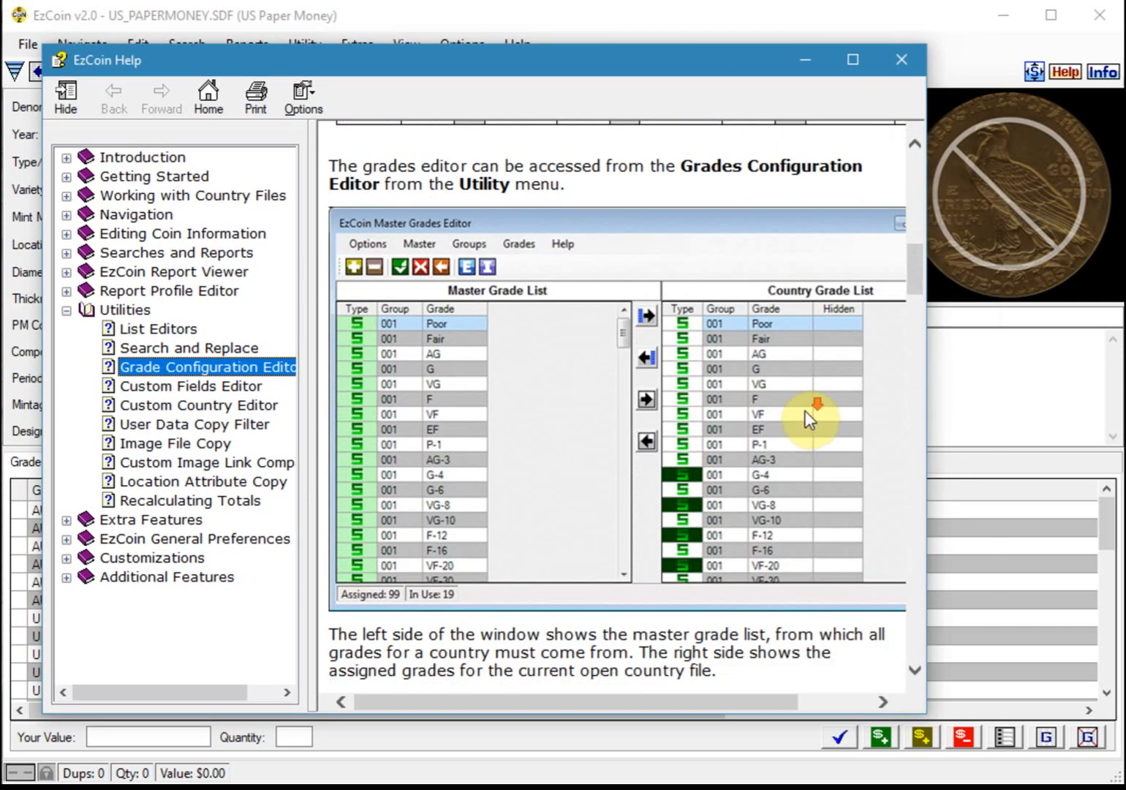
pyautogui.click(908, 59)
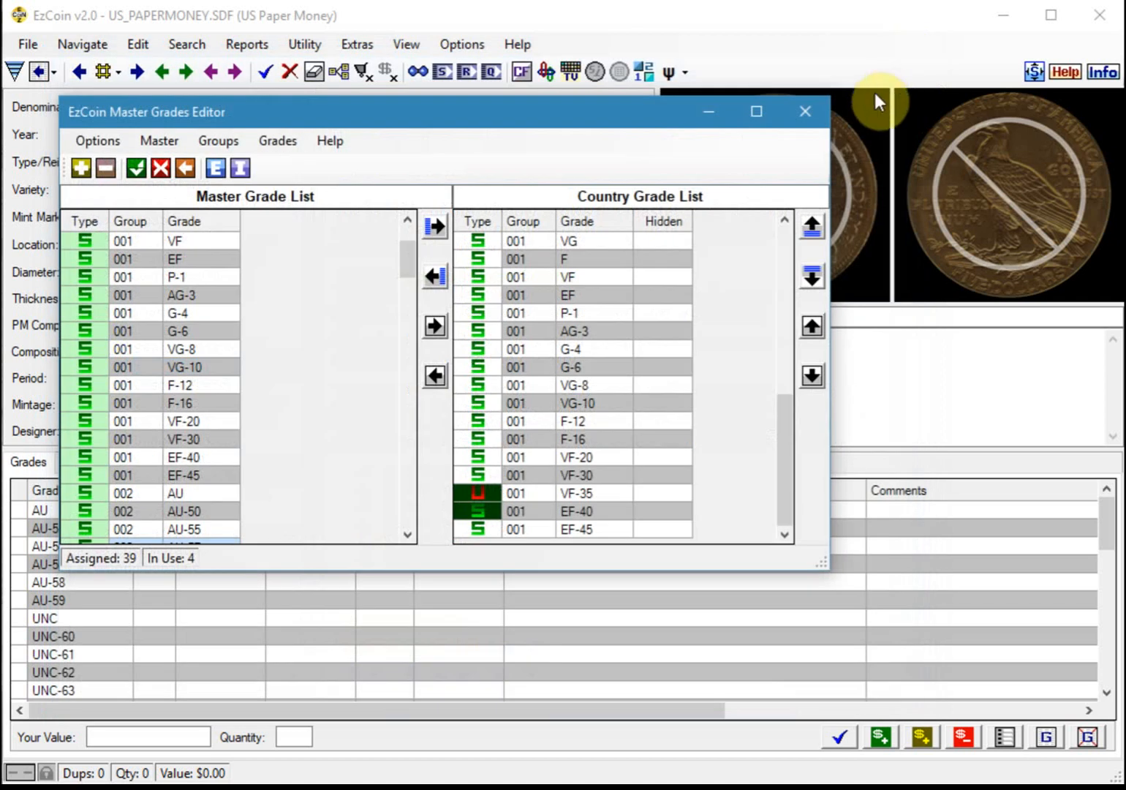
pyautogui.click(163, 173)
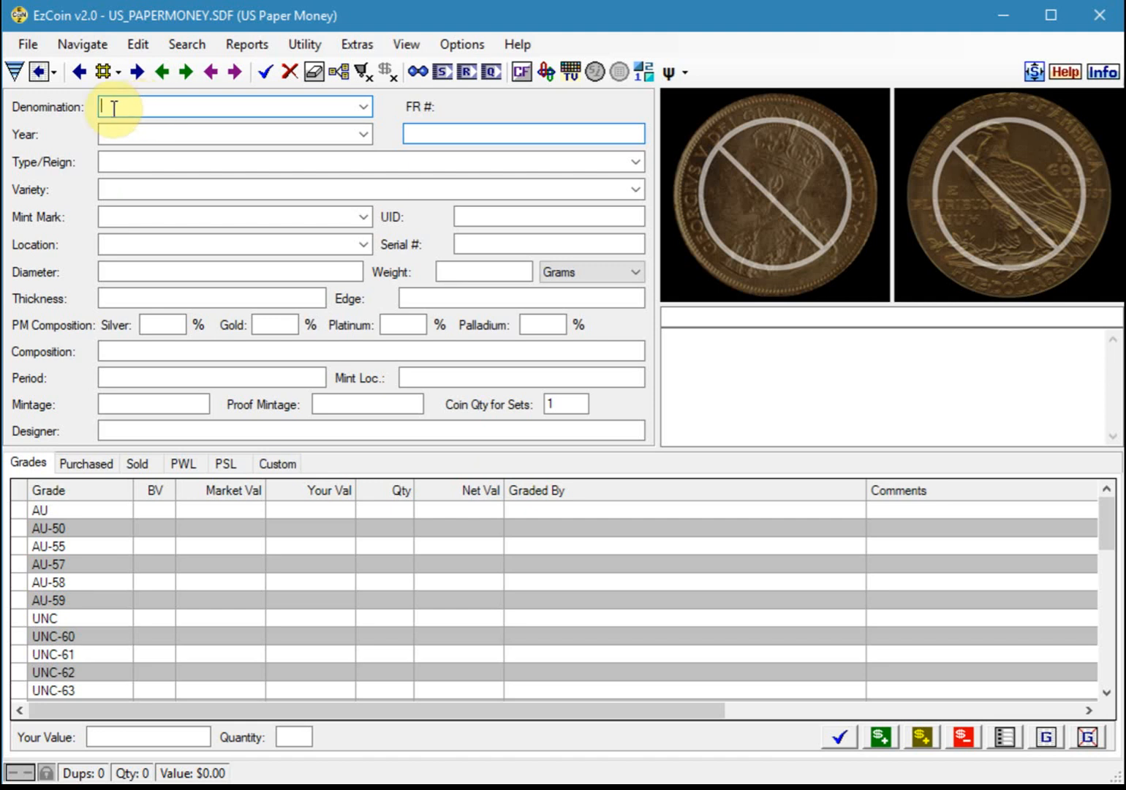
# Step: Review the existing entries offered for Denomination and Year in the empty record form
pyautogui.click(364, 107)
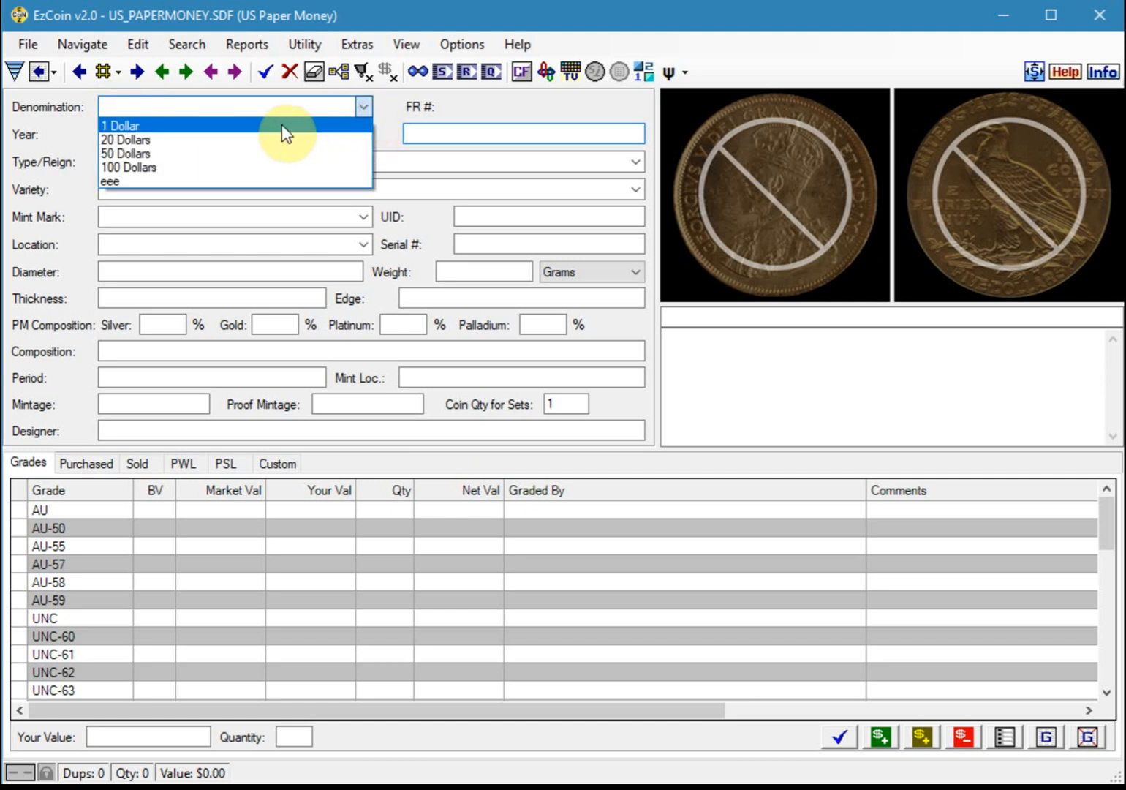
pyautogui.click(195, 109)
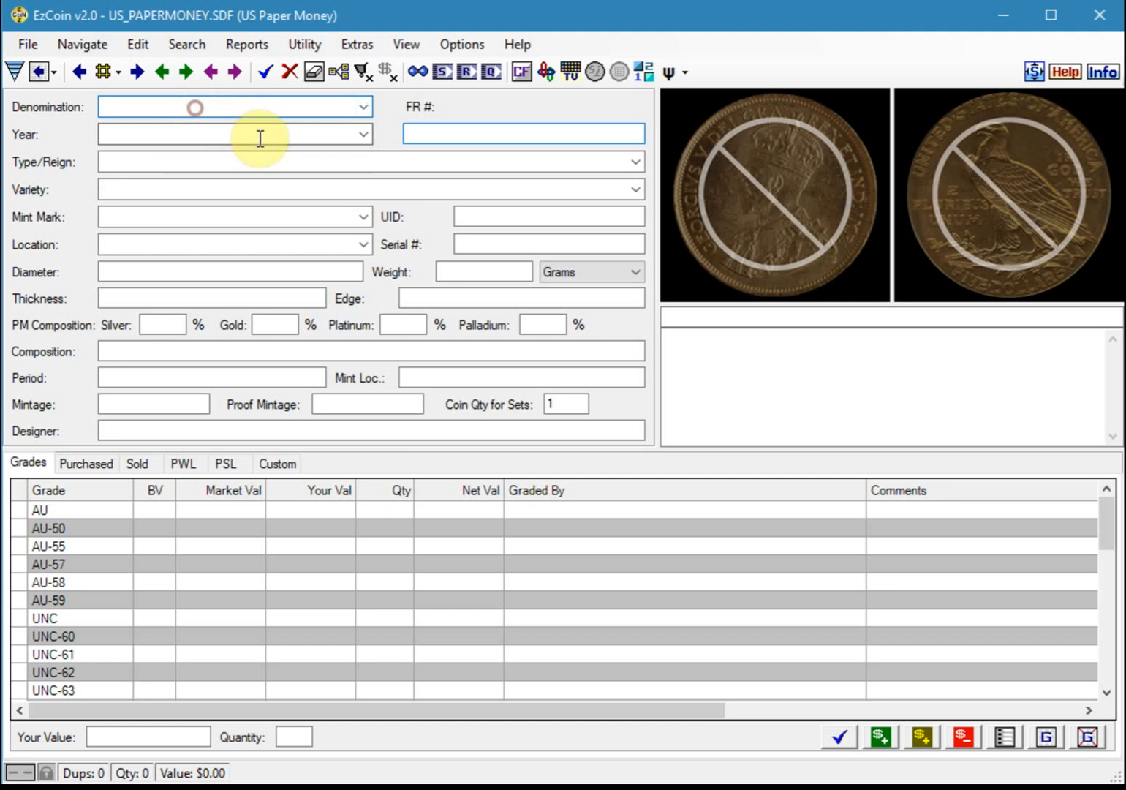
pyautogui.click(363, 134)
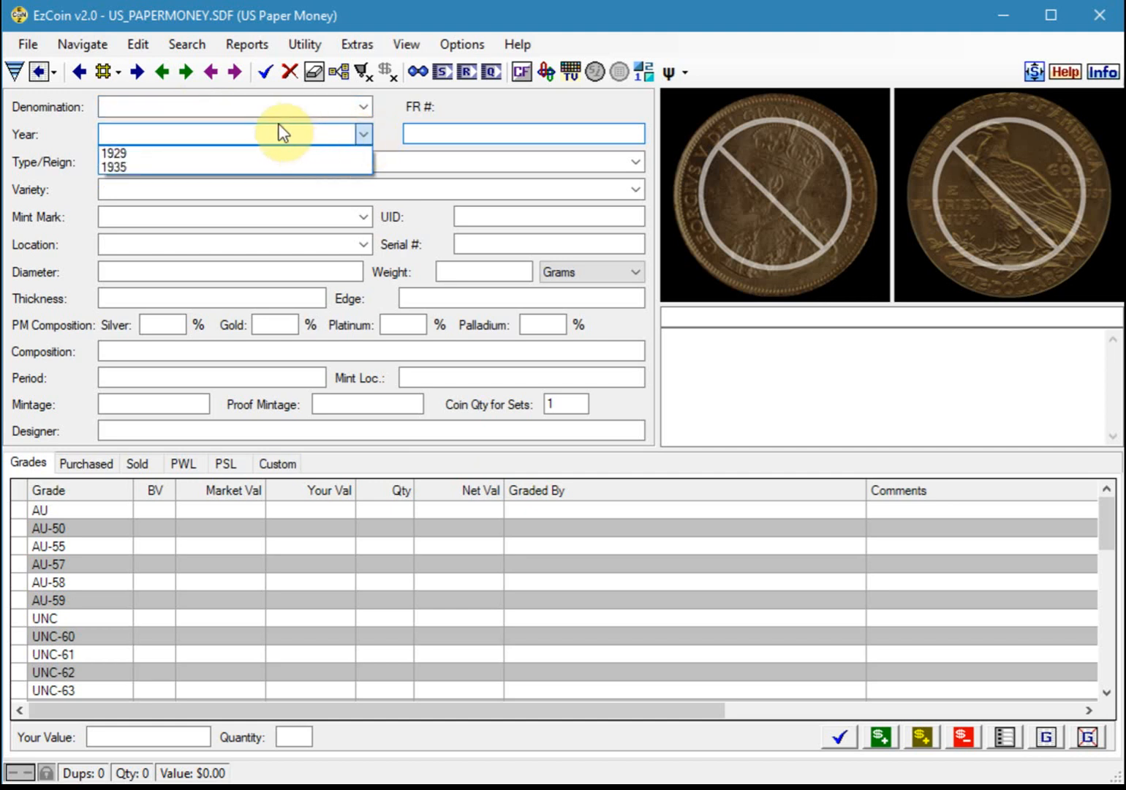
pyautogui.click(267, 109)
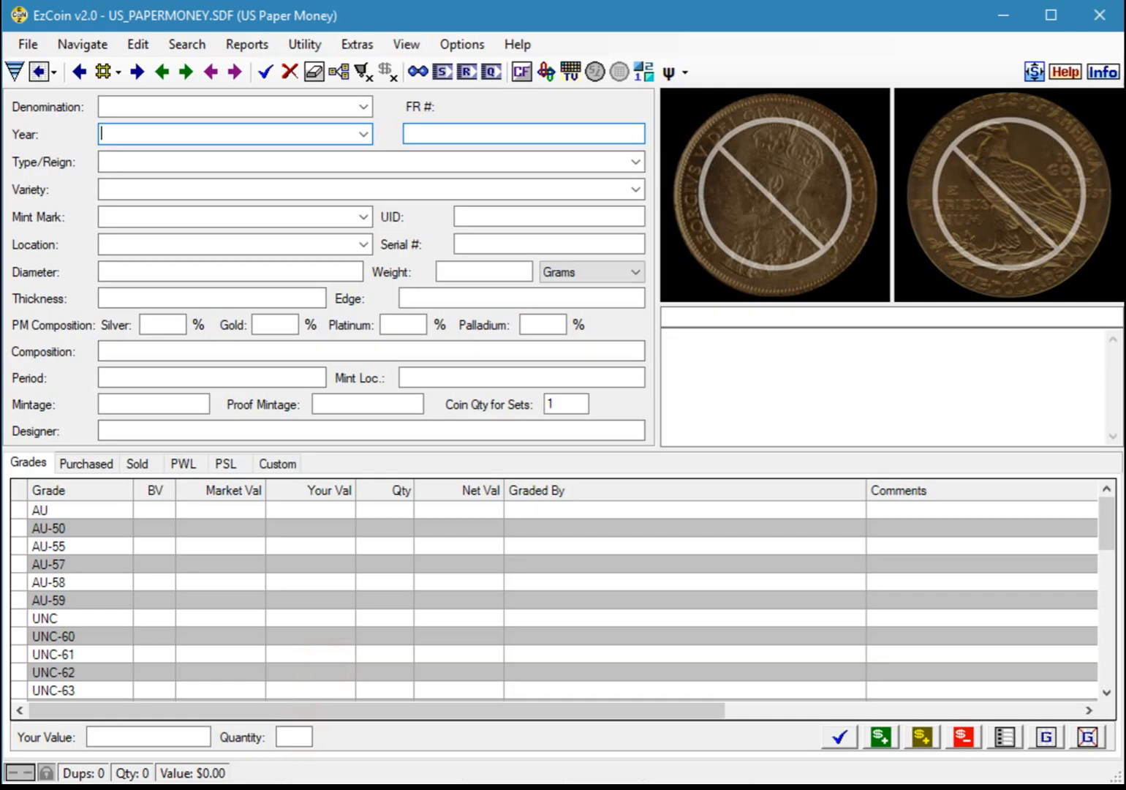
# Step: Check the scanned note in EzImage, then return to EzCoin and enter the denomination 100 Dollars and year 1934
pyautogui.click(308, 789)
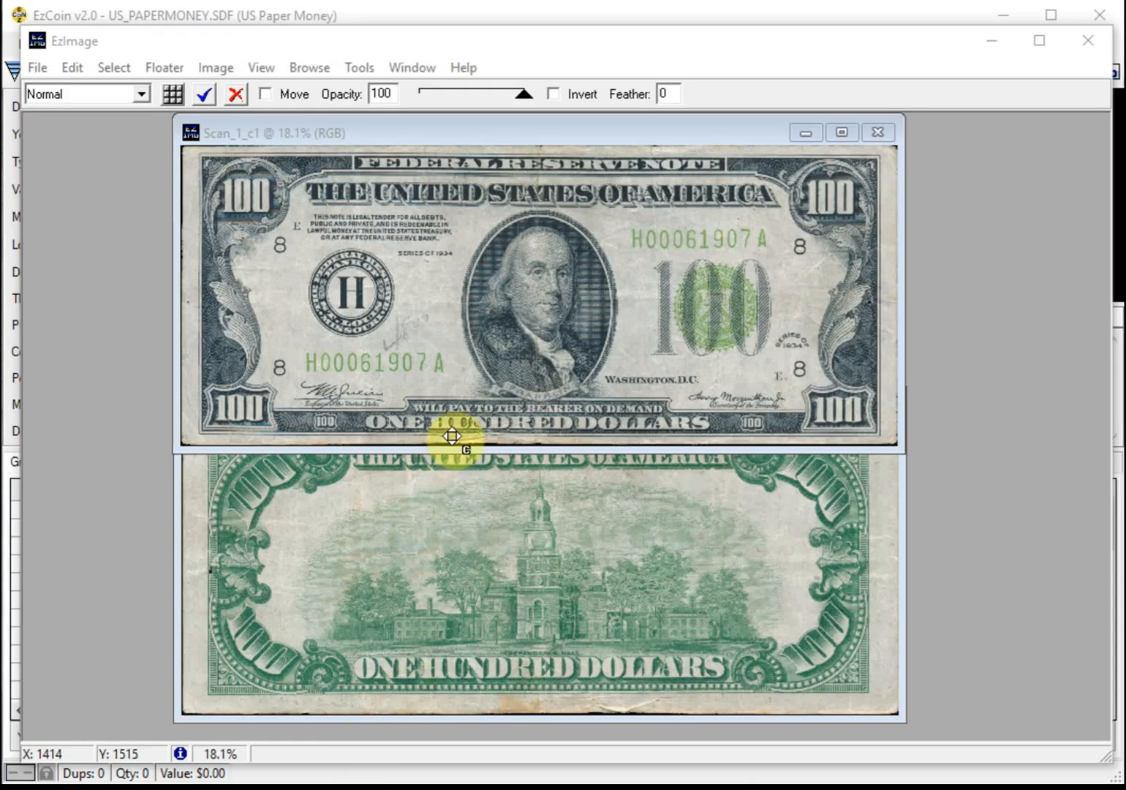
pyautogui.click(390, 16)
pyautogui.click(351, 105)
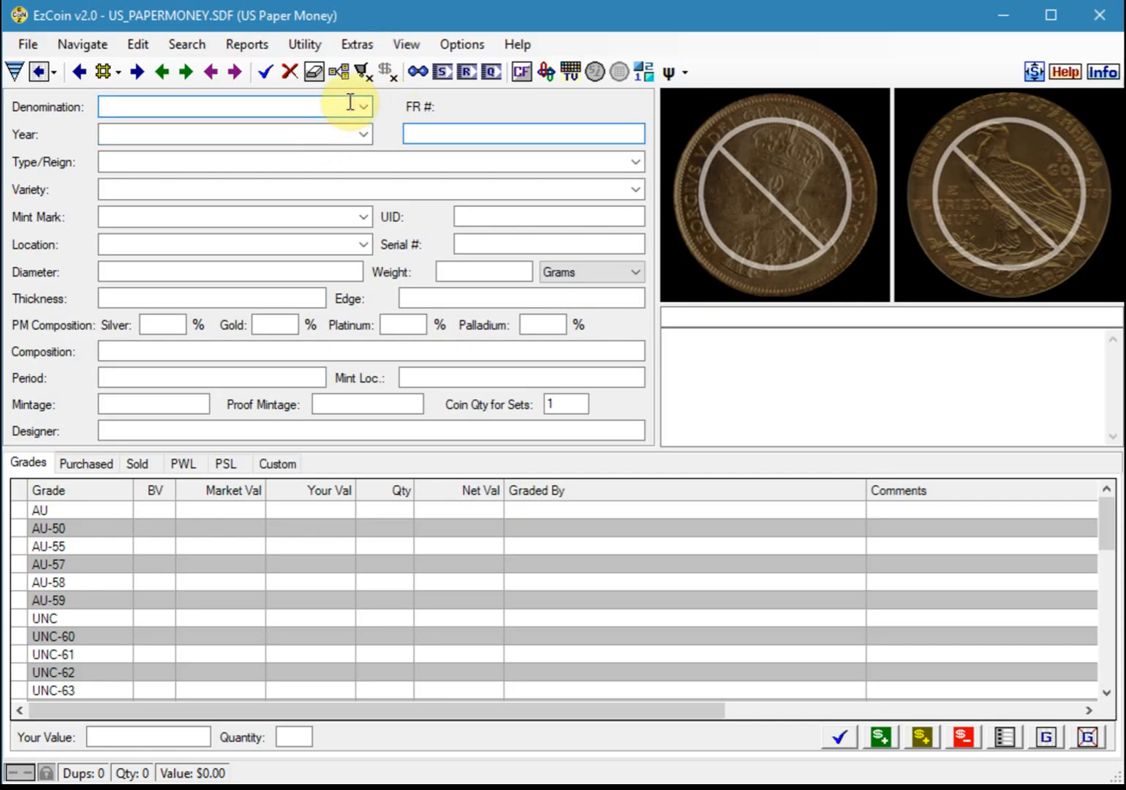
pyautogui.write('100 Dollars')
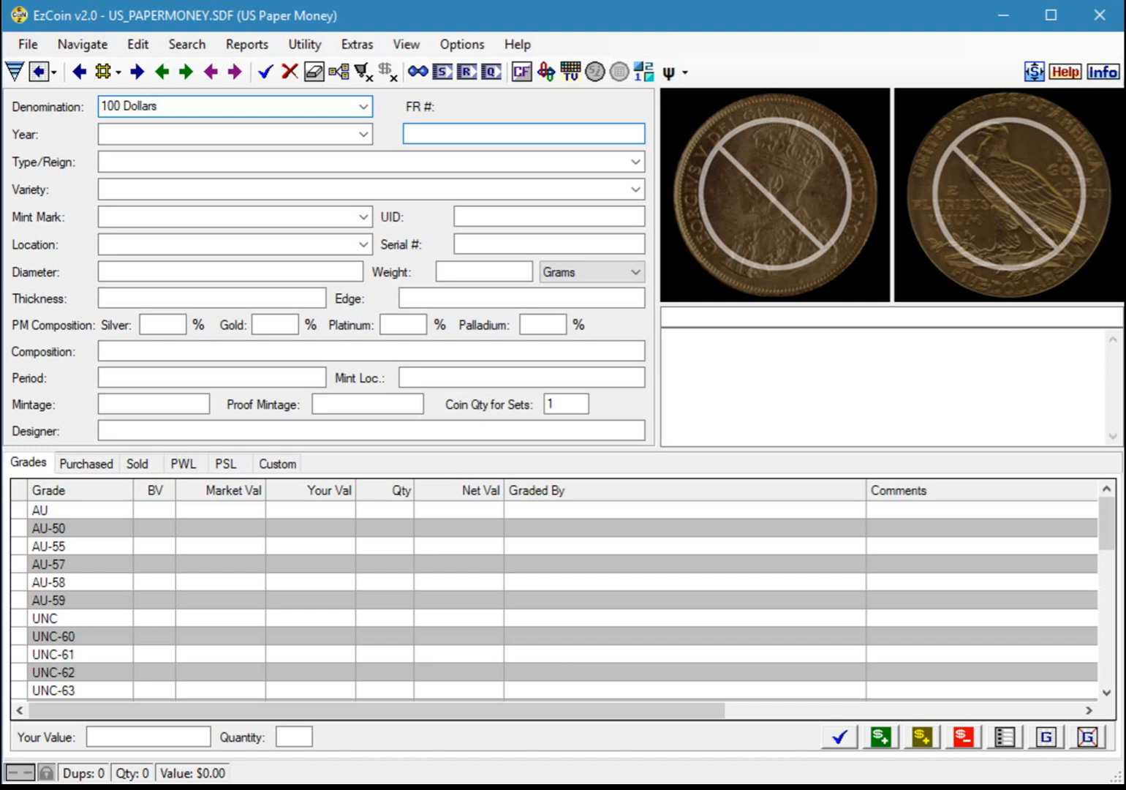
pyautogui.click(198, 133)
pyautogui.write('1934')
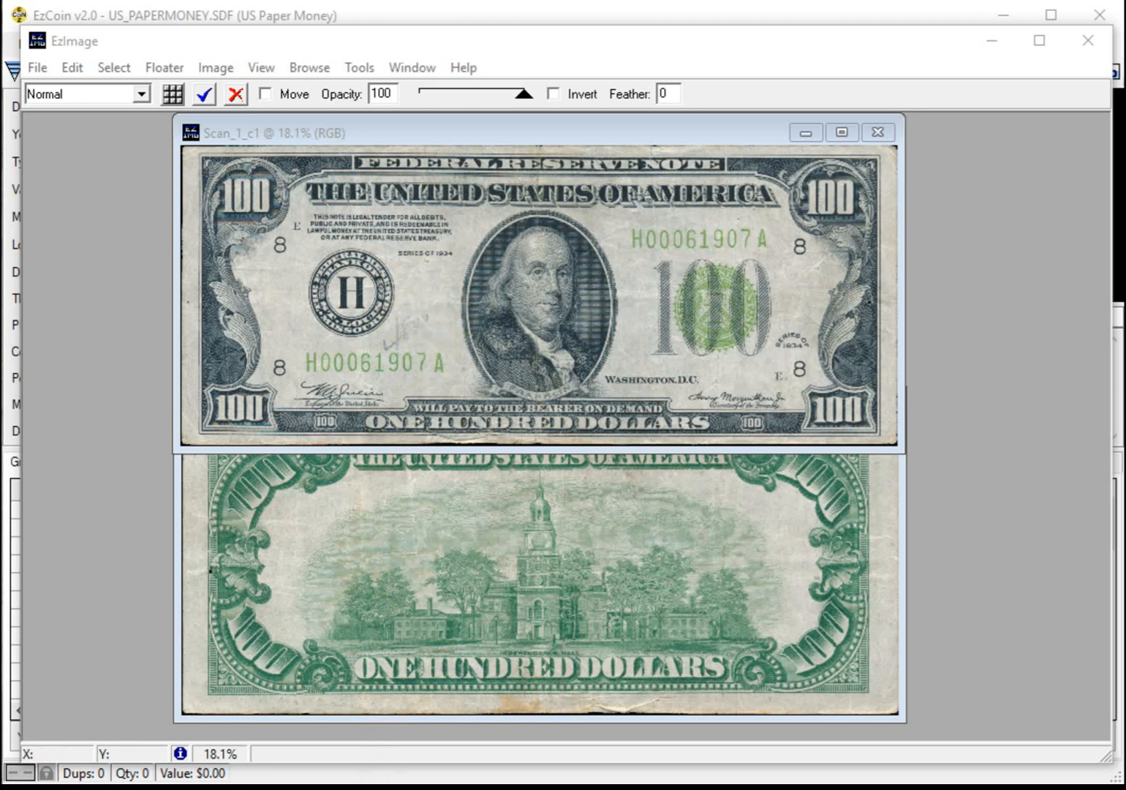
# Step: Return from the EzImage scan to EzCoin and set the record's Type/Reign to Federal Reserve Bank Note
pyautogui.click(290, 26)
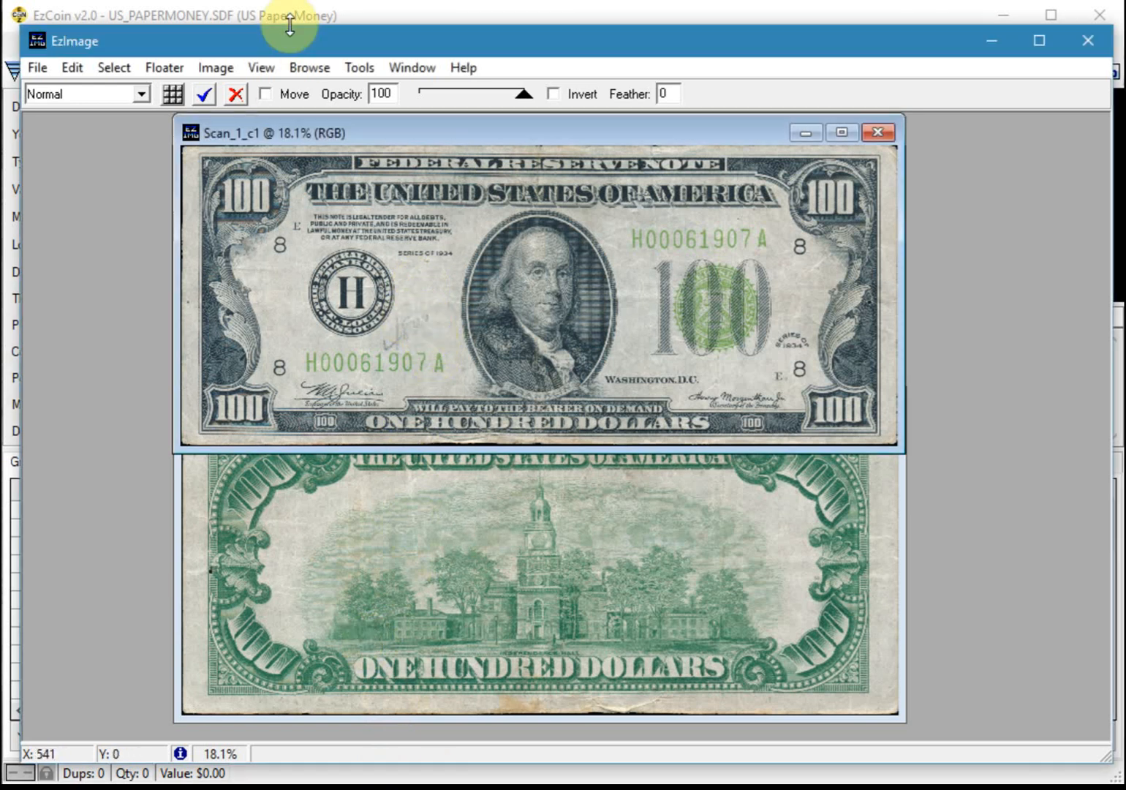
pyautogui.click(334, 10)
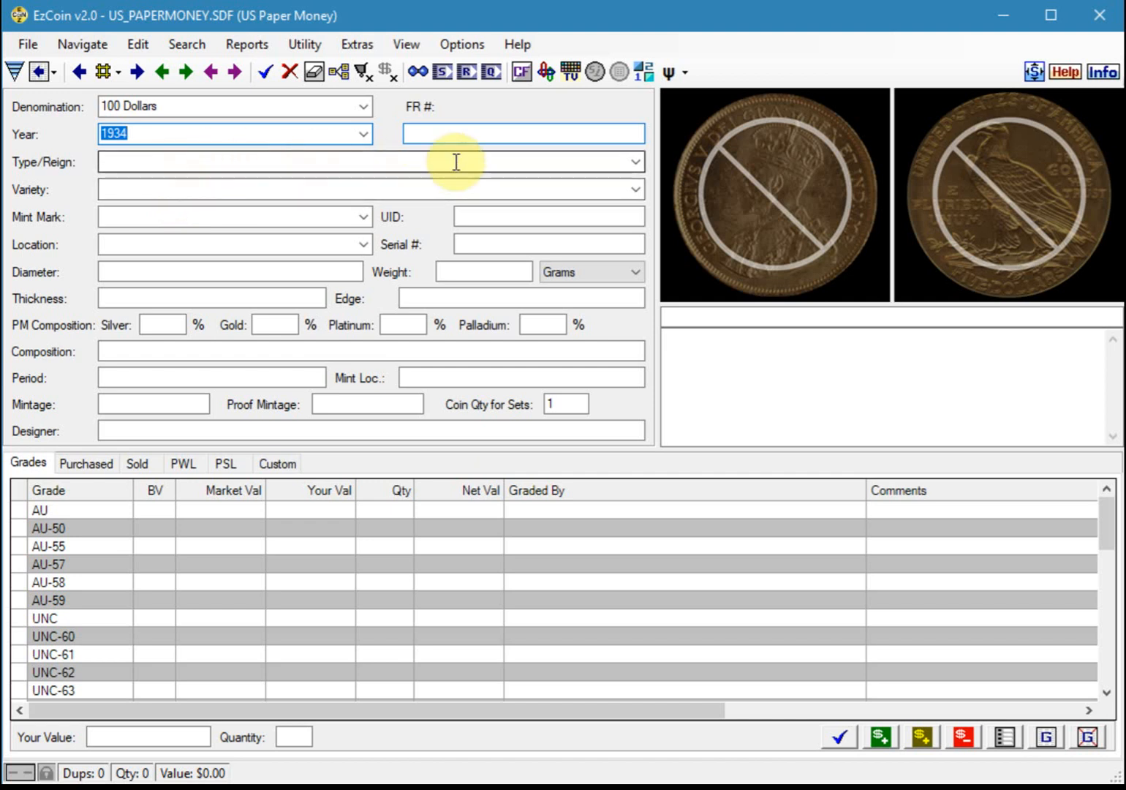
pyautogui.click(635, 162)
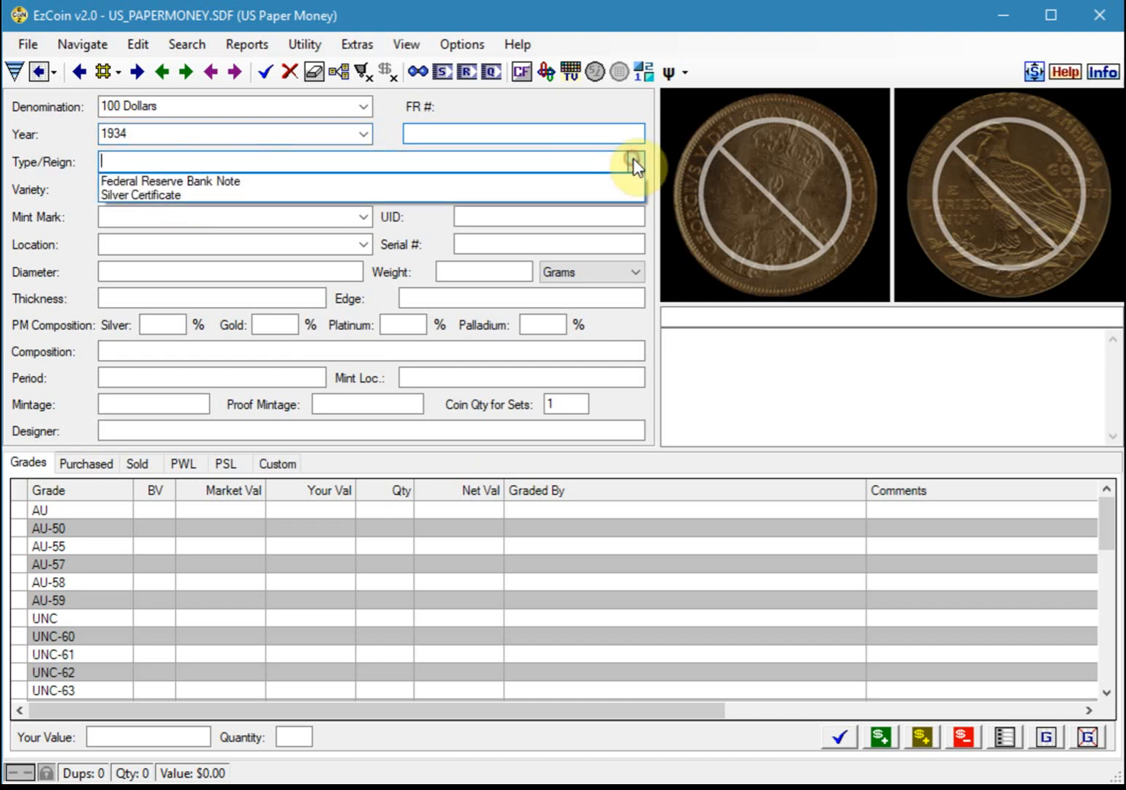
pyautogui.click(238, 182)
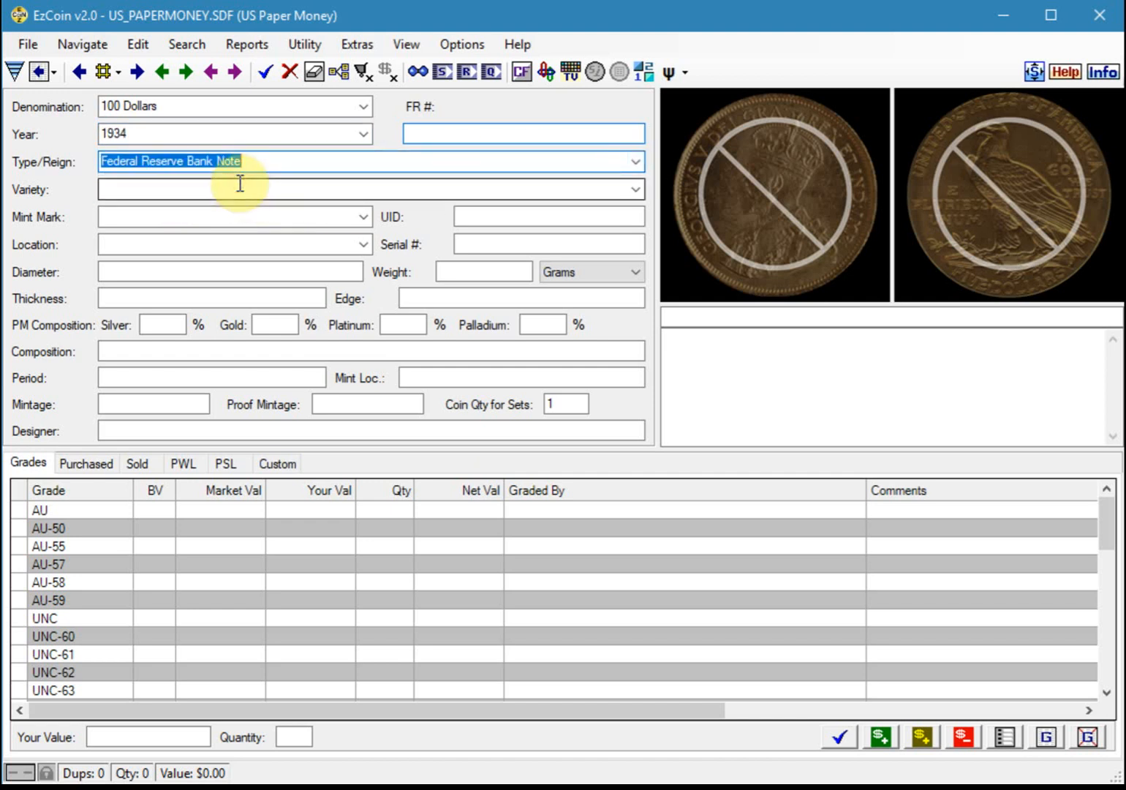
pyautogui.click(262, 70)
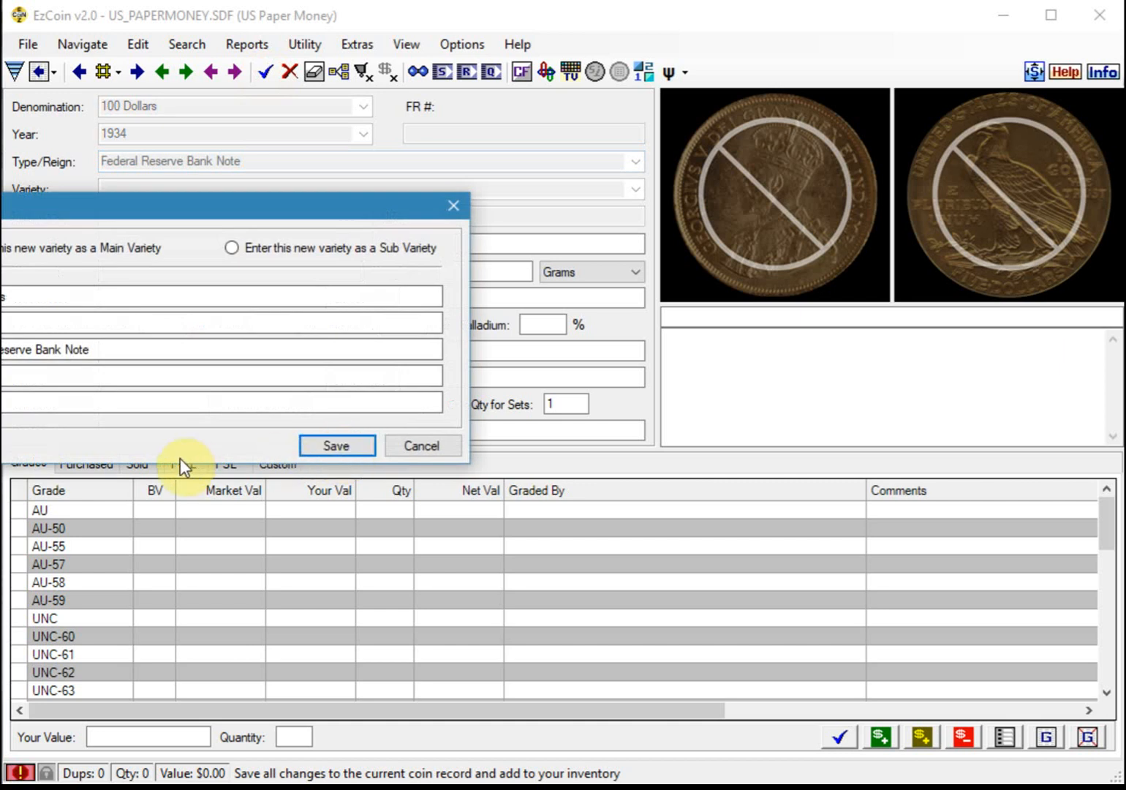
pyautogui.moveTo(110, 207); pyautogui.dragTo(334, 218)
pyautogui.click(643, 458)
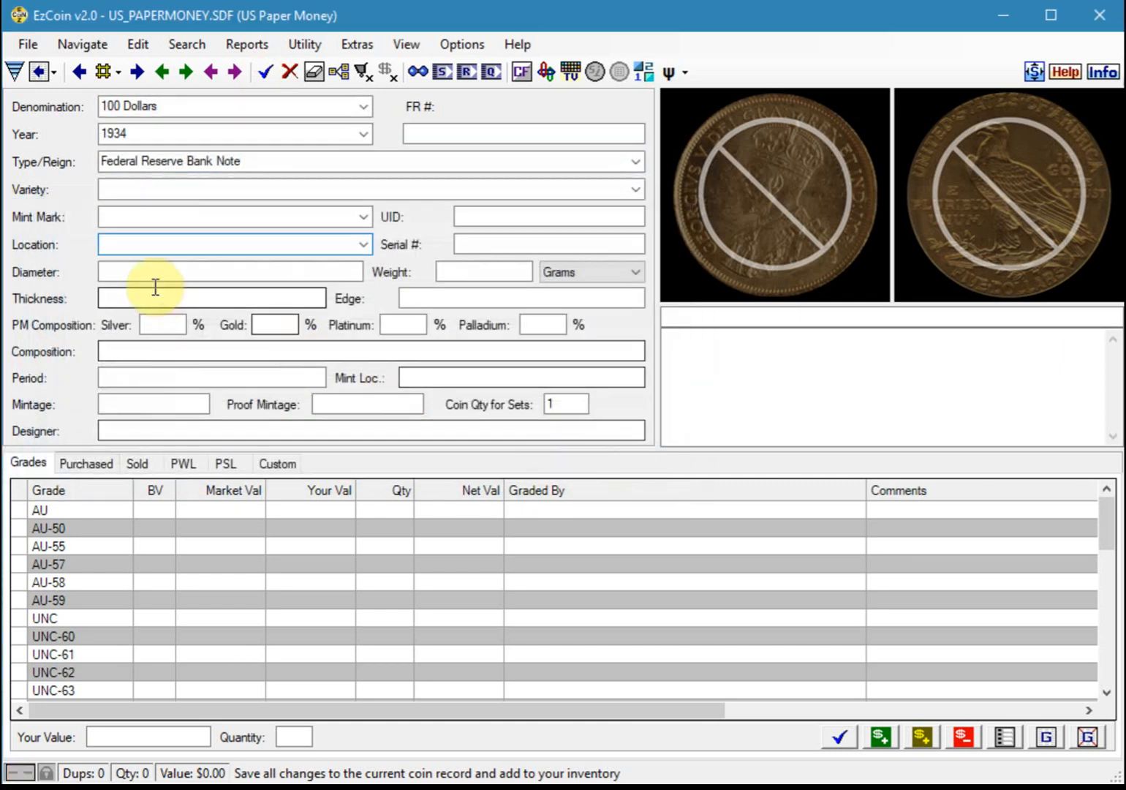
# Step: Enter St. Louis, MO as the Mint Mark and save the note as a new main variety
pyautogui.click(362, 218)
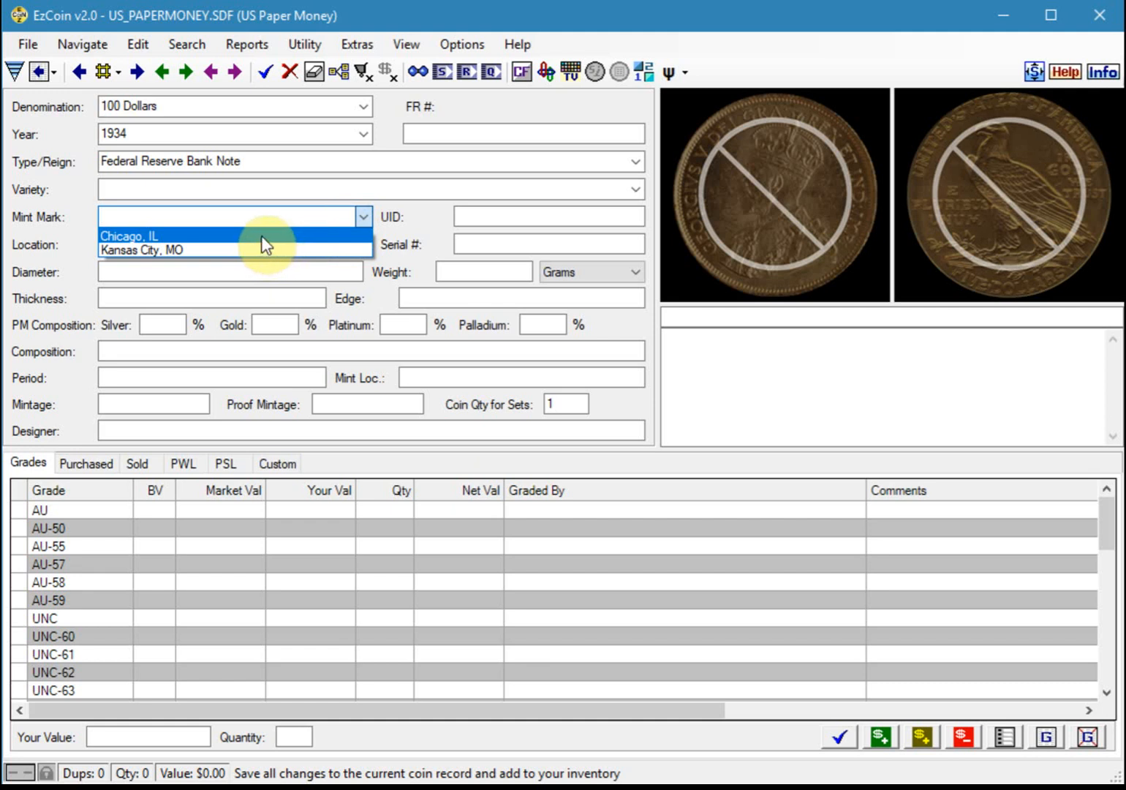
pyautogui.click(206, 216)
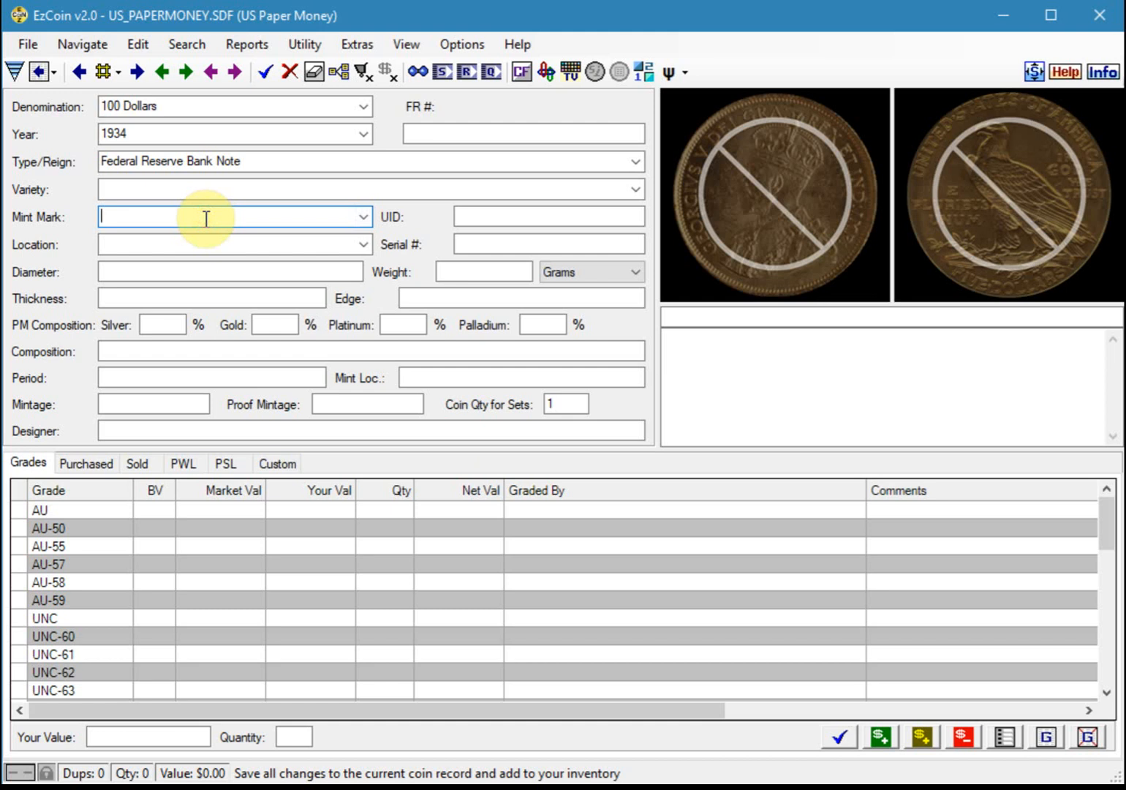
pyautogui.write('St. Louis, MO')
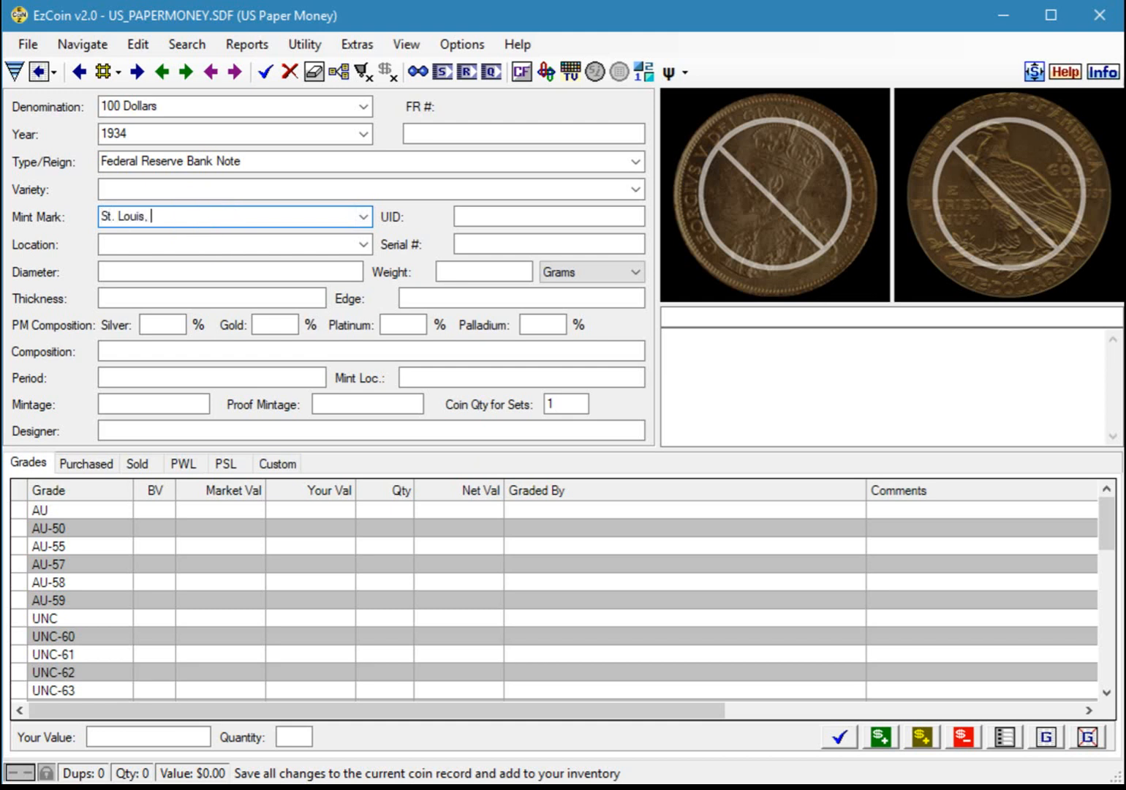
pyautogui.click(268, 71)
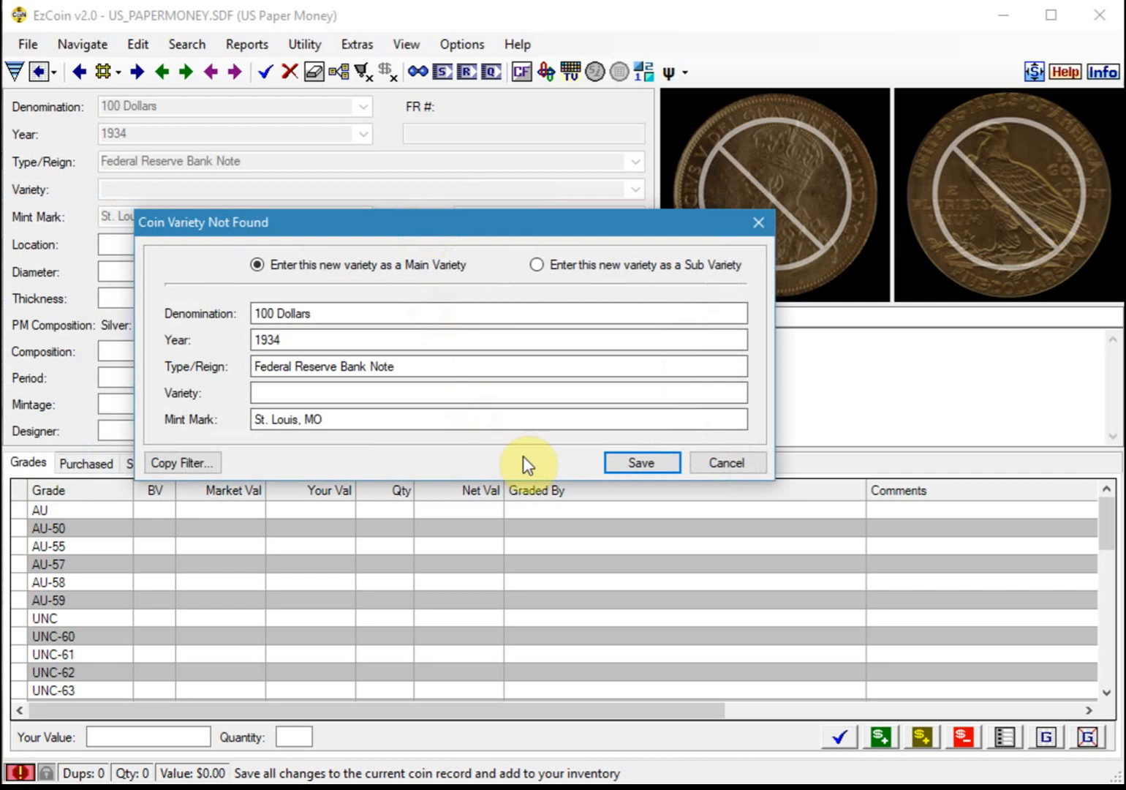
pyautogui.click(622, 462)
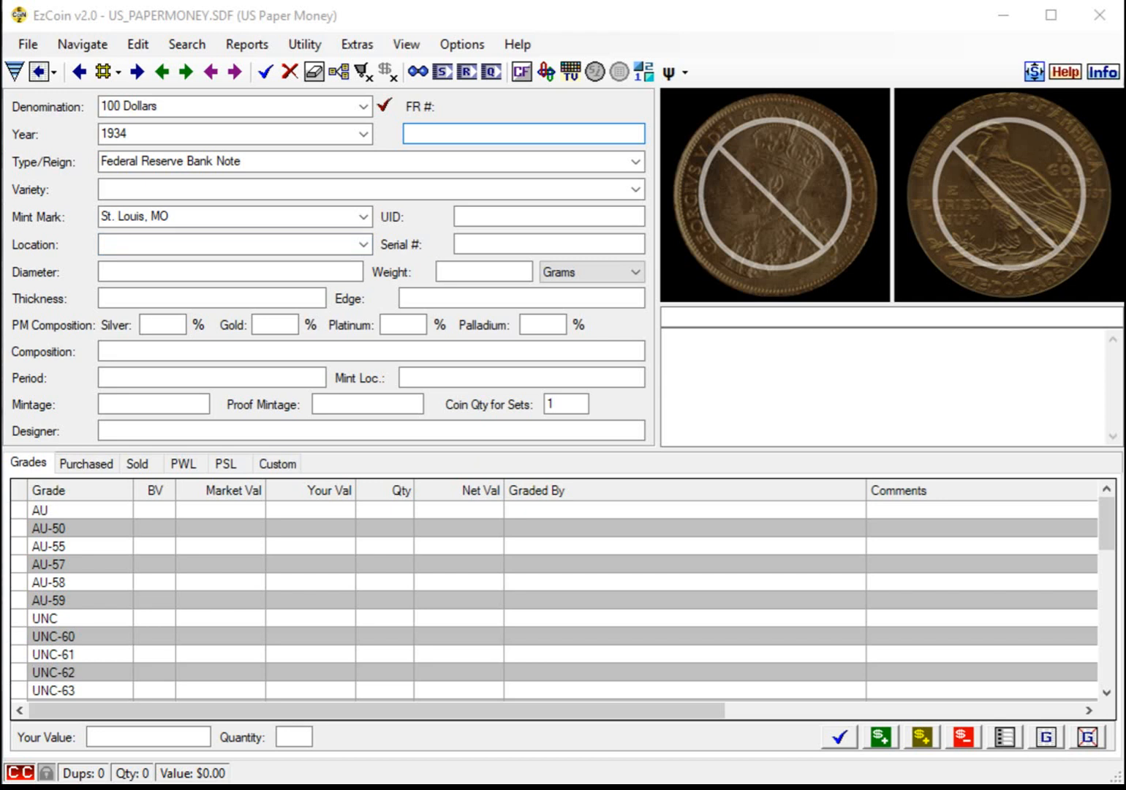
# Step: Enter the designer Julian-Morgenthau and serial number H00061907A, and compare the record with the scanned note in EzImage
pyautogui.click(148, 432)
pyautogui.write('Julian-Morgenthau')
pyautogui.click(482, 245)
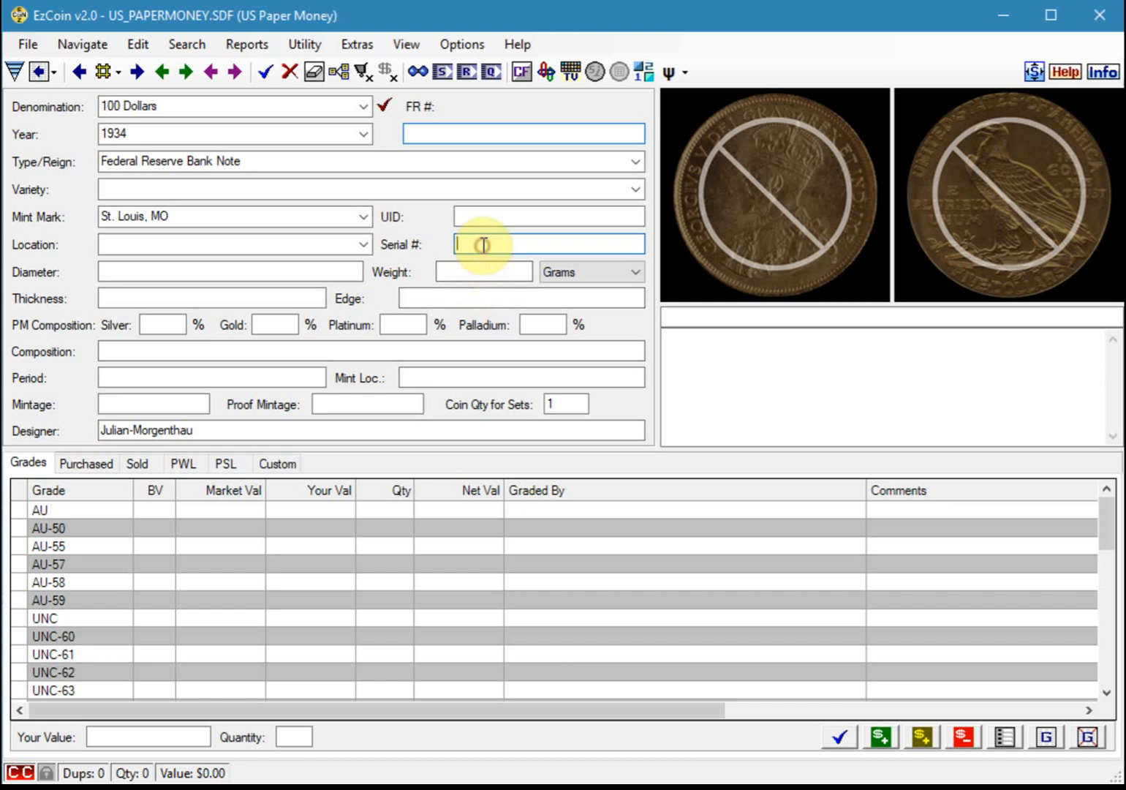
pyautogui.hotkey('ctrl', 'v')
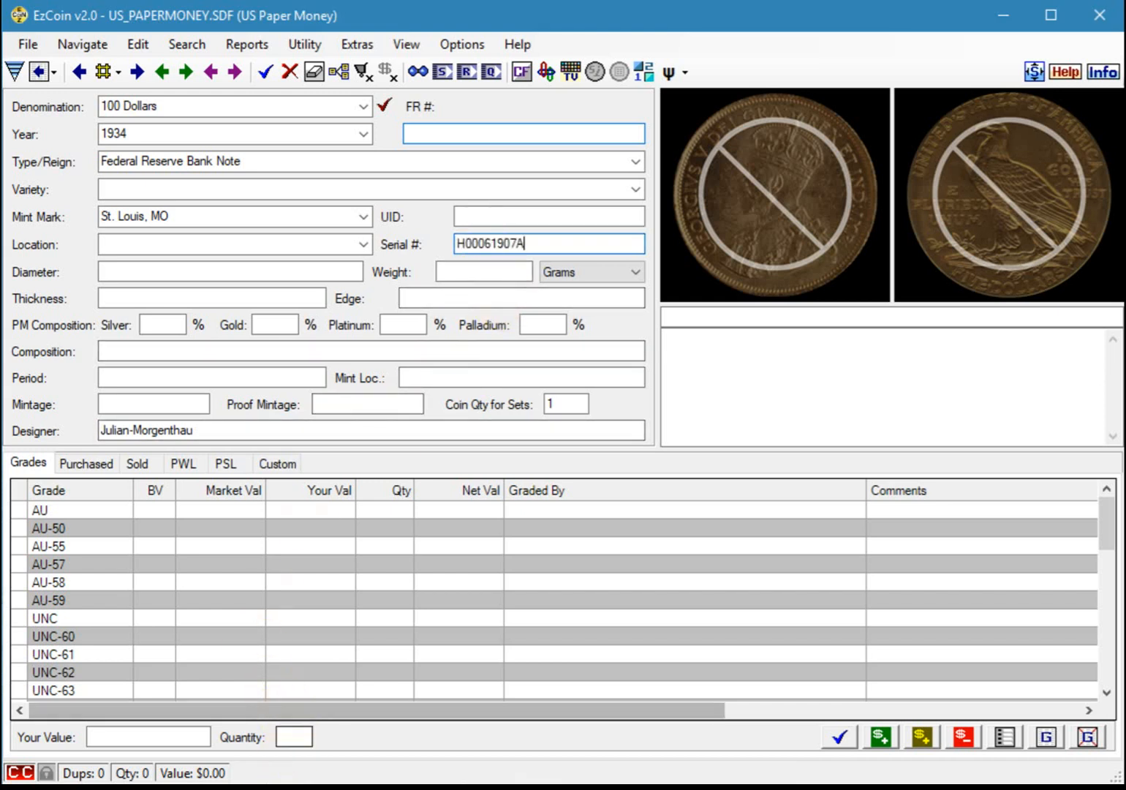
pyautogui.click(278, 789)
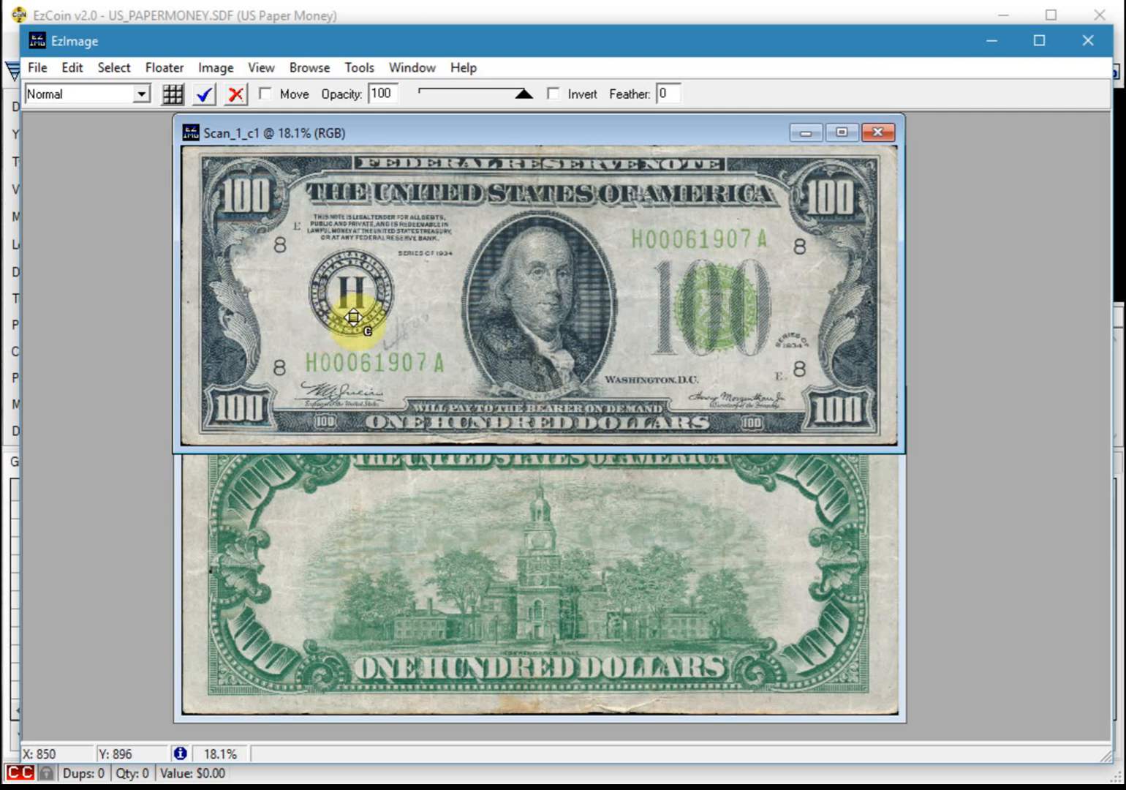
pyautogui.click(359, 16)
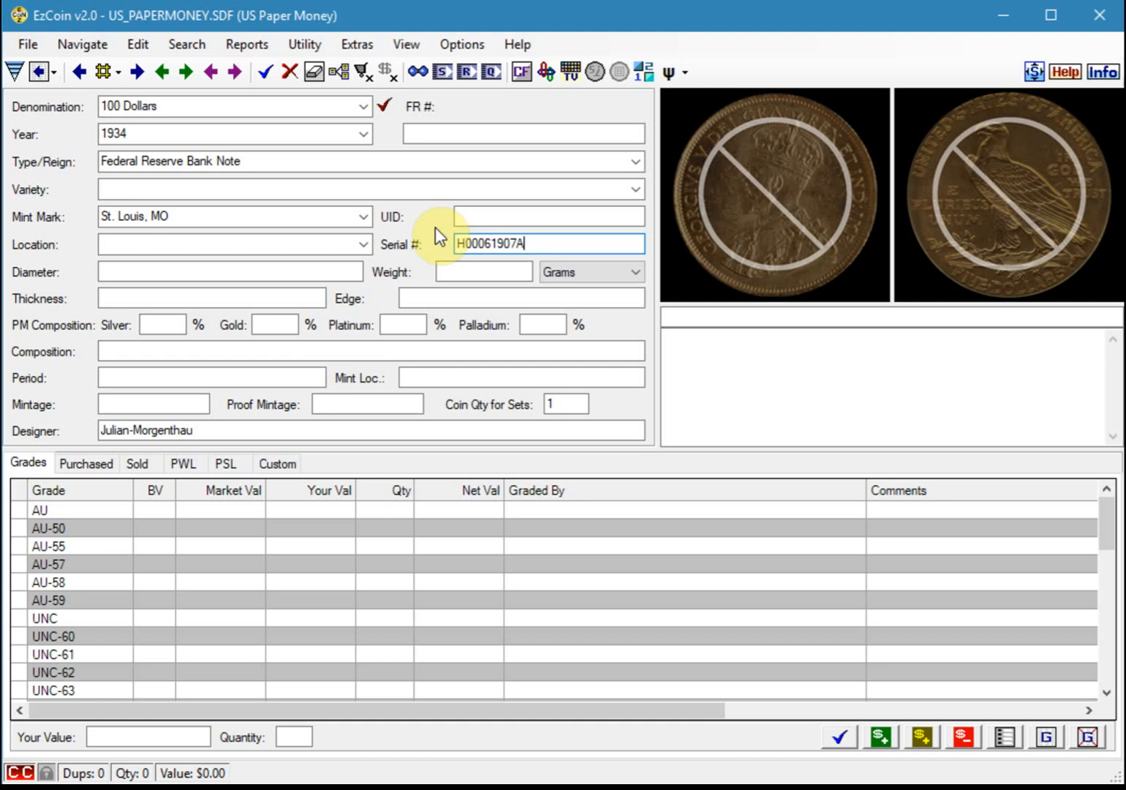
# Step: Open the country field label settings and accept FR # as the display and report name for Catalog ID 1
pyautogui.click(417, 107)
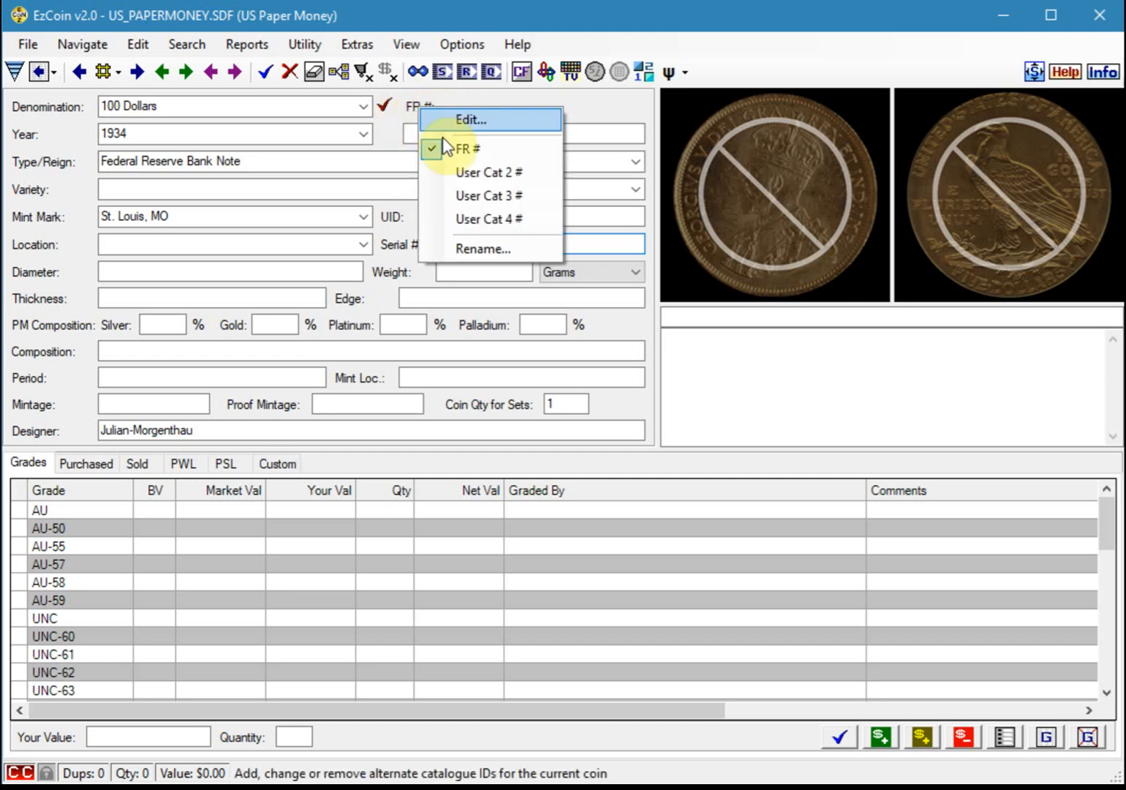
pyautogui.click(482, 249)
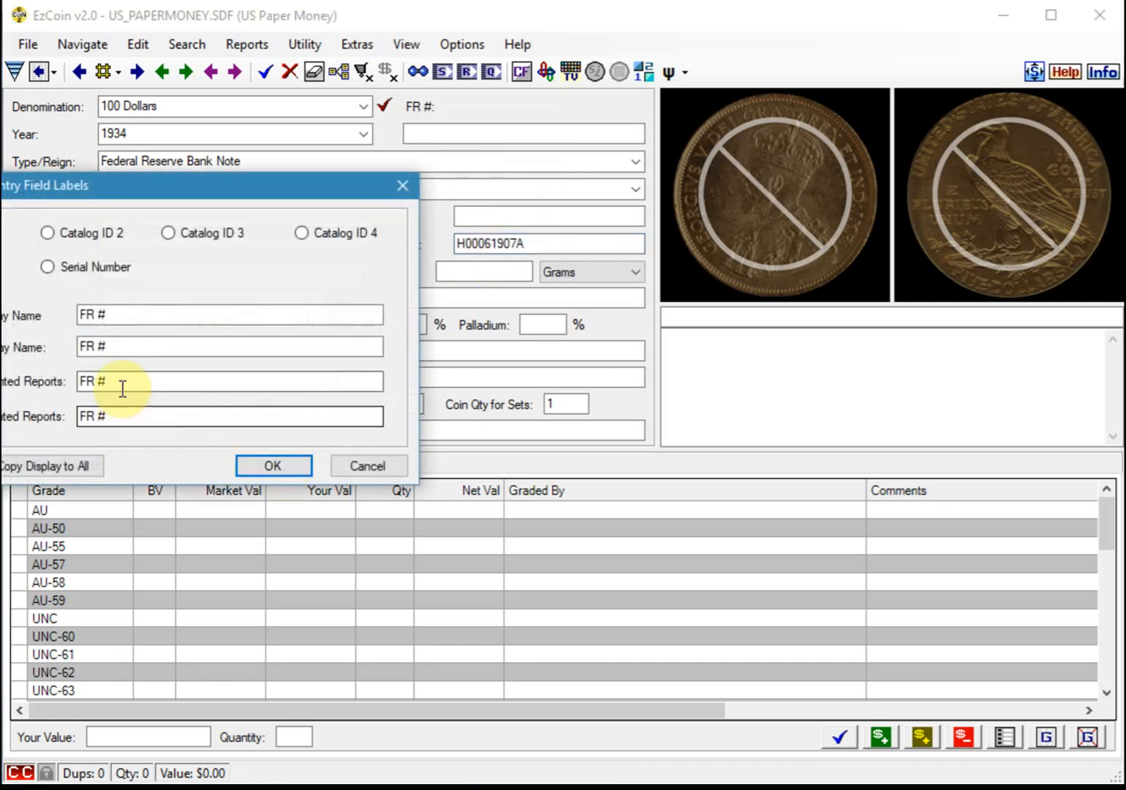
pyautogui.moveTo(76, 183); pyautogui.dragTo(390, 224)
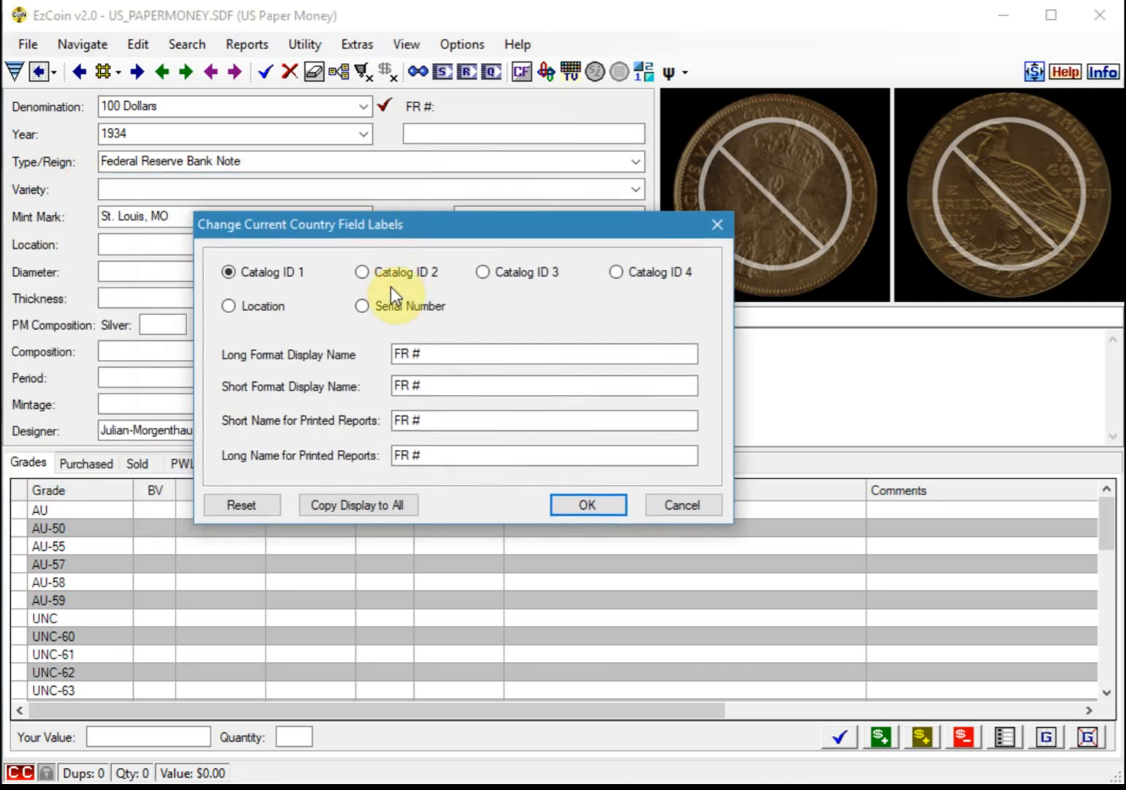
pyautogui.click(421, 354)
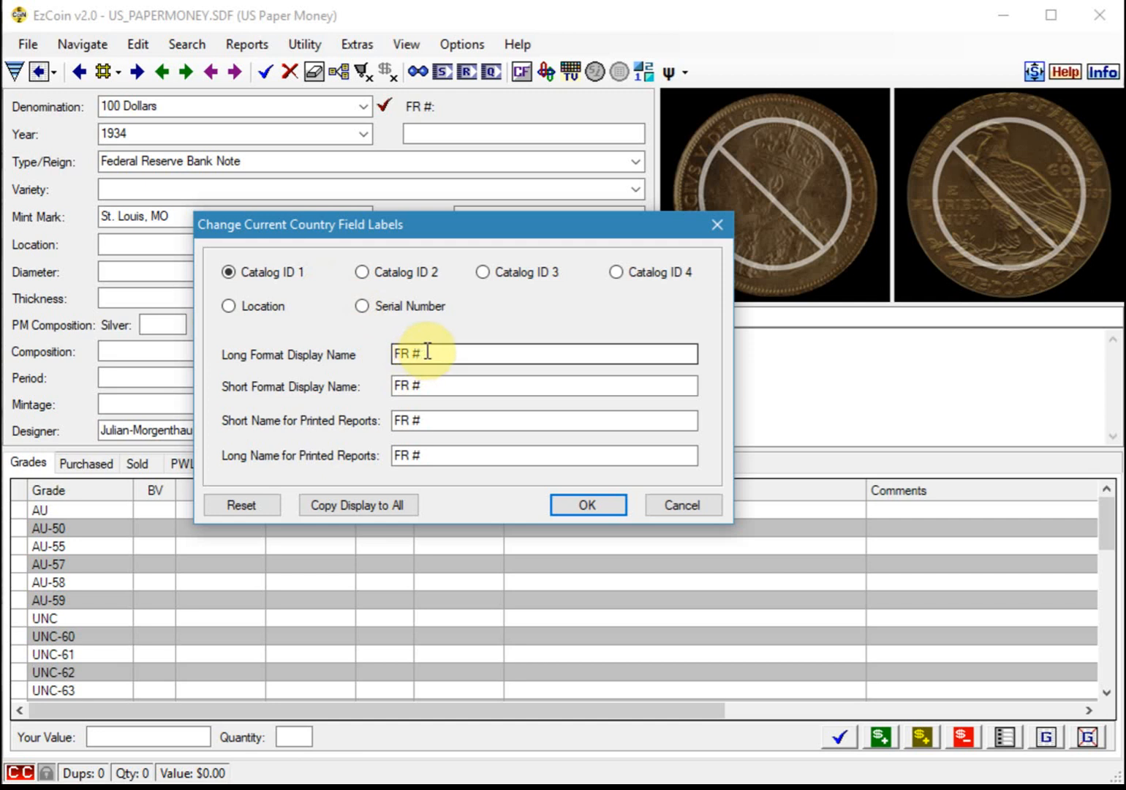
pyautogui.click(359, 511)
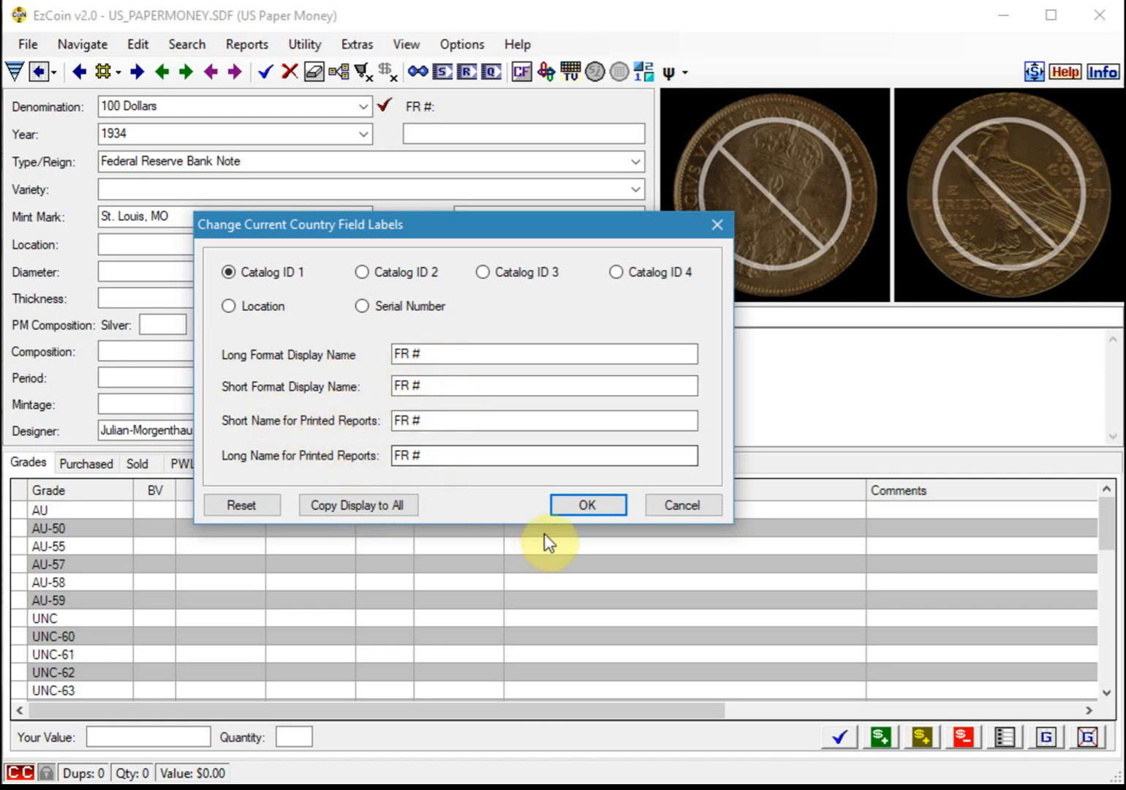
pyautogui.click(575, 506)
# Step: Enter 2152-H as the FR # of the 1934 100 Dollars note
pyautogui.click(422, 132)
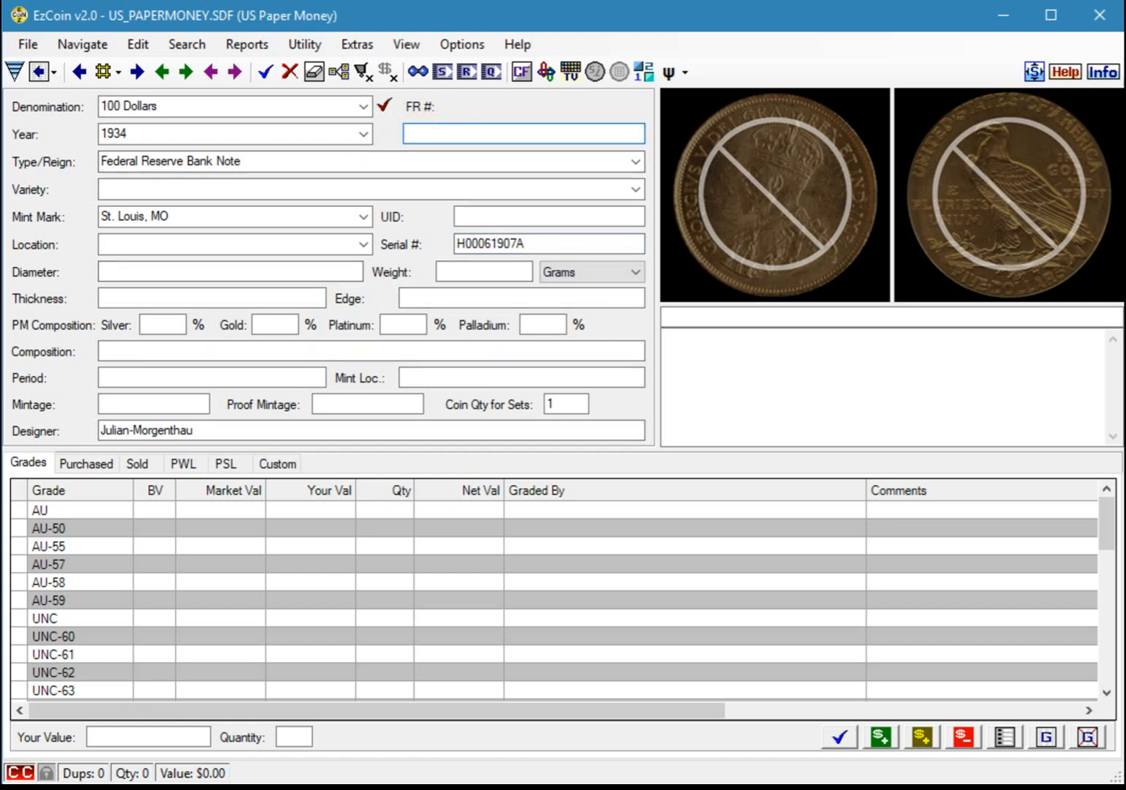
pyautogui.hotkey('alt', 'Tab')
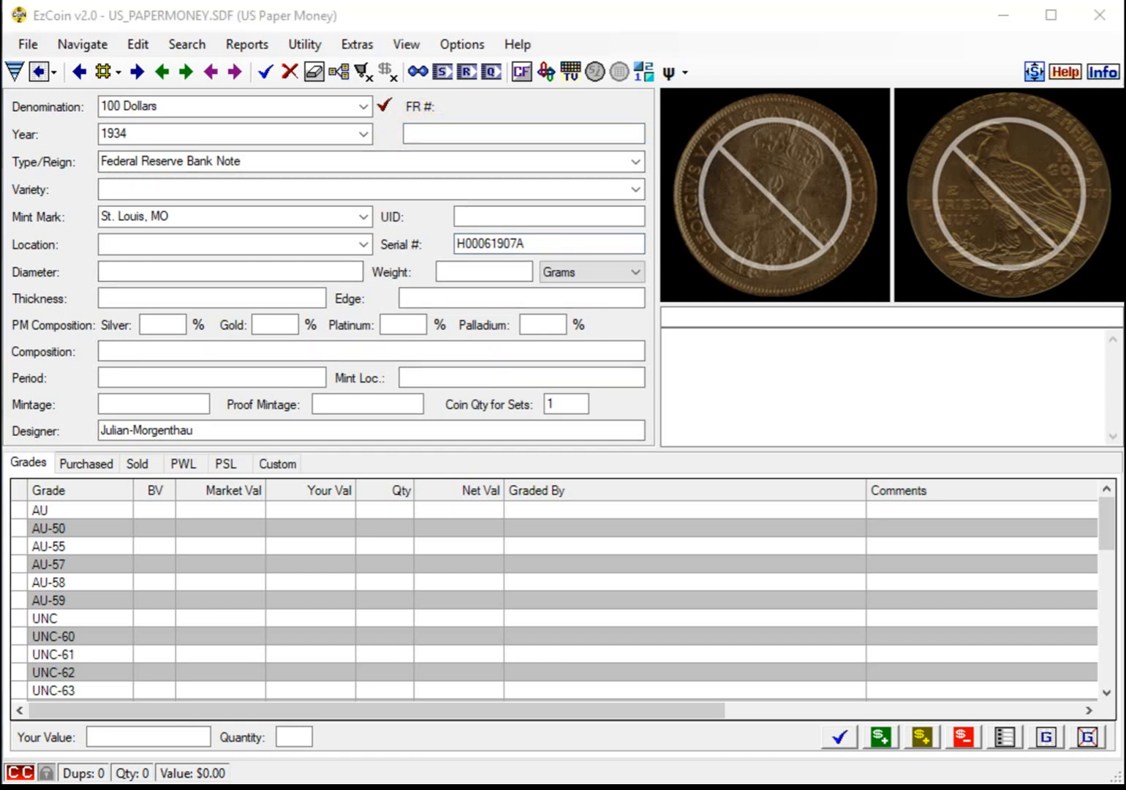
pyautogui.click(442, 134)
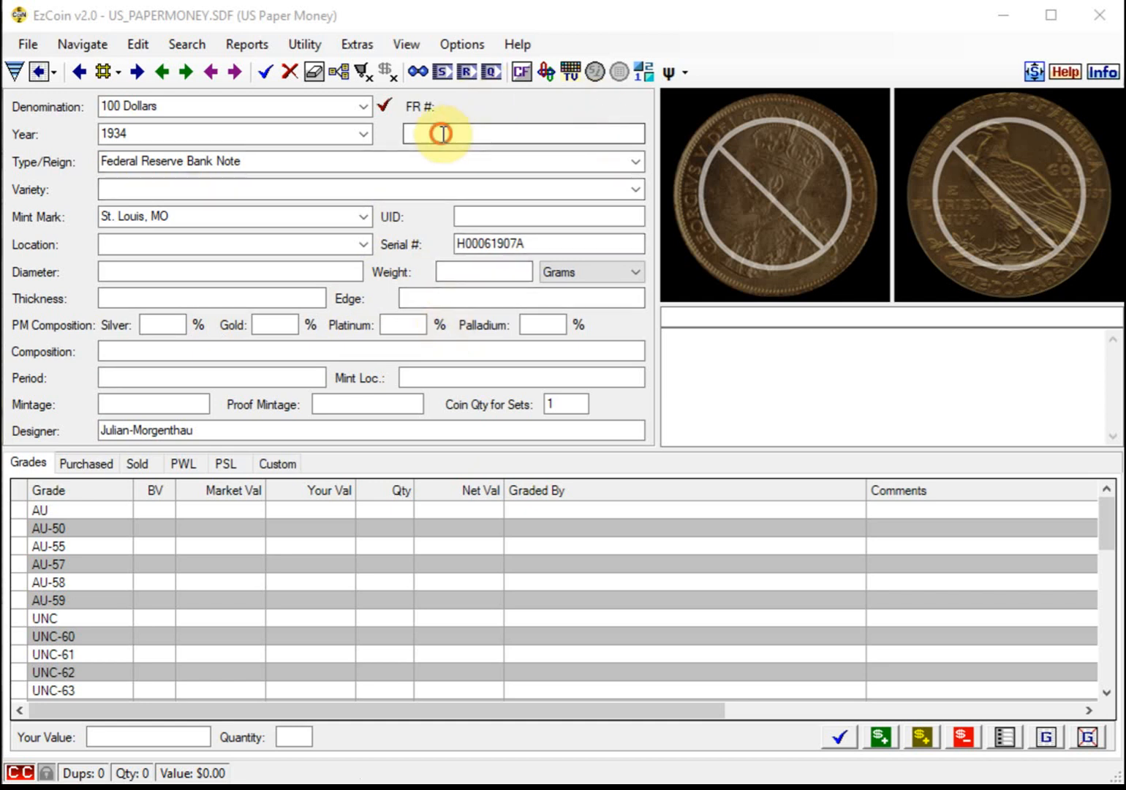
pyautogui.write('2152-H')
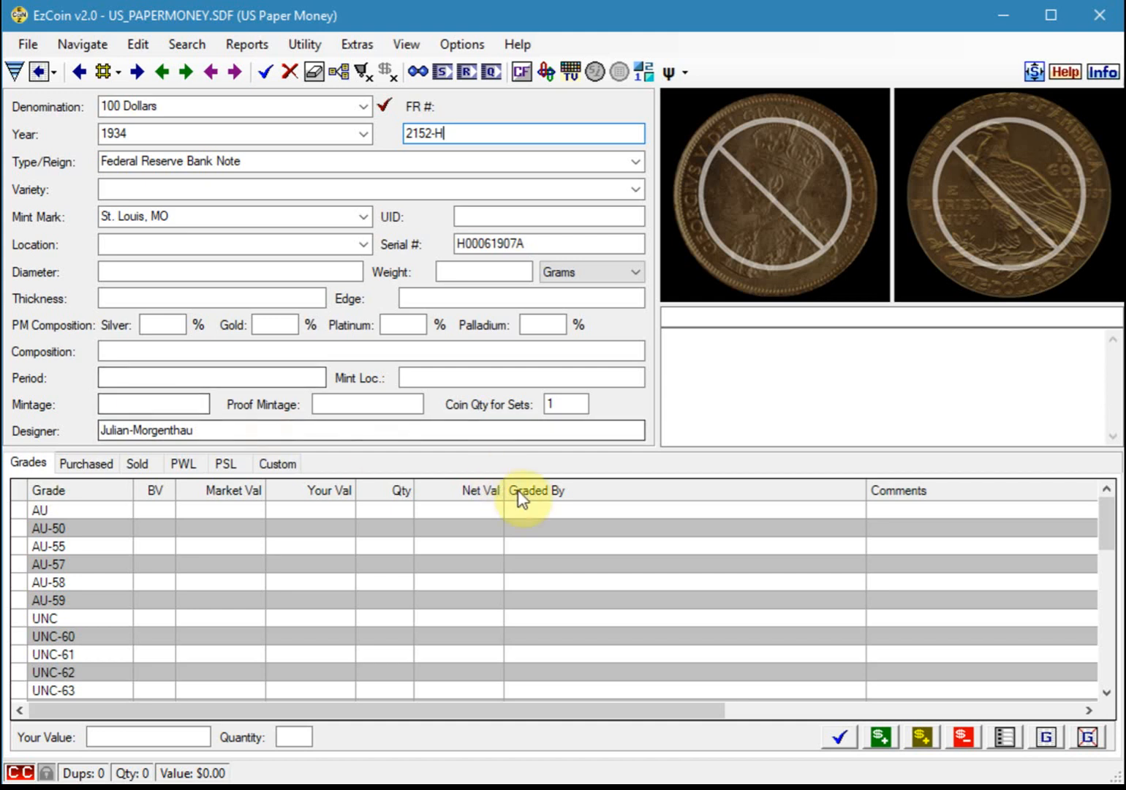
# Step: Save the FR # entry to the 1934 100 Dollars note record
pyautogui.click(265, 71)
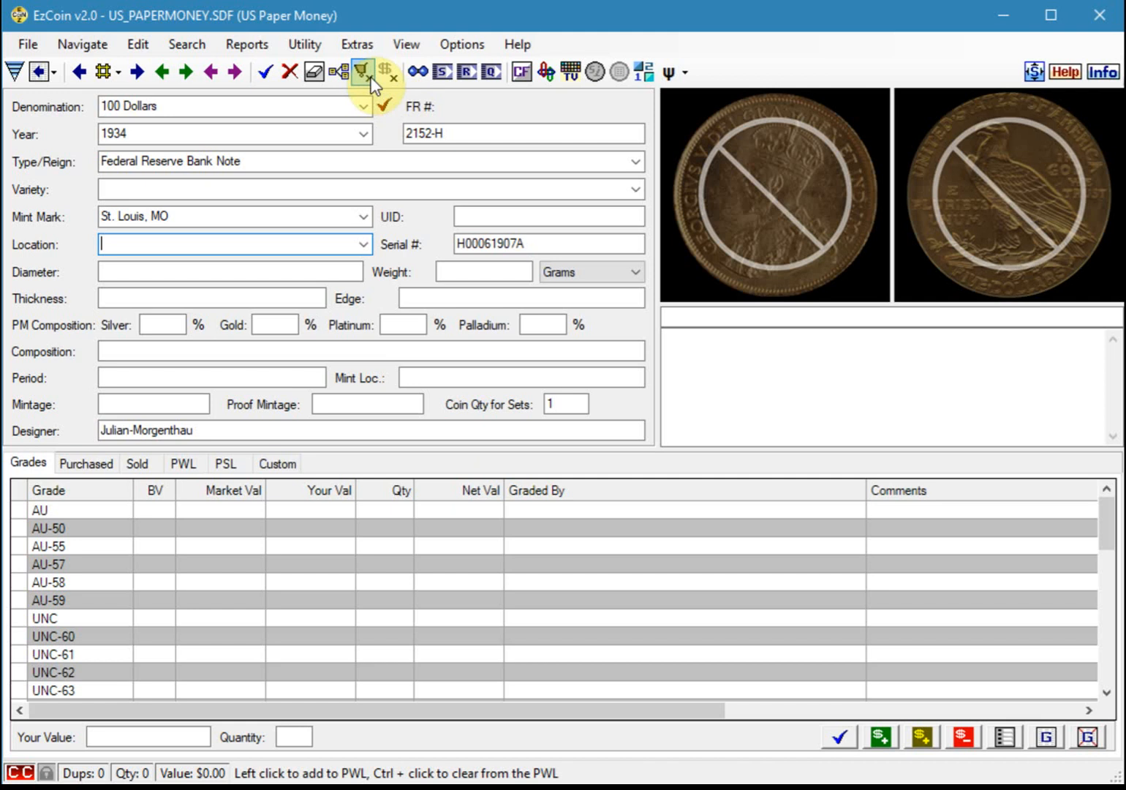
# Step: Review the display and report names of Catalog ID 1 in the country field label settings, and close them without changes
pyautogui.click(450, 46)
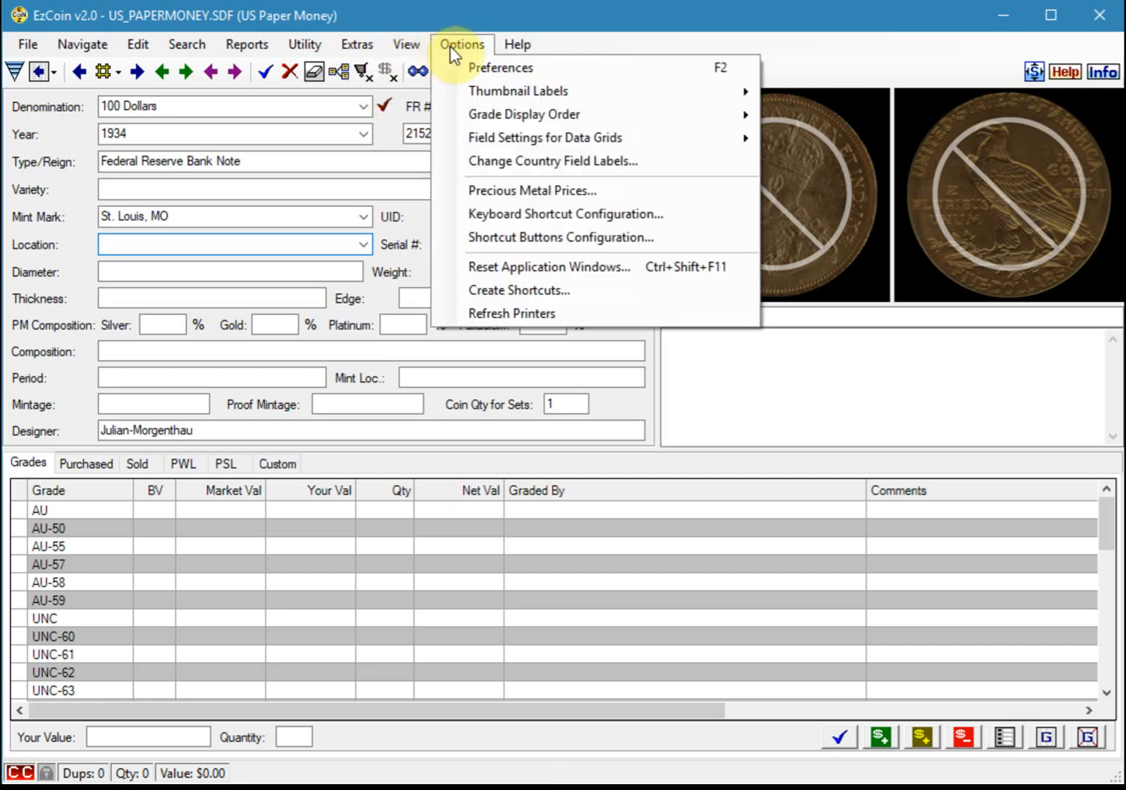
pyautogui.click(518, 164)
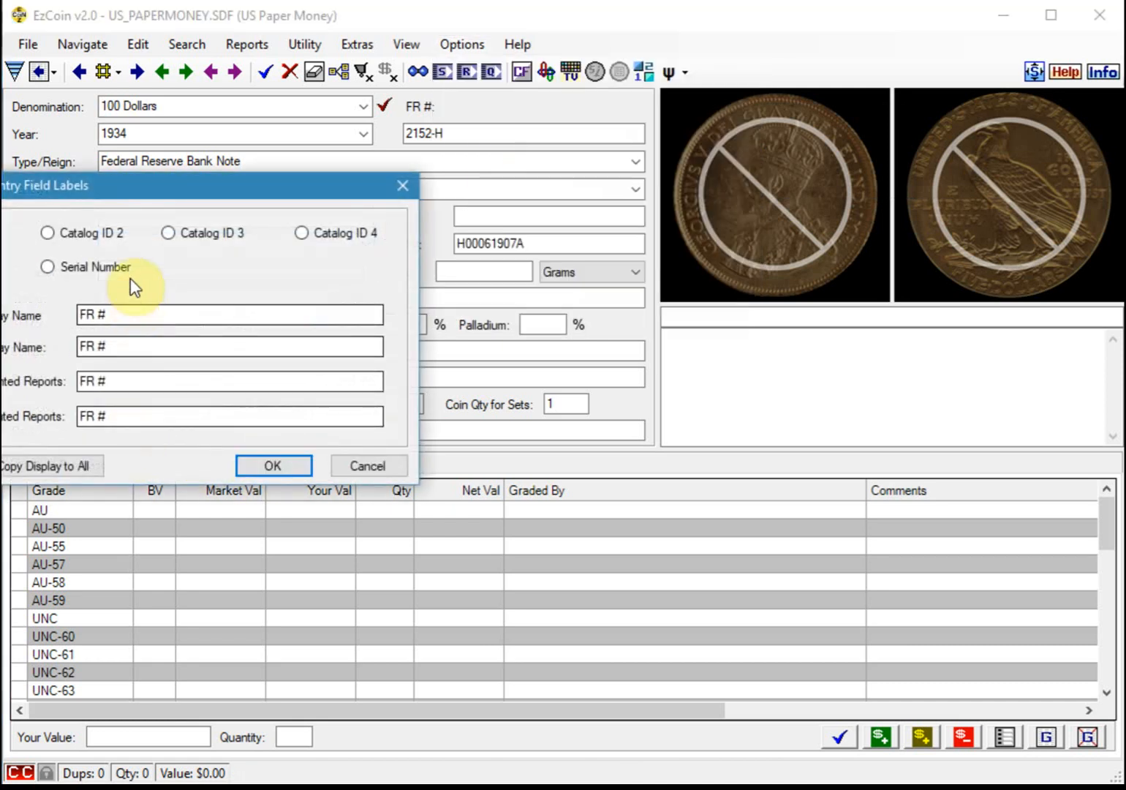
pyautogui.moveTo(128, 194); pyautogui.dragTo(370, 211)
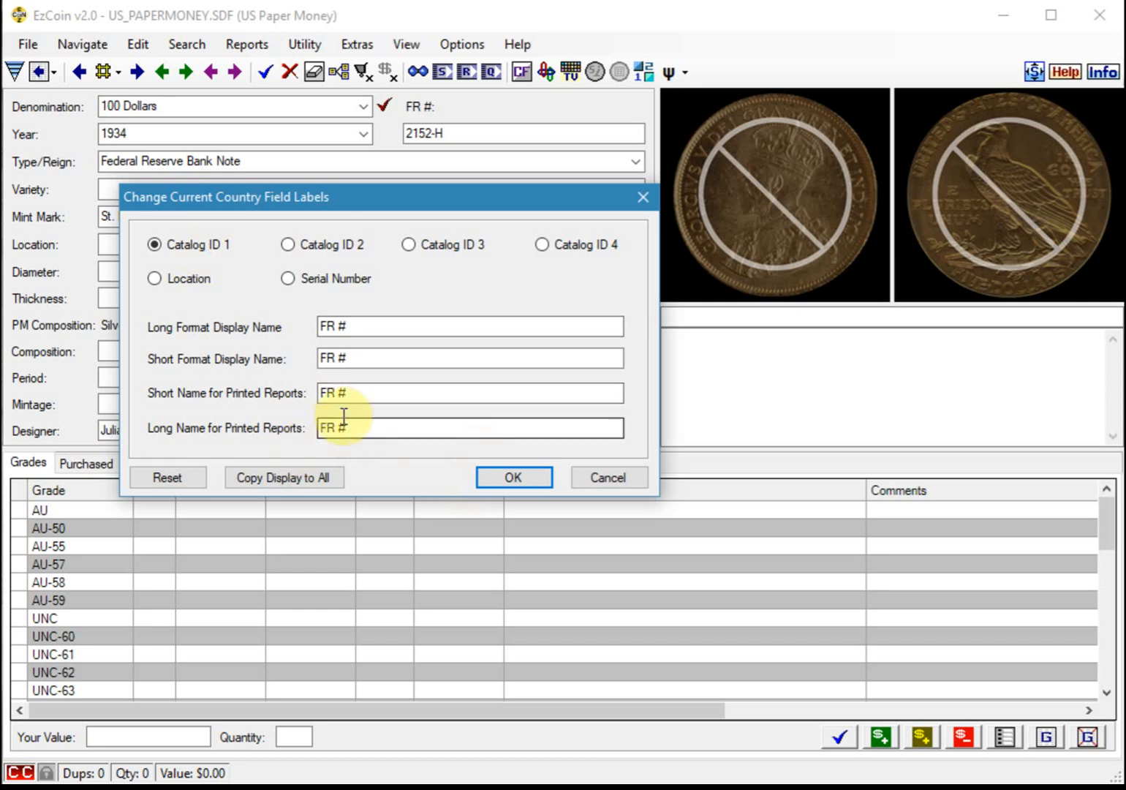
pyautogui.click(593, 477)
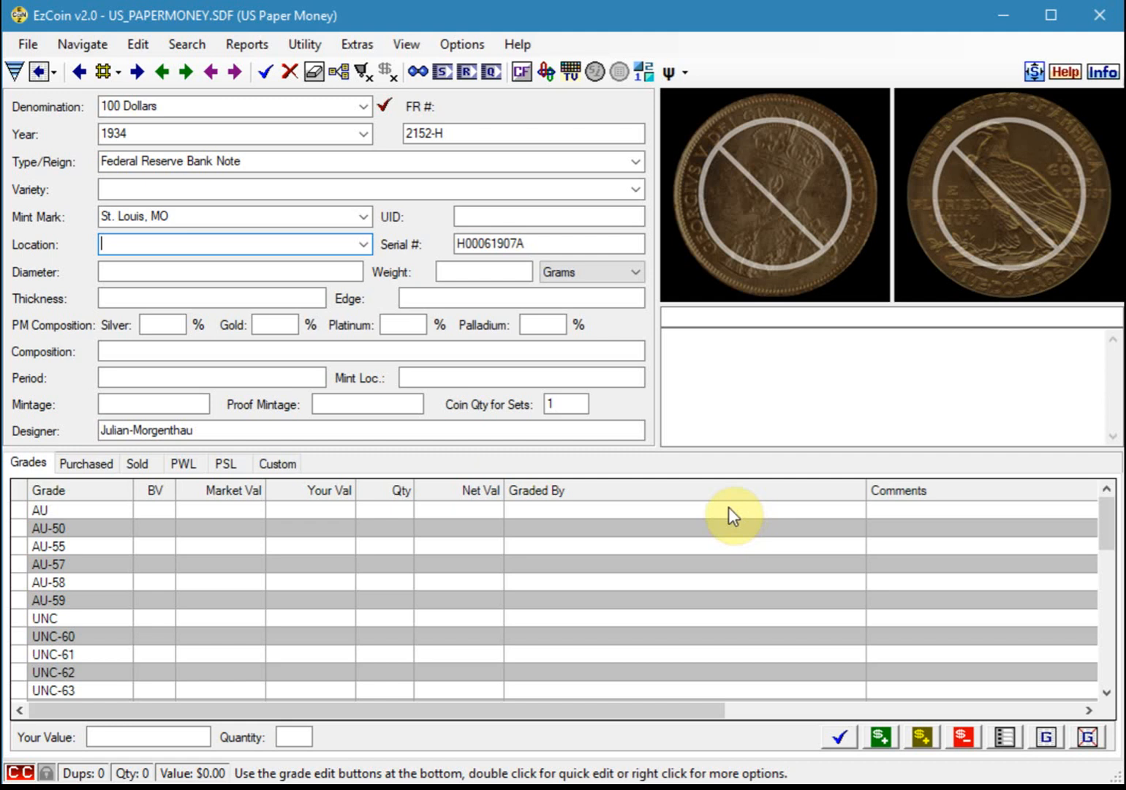
# Step: Set the market value of the note's VF grade to 150
pyautogui.click(306, 599)
pyautogui.scroll(-4, 307, 601)
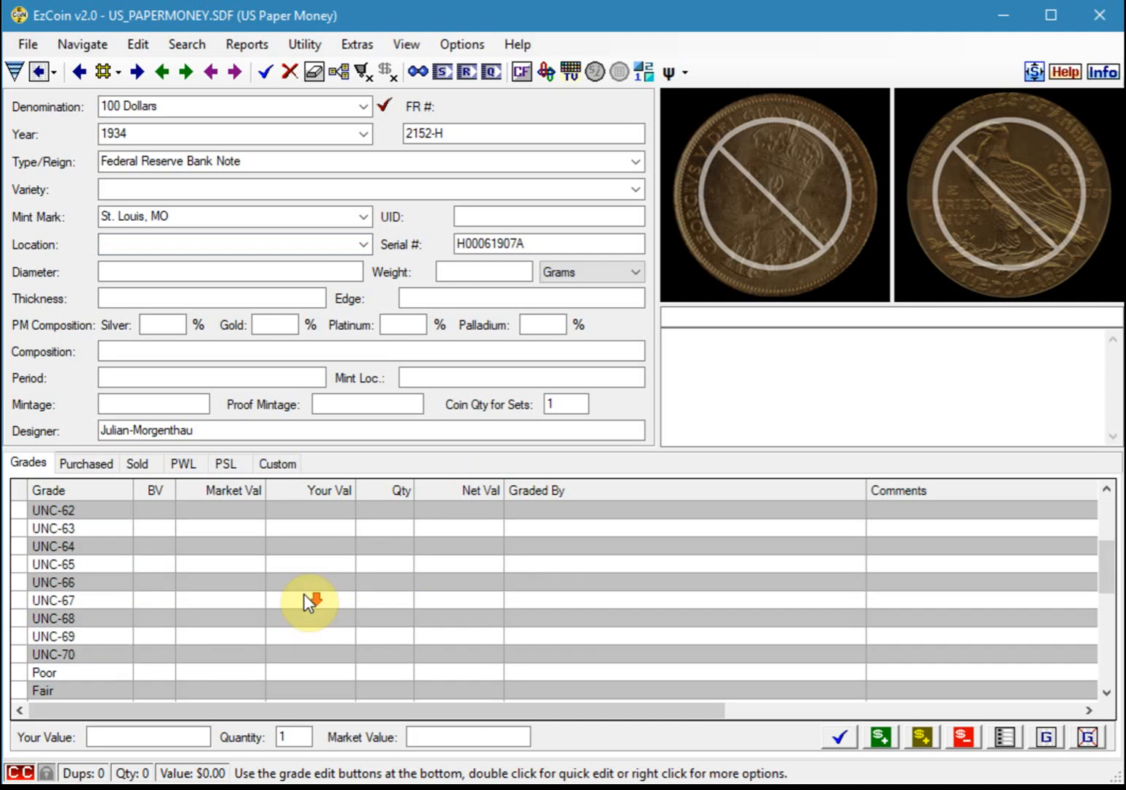
pyautogui.scroll(-2, 304, 601)
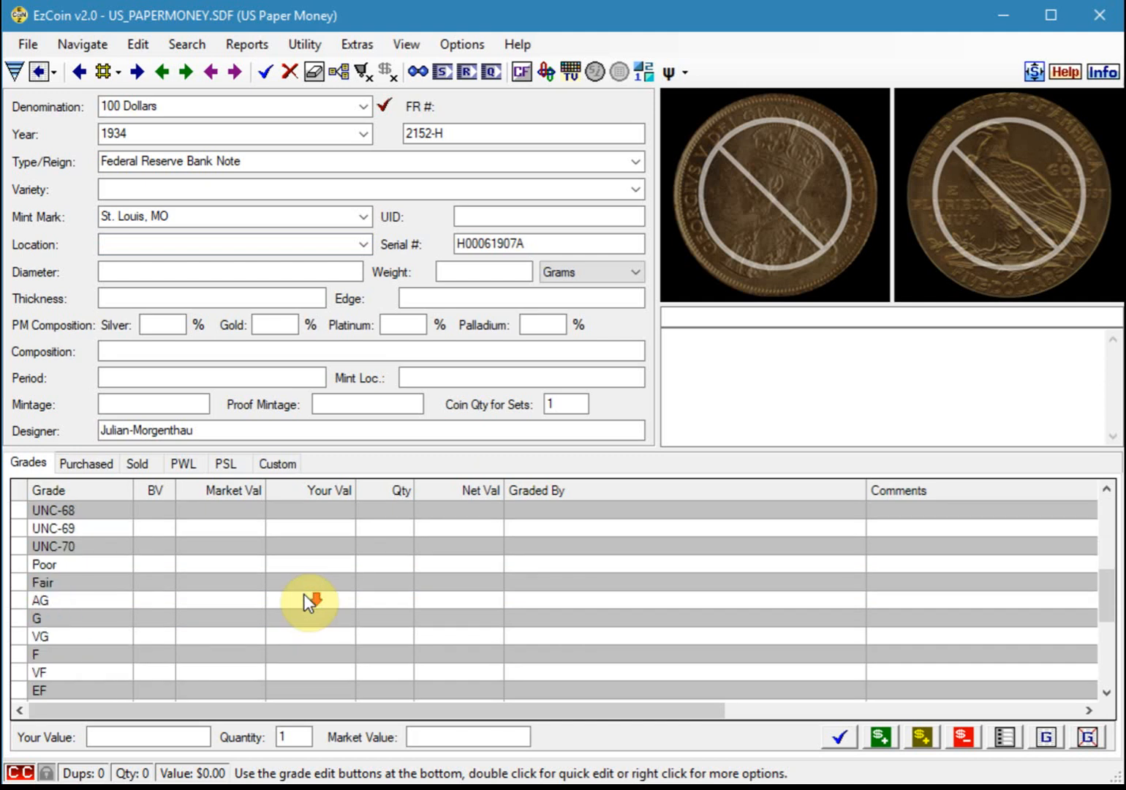
pyautogui.click(49, 672)
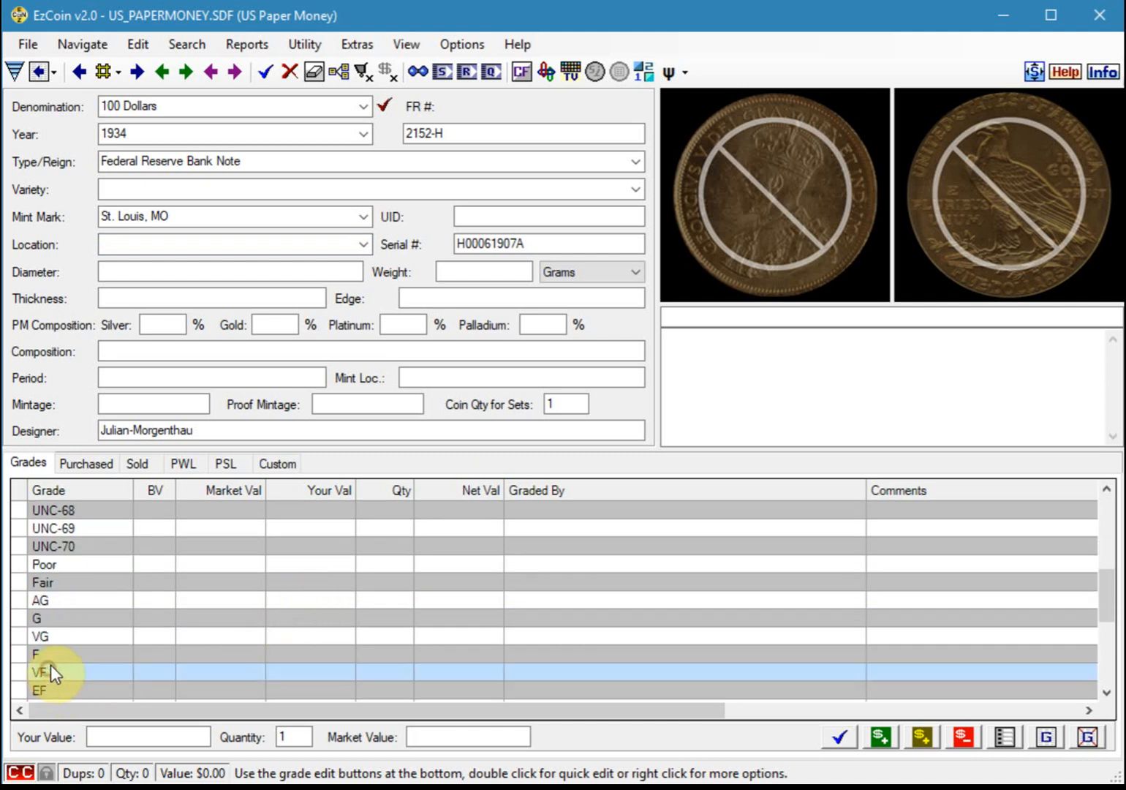
pyautogui.click(431, 737)
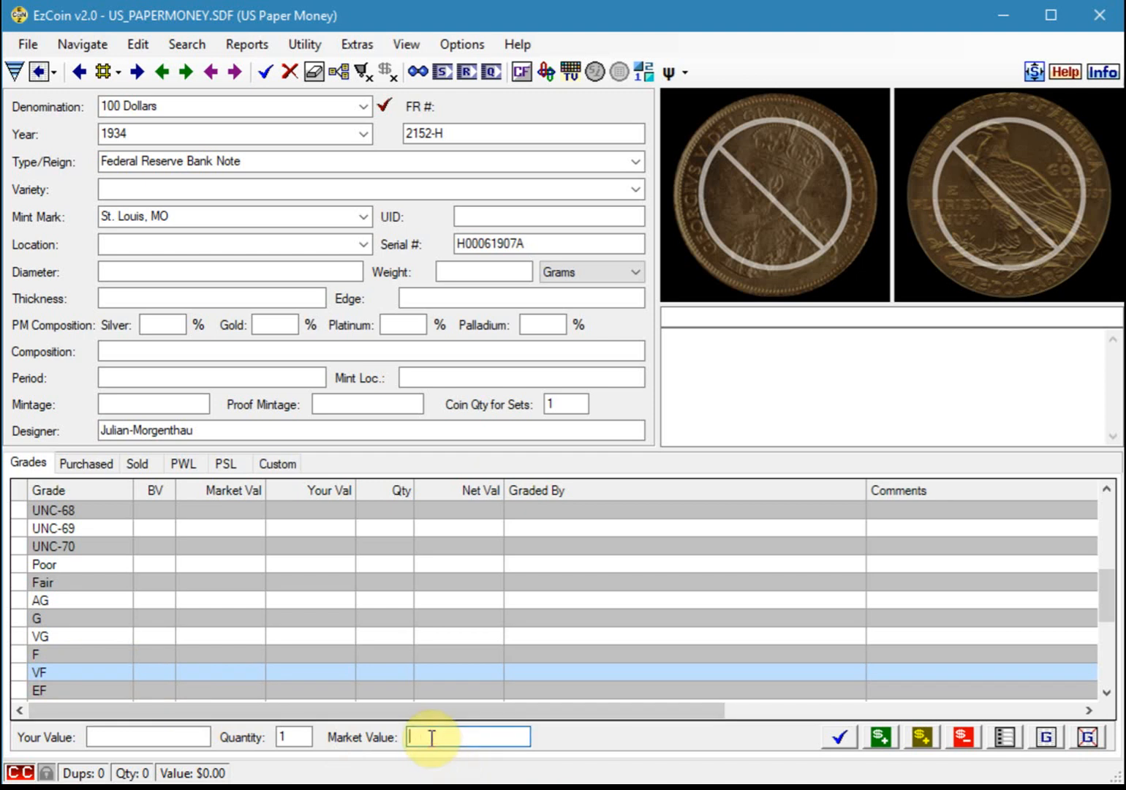
pyautogui.write('150')
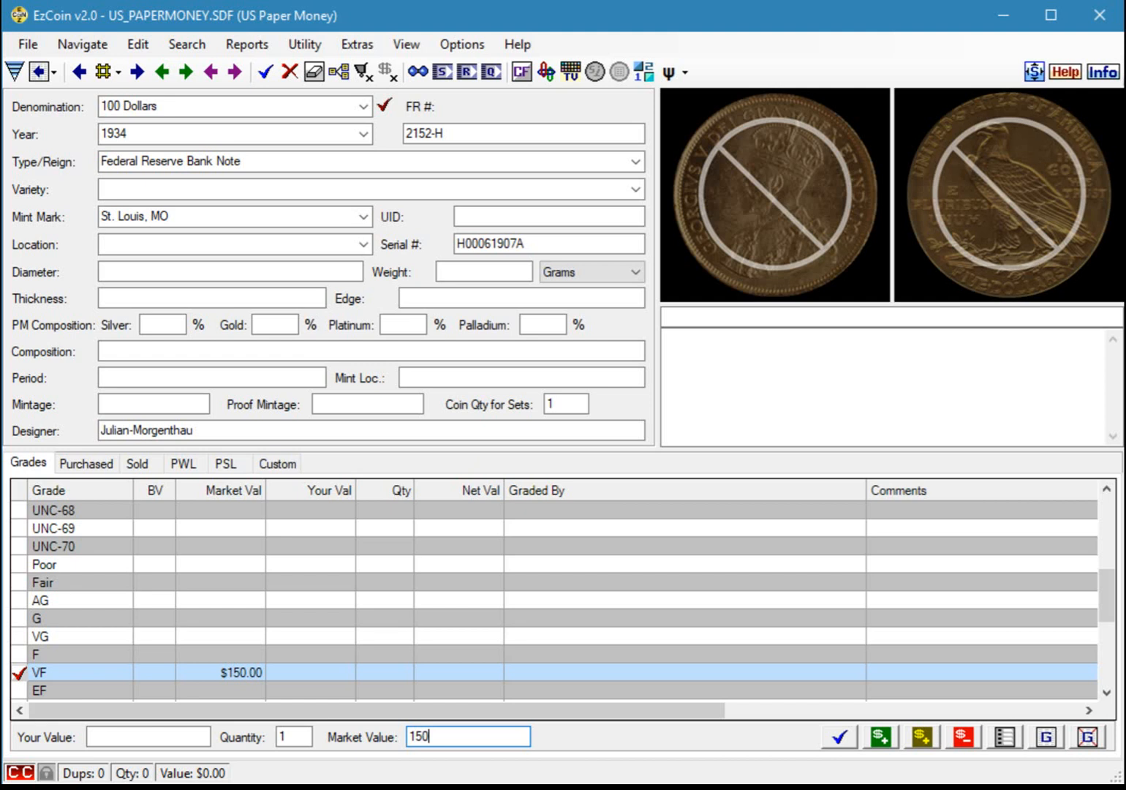
# Step: Edit the VF grade to a quantity of 1, graded by PMG, and accept the changes
pyautogui.rightClick(342, 681)
pyautogui.click(423, 650)
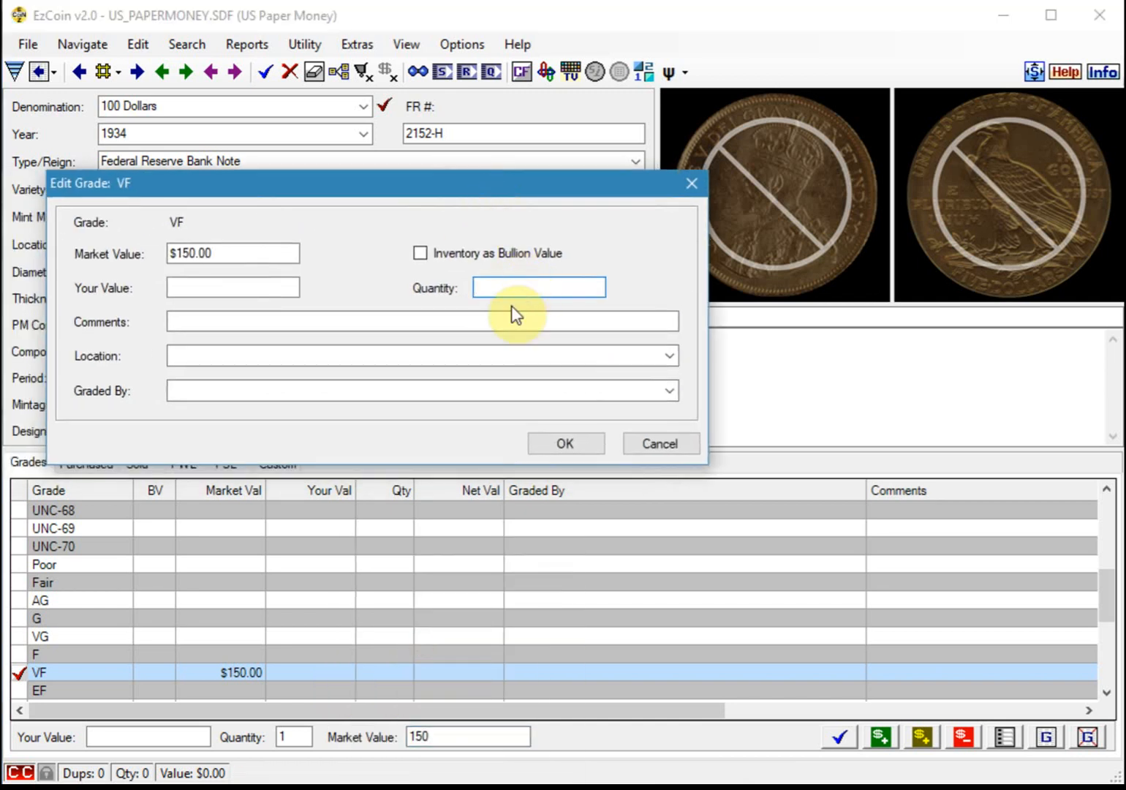
pyautogui.click(484, 284)
pyautogui.write('1')
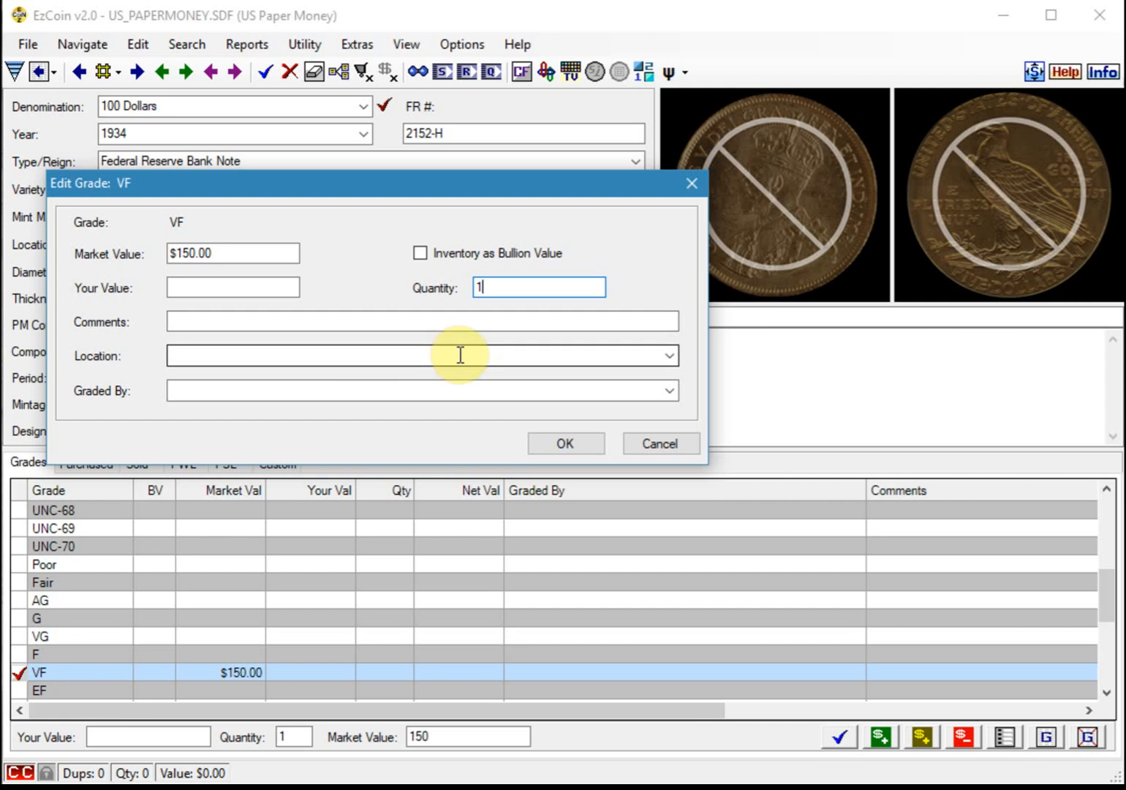
pyautogui.click(450, 391)
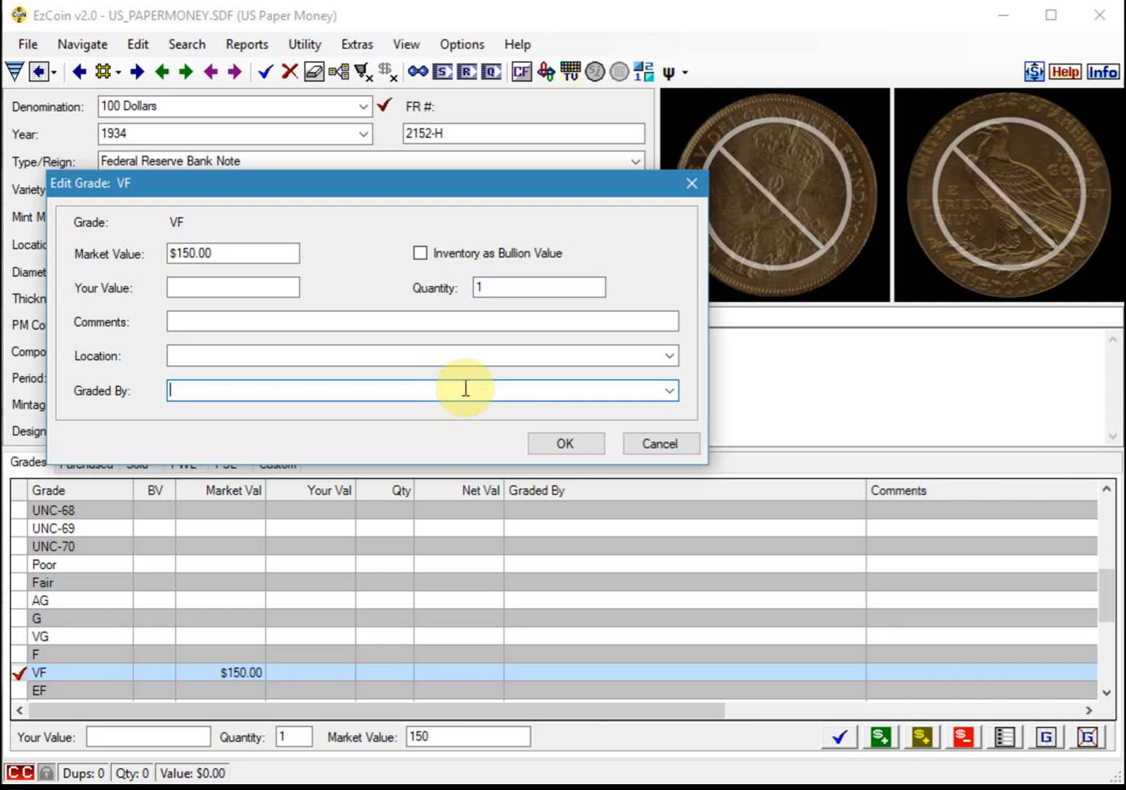
pyautogui.click(674, 393)
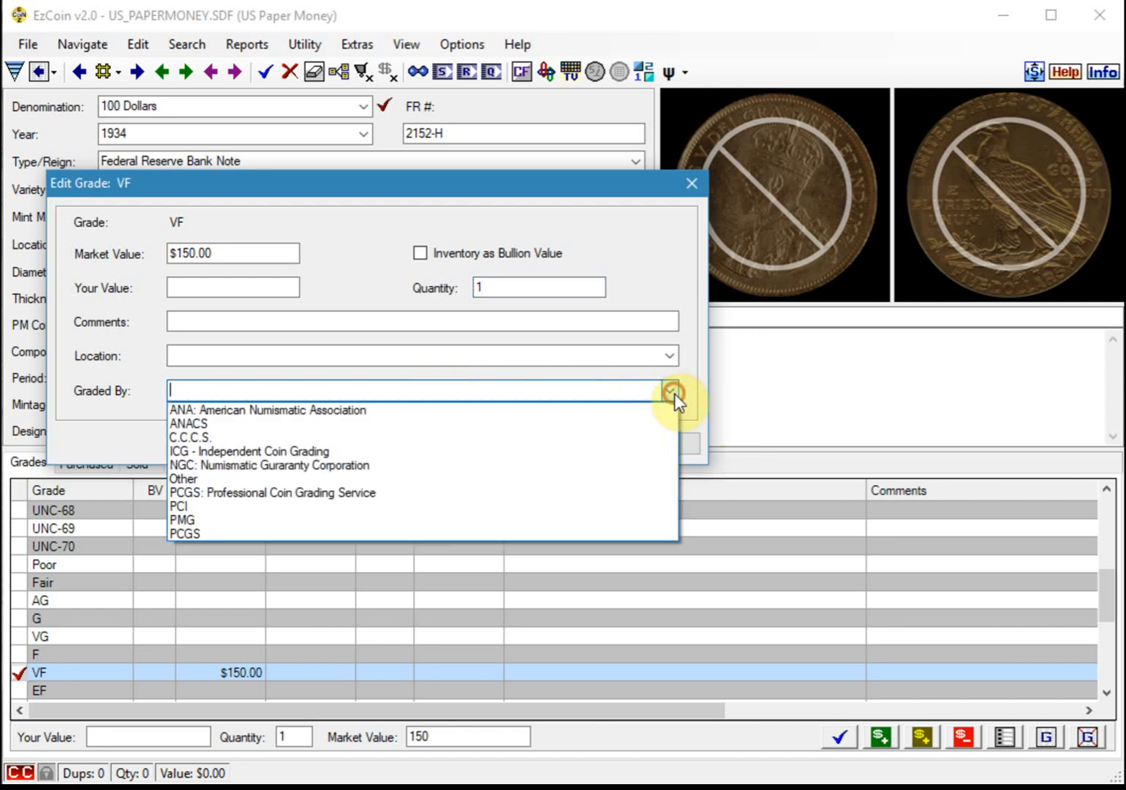
pyautogui.click(194, 520)
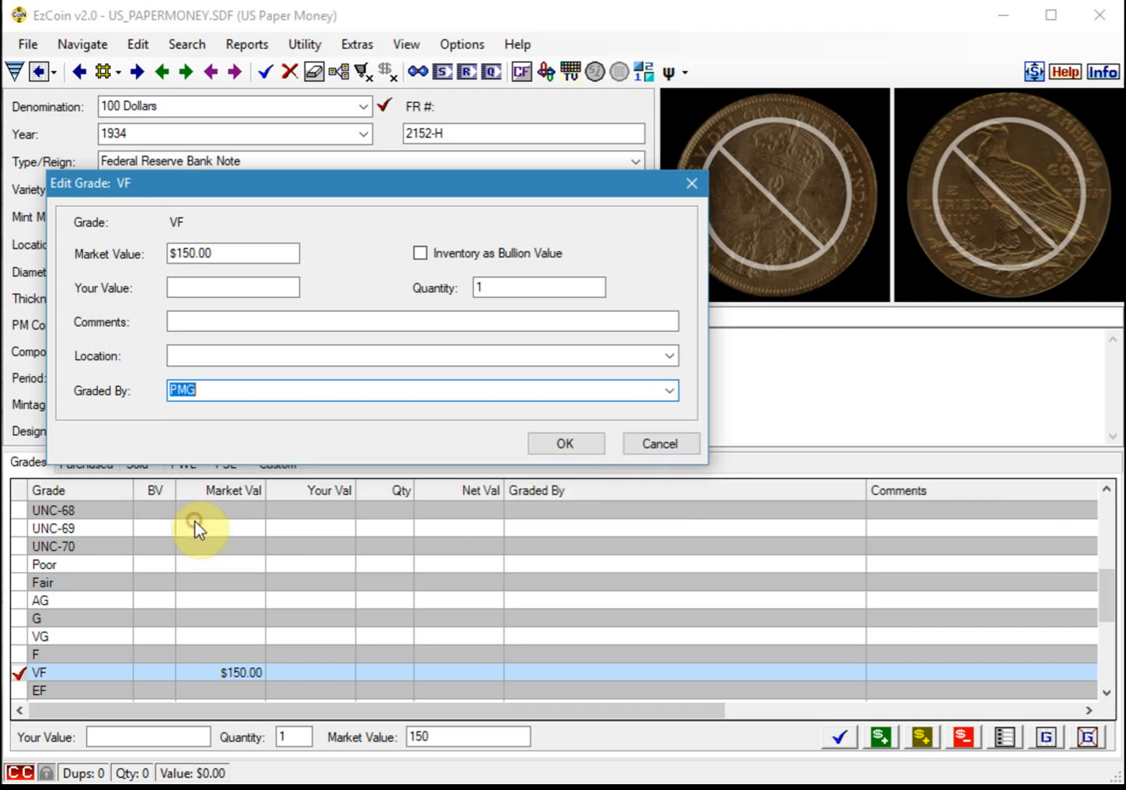
pyautogui.click(574, 442)
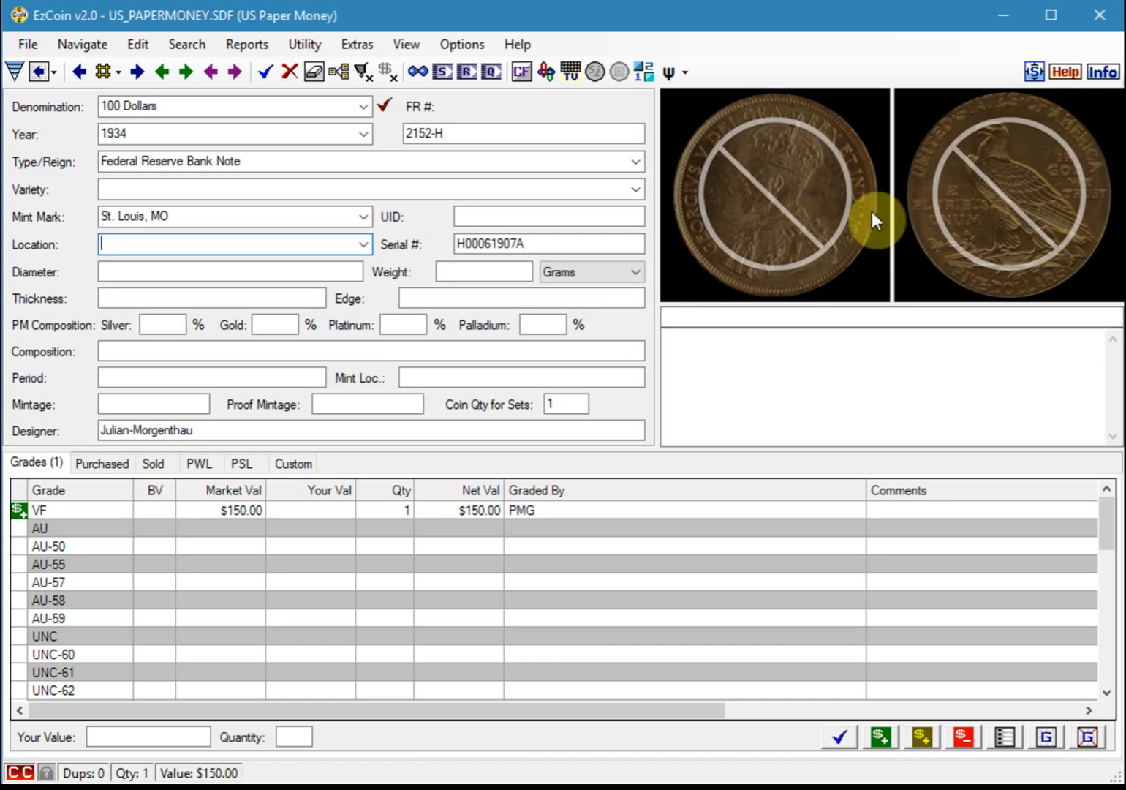
# Step: Open the note's image links, copy the whole front scan Scan_1_c1 from EzImage, and paste it as your obverse image in EzCoin
pyautogui.doubleClick(789, 186)
pyautogui.moveTo(81, 102); pyautogui.dragTo(448, 90)
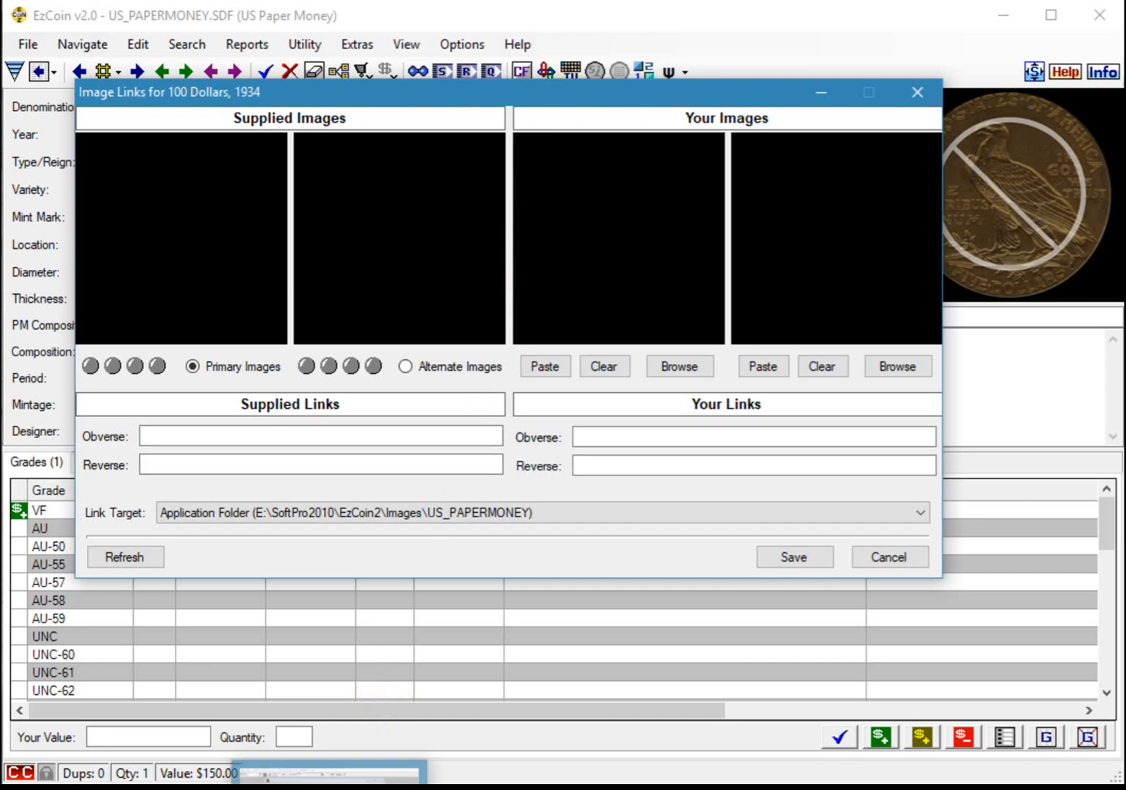
pyautogui.click(333, 787)
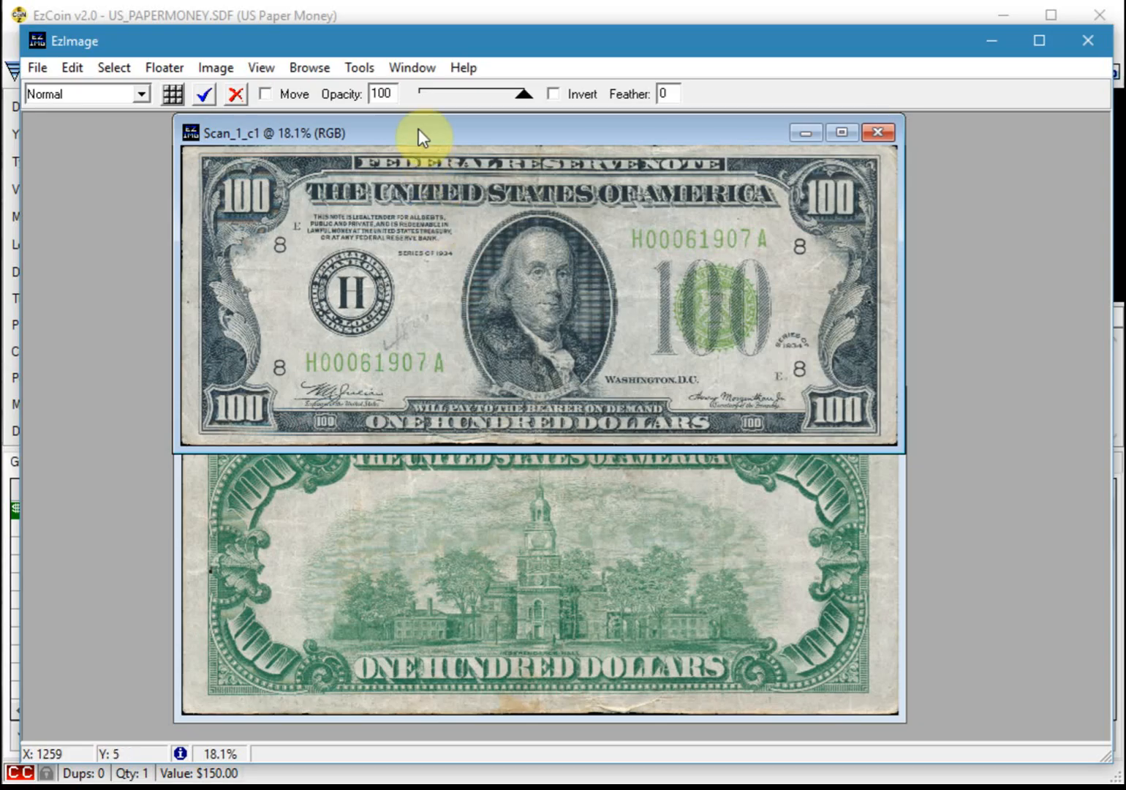
pyautogui.hotkey('ctrl', 'a')
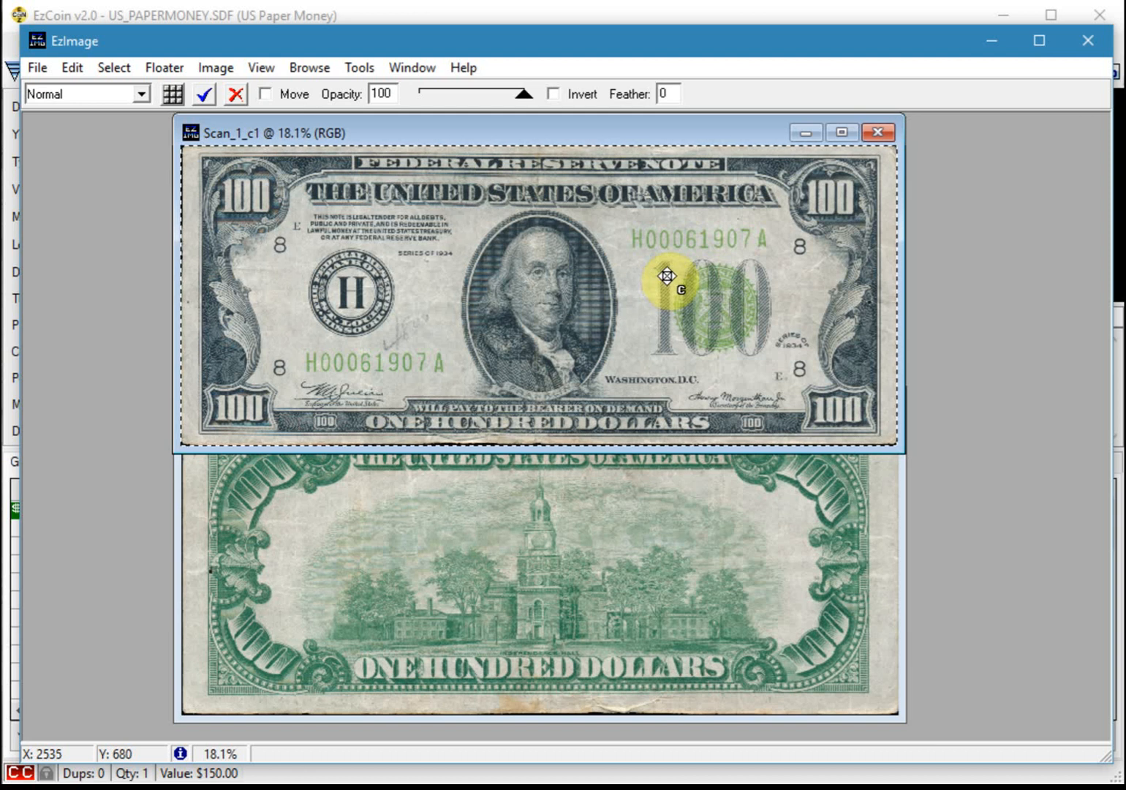
pyautogui.click(573, 8)
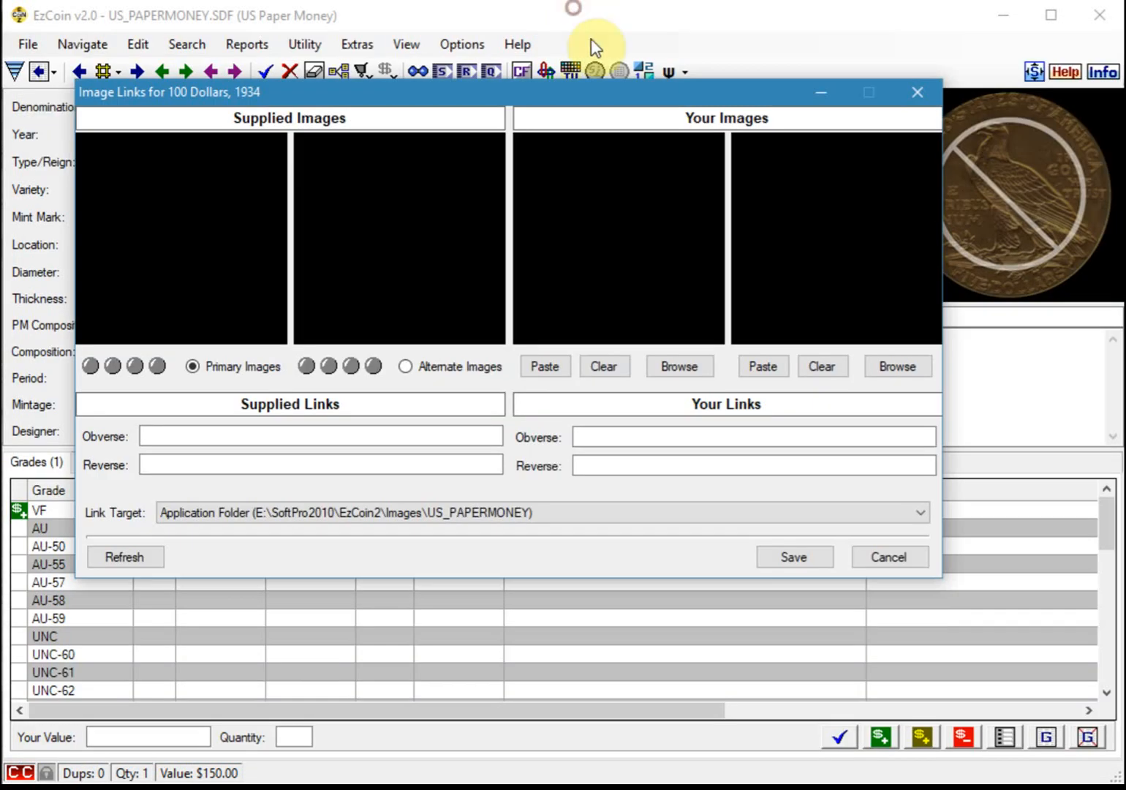
pyautogui.click(547, 367)
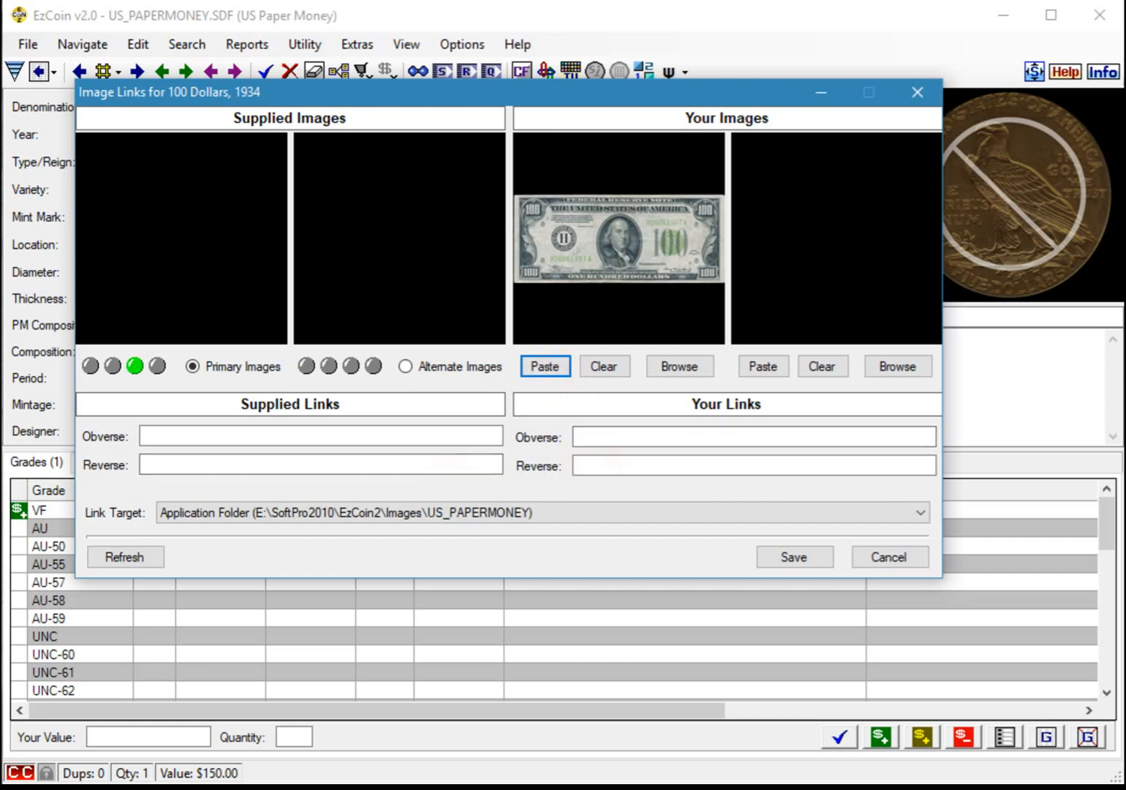
# Step: Name your obverse image link 100d-1934-FRBN-O
pyautogui.hotkey('alt', 'Tab')
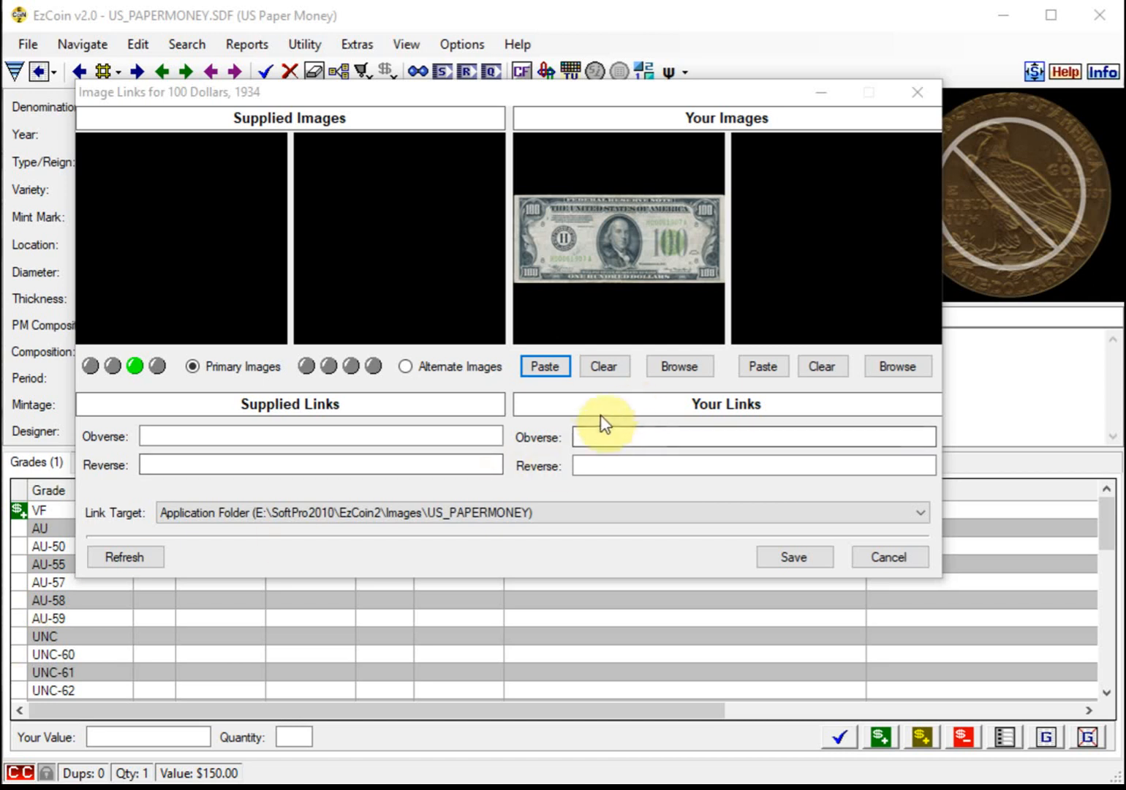
pyautogui.click(585, 436)
pyautogui.write('100d-1934-FRBN-O')
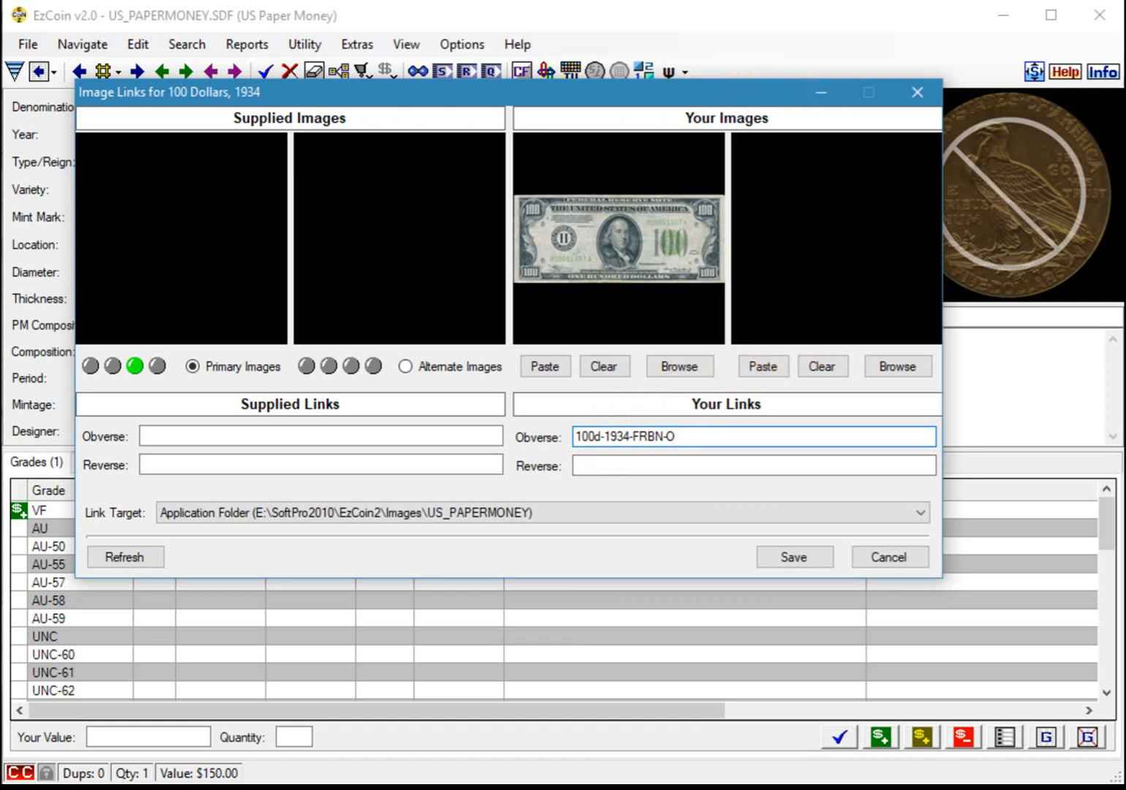
# Step: Copy the whole back scan Scan_2_c1 from EzImage and paste it as your reverse image in EzCoin
pyautogui.hotkey('alt', 'Tab')
pyautogui.click(329, 782)
pyautogui.click(397, 626)
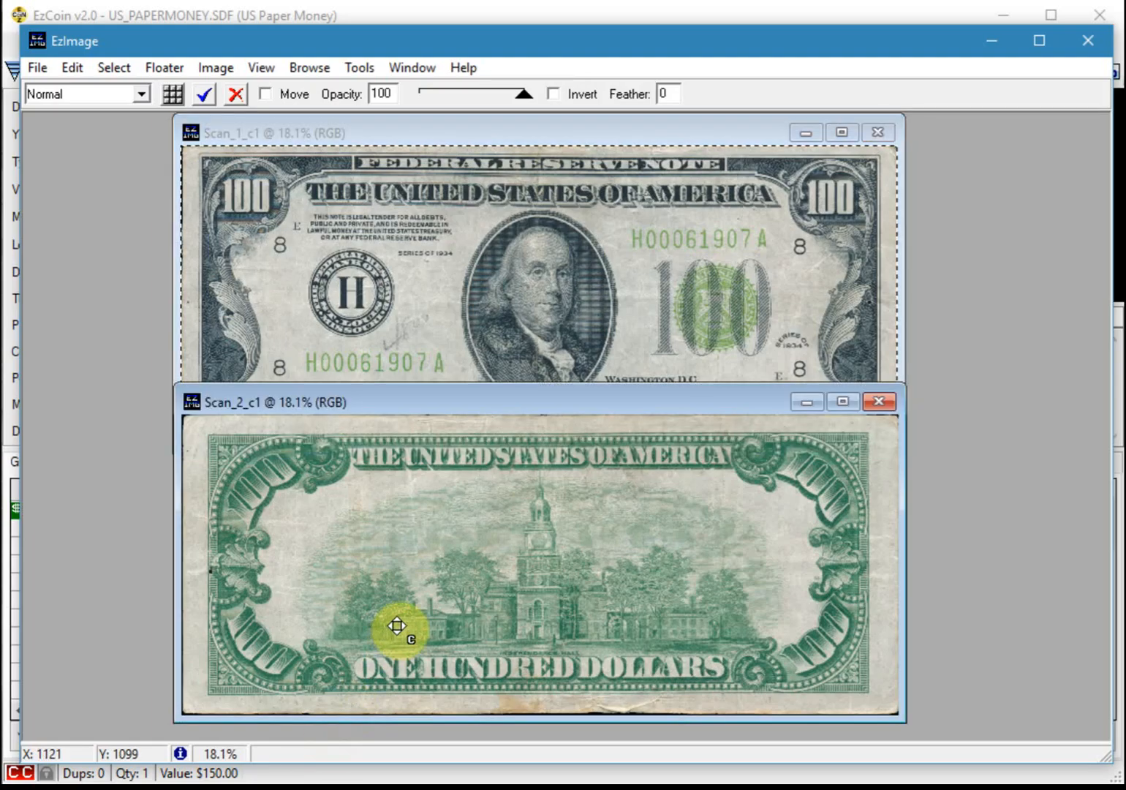
pyautogui.hotkey('ctrl', 'a')
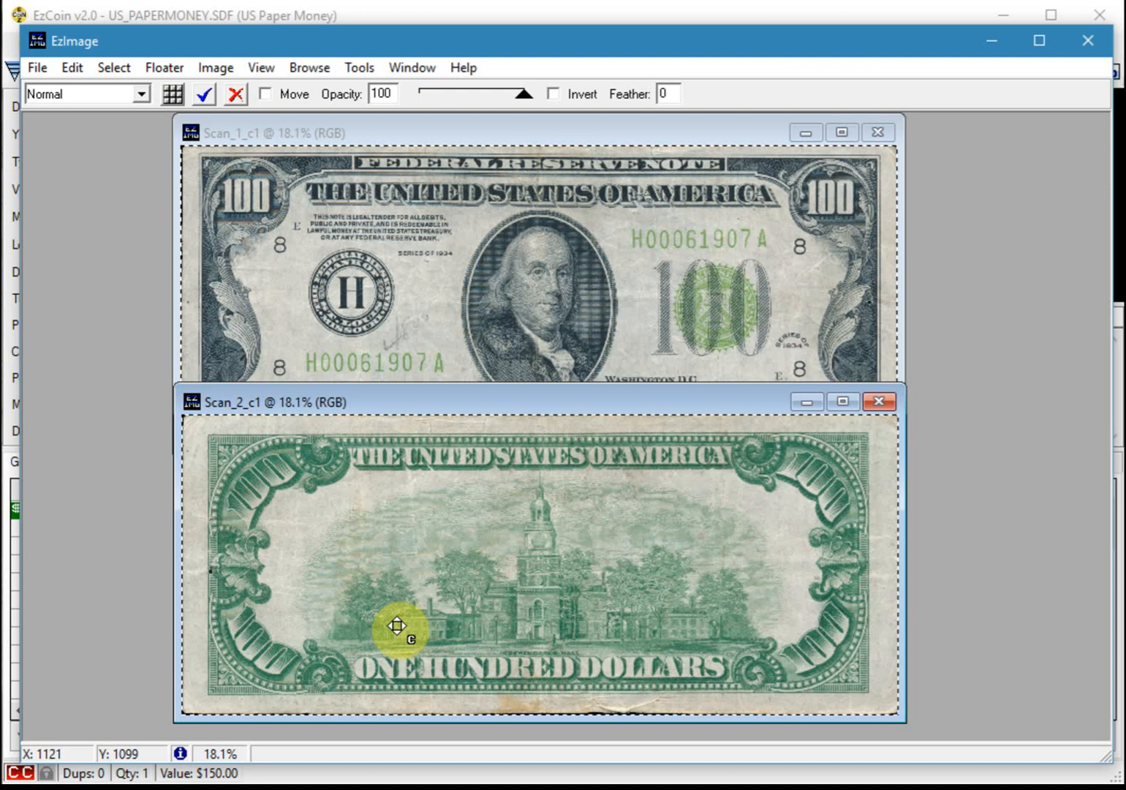
pyautogui.hotkey('alt', 'Tab')
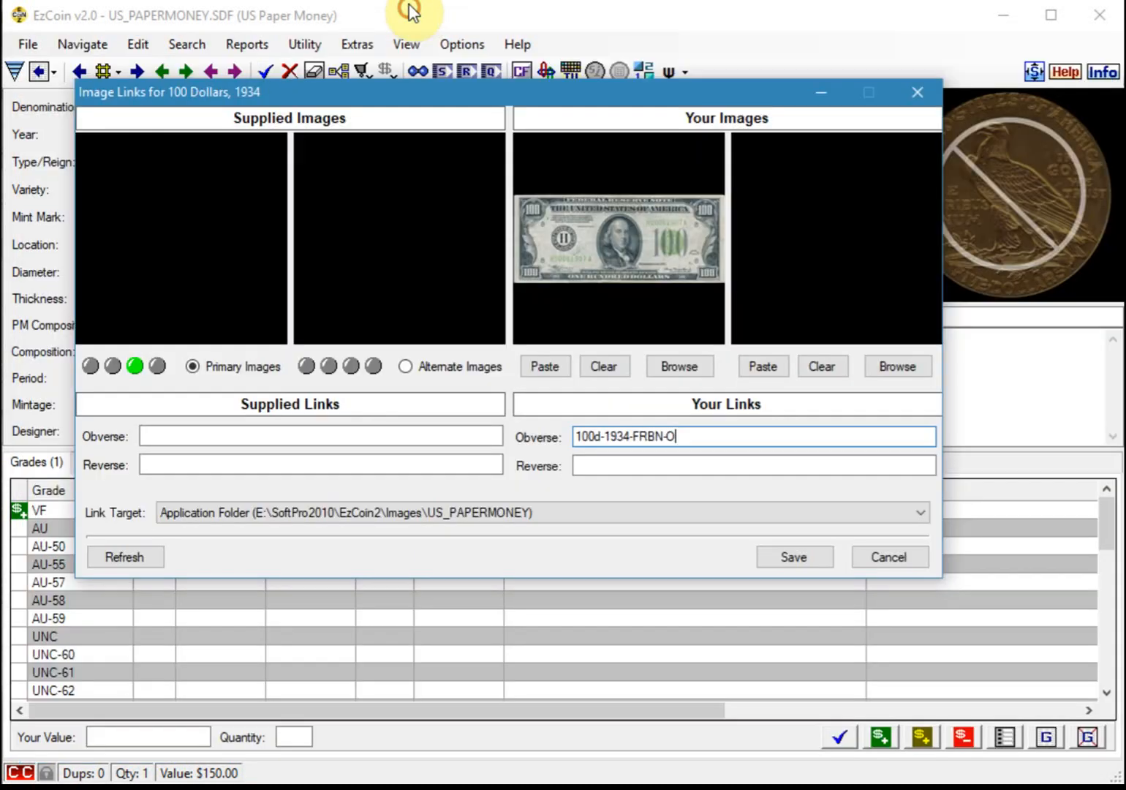
pyautogui.click(763, 366)
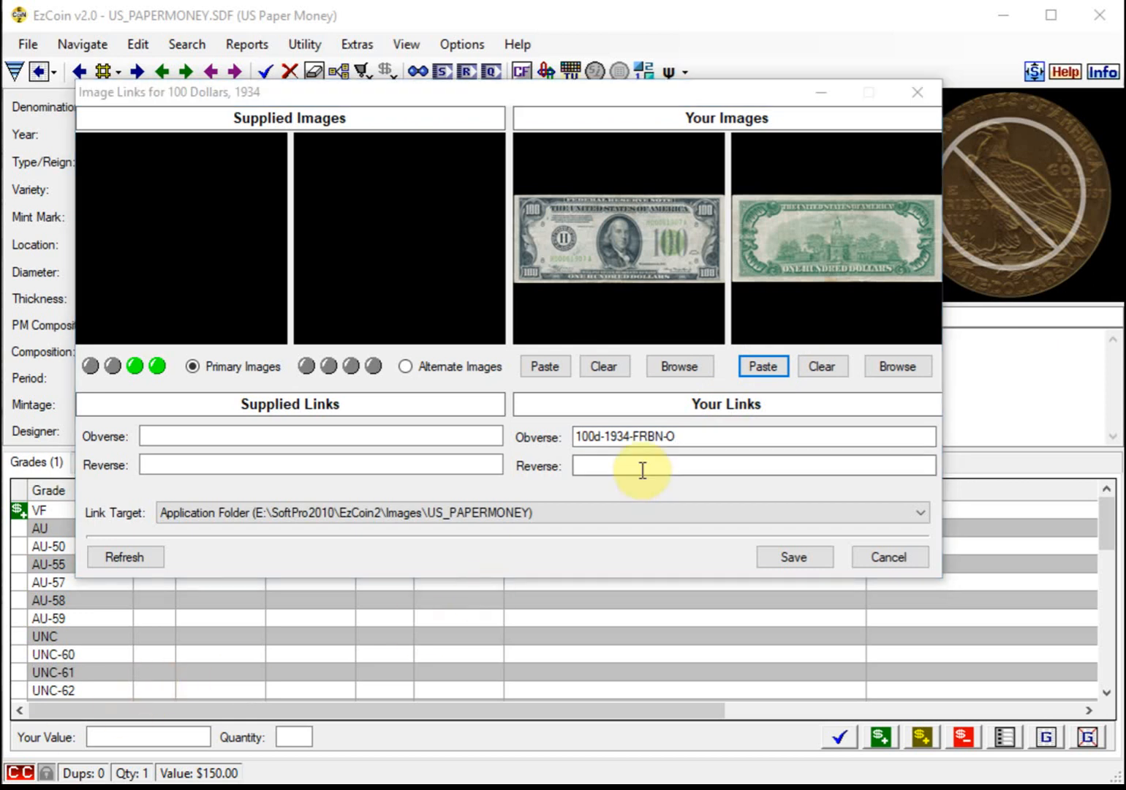
# Step: Name your reverse image link 100d-1934-FRBN-R and save the note's image links
pyautogui.click(641, 465)
pyautogui.write('100d-1934-FRBN-R')
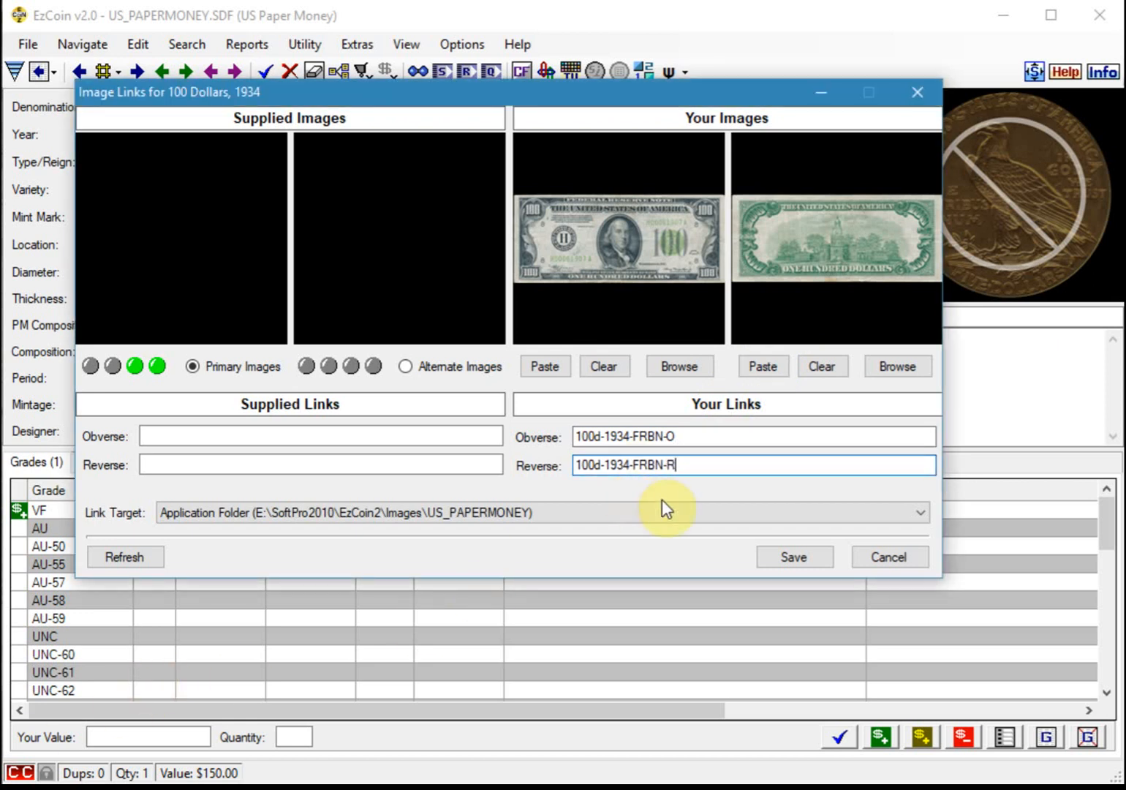
pyautogui.click(806, 559)
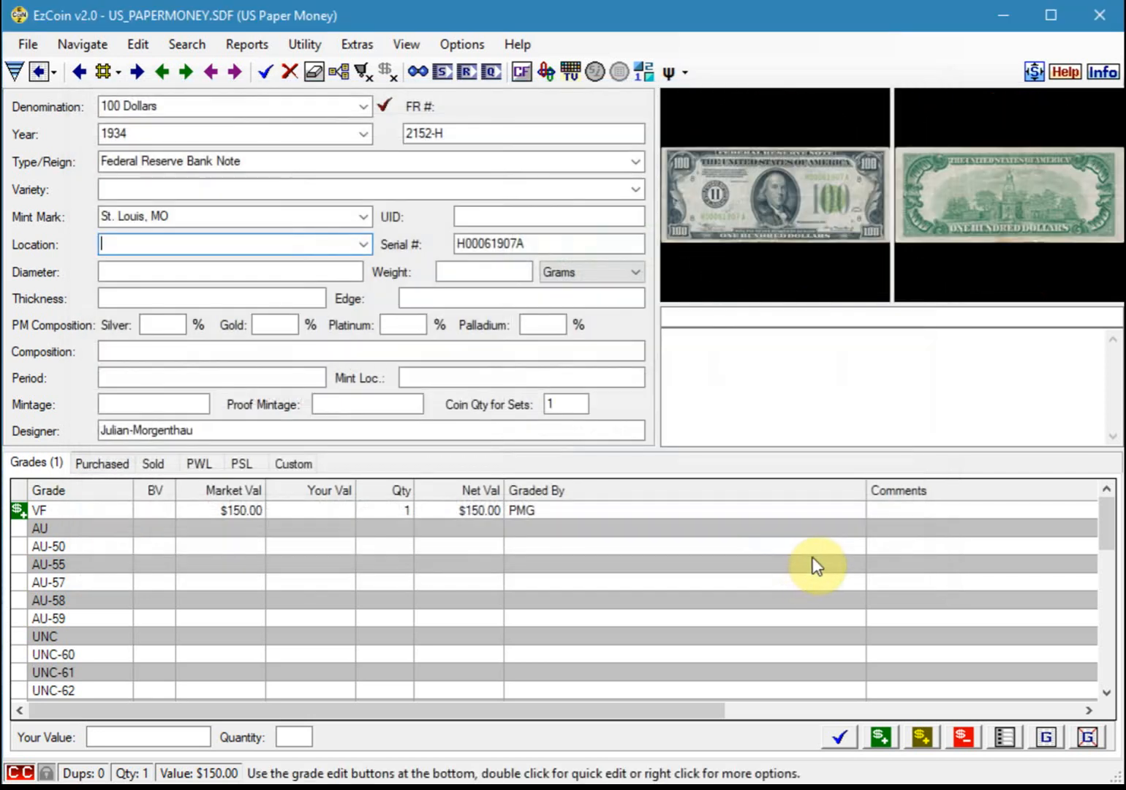
pyautogui.click(843, 741)
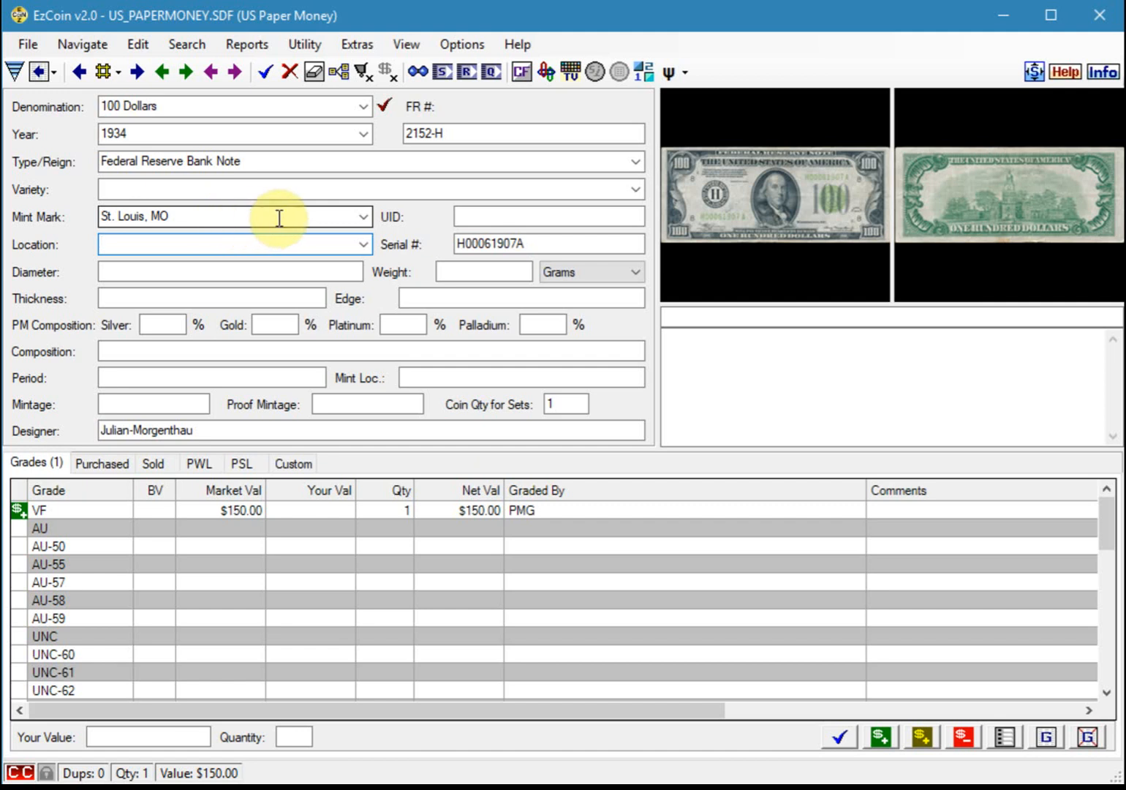
# Step: Run the Quick Stats 1 report on all inventoried data and show the matches in the spreadsheet viewer
pyautogui.click(492, 74)
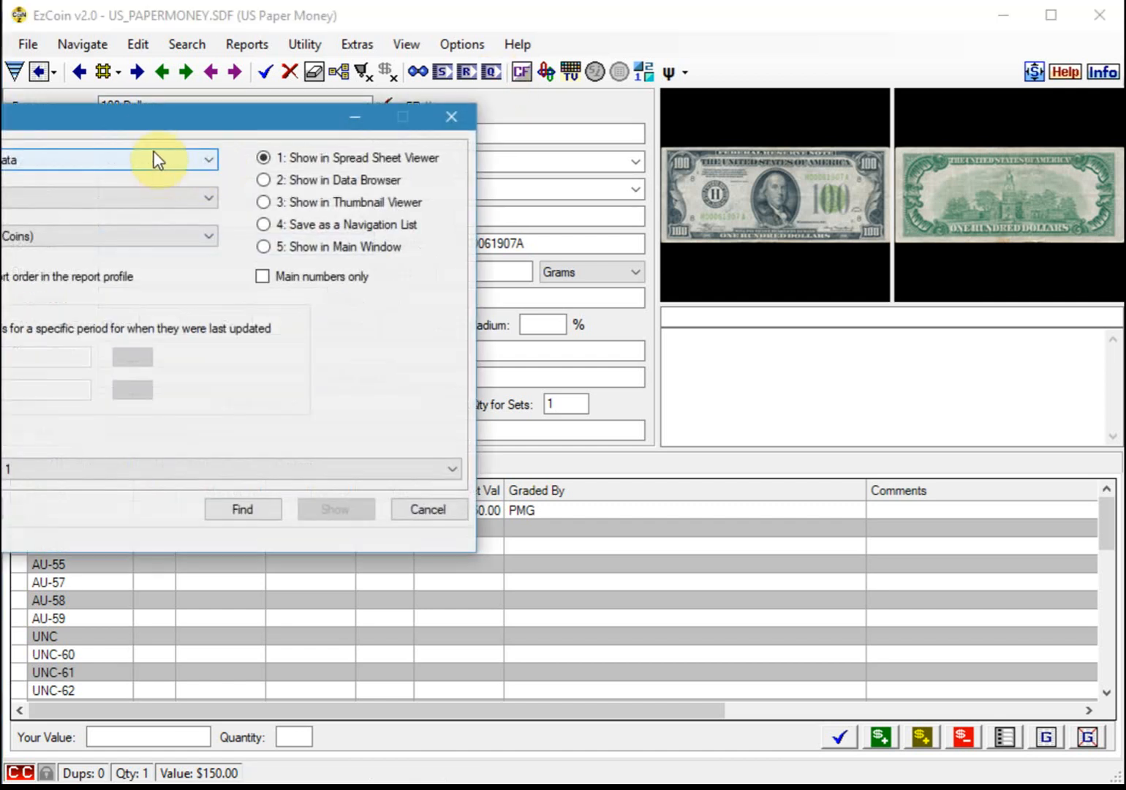
pyautogui.moveTo(152, 113); pyautogui.dragTo(413, 119)
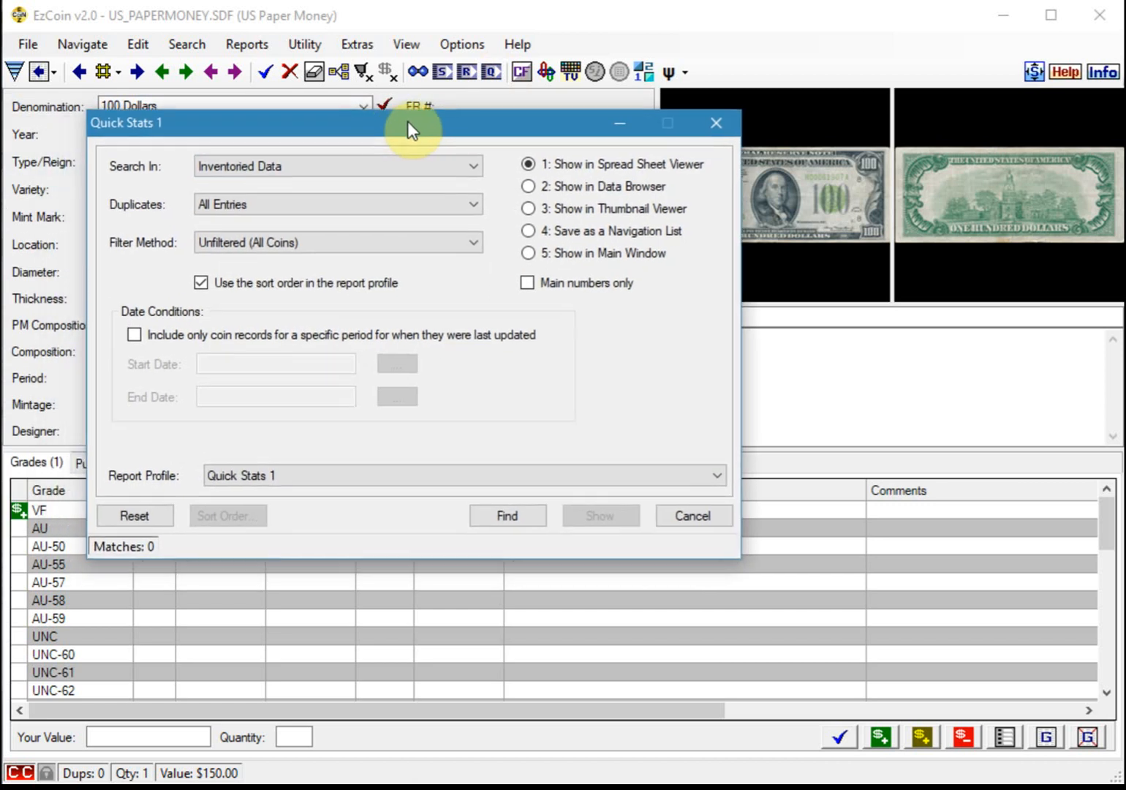
pyautogui.click(518, 515)
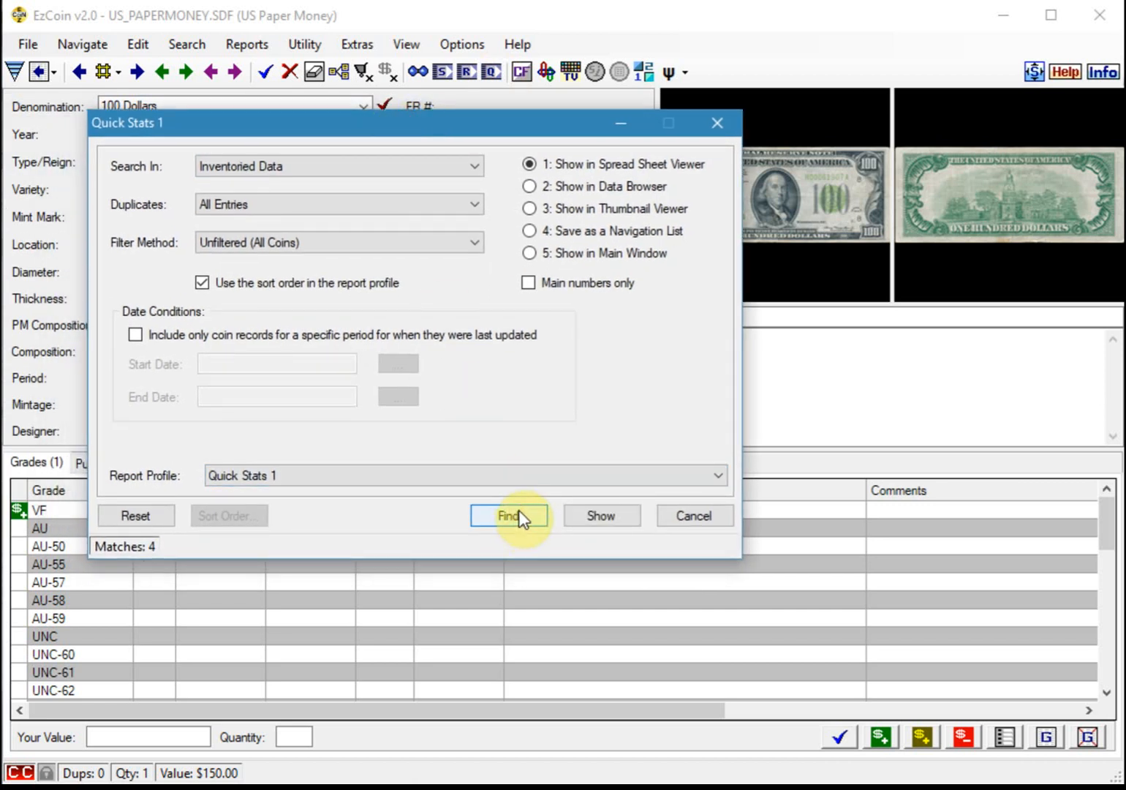
pyautogui.click(623, 517)
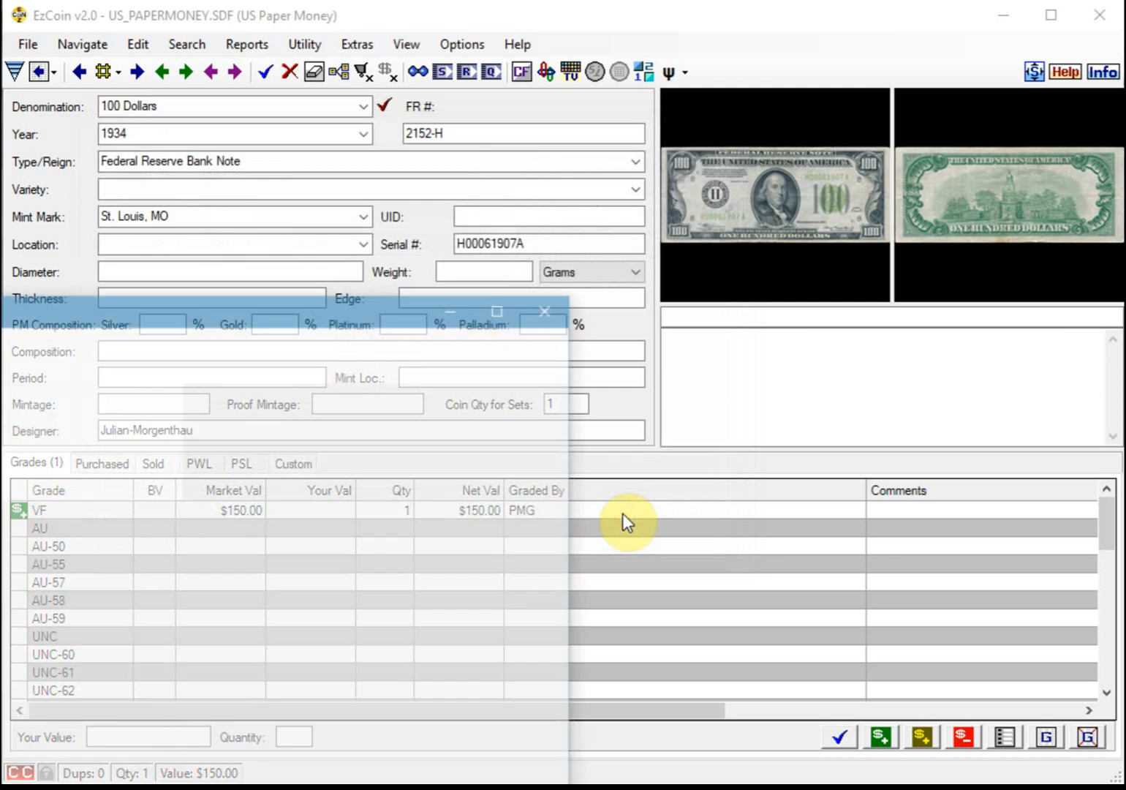
pyautogui.moveTo(95, 316); pyautogui.dragTo(669, 131)
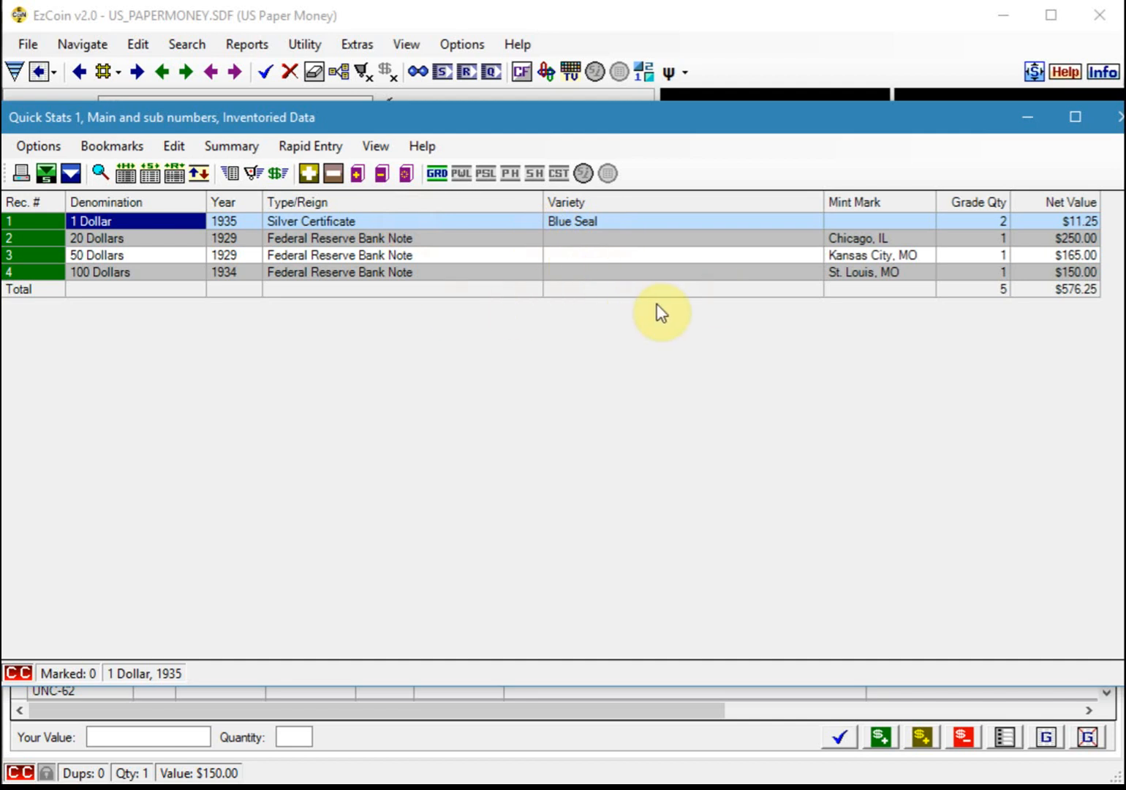
# Step: Close the Quick Stats report and open the inventoried grades and values search
pyautogui.click(1116, 119)
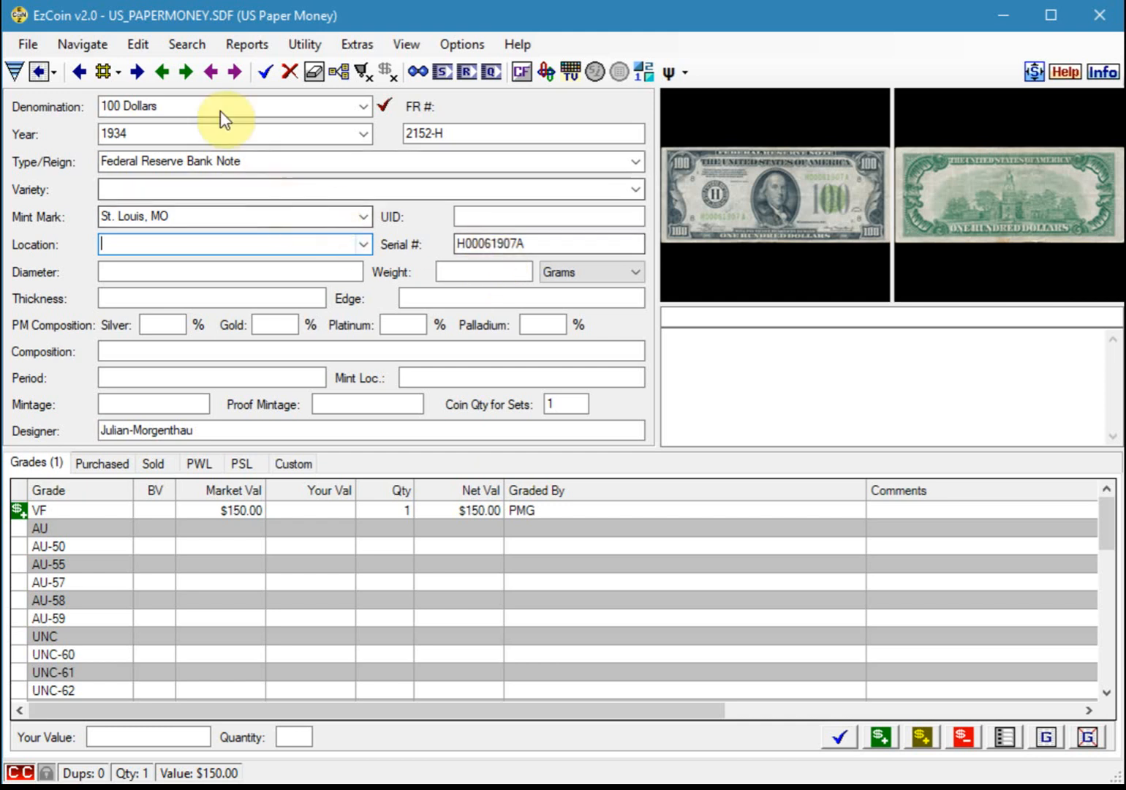
pyautogui.click(187, 47)
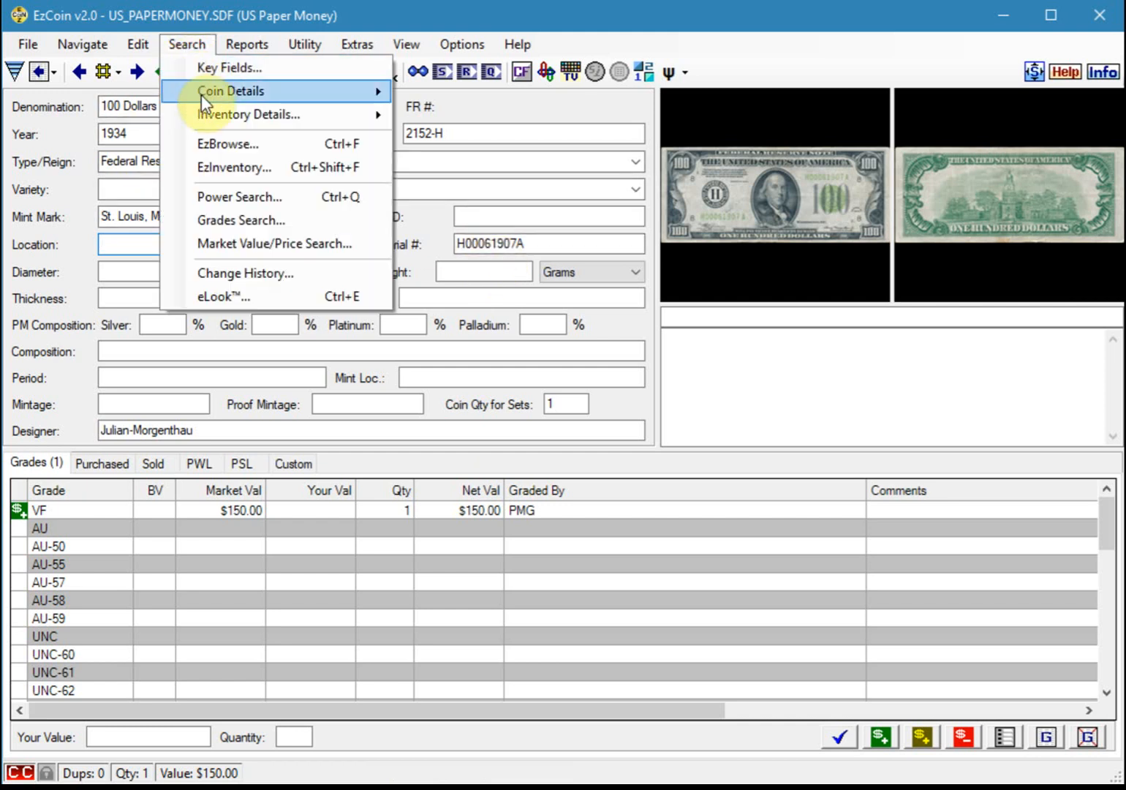
pyautogui.click(233, 222)
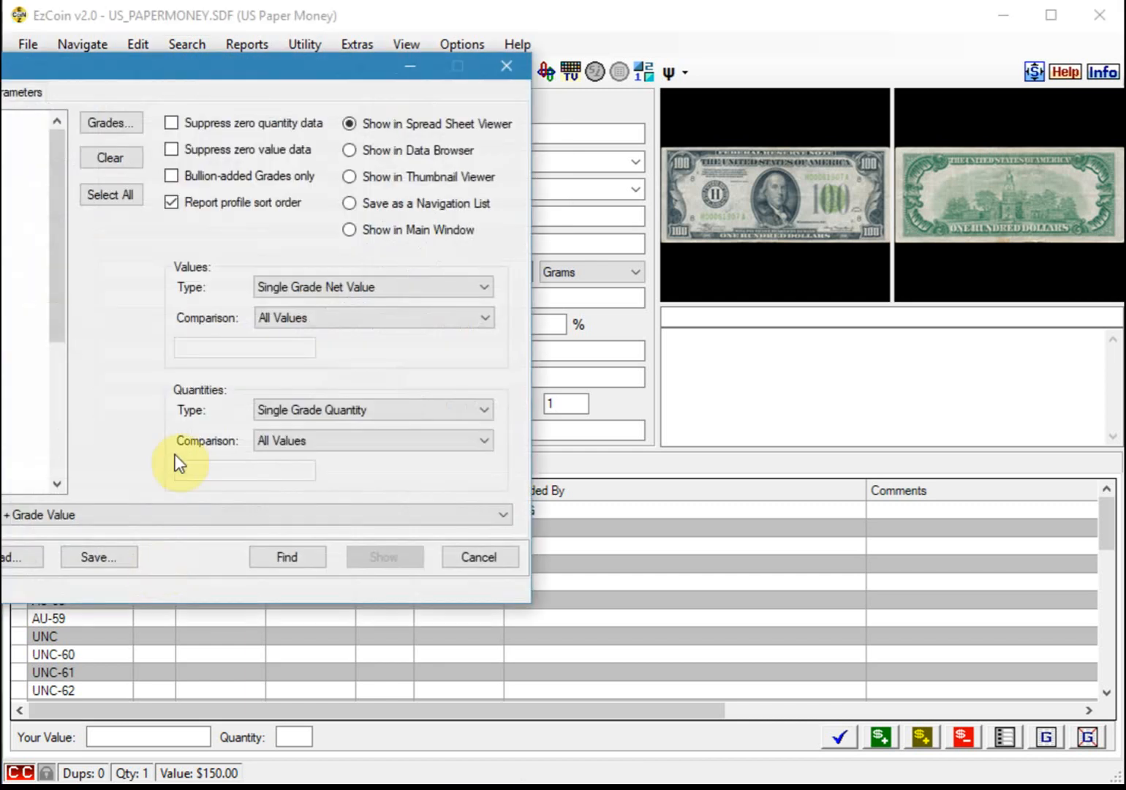
pyautogui.moveTo(132, 77); pyautogui.dragTo(483, 117)
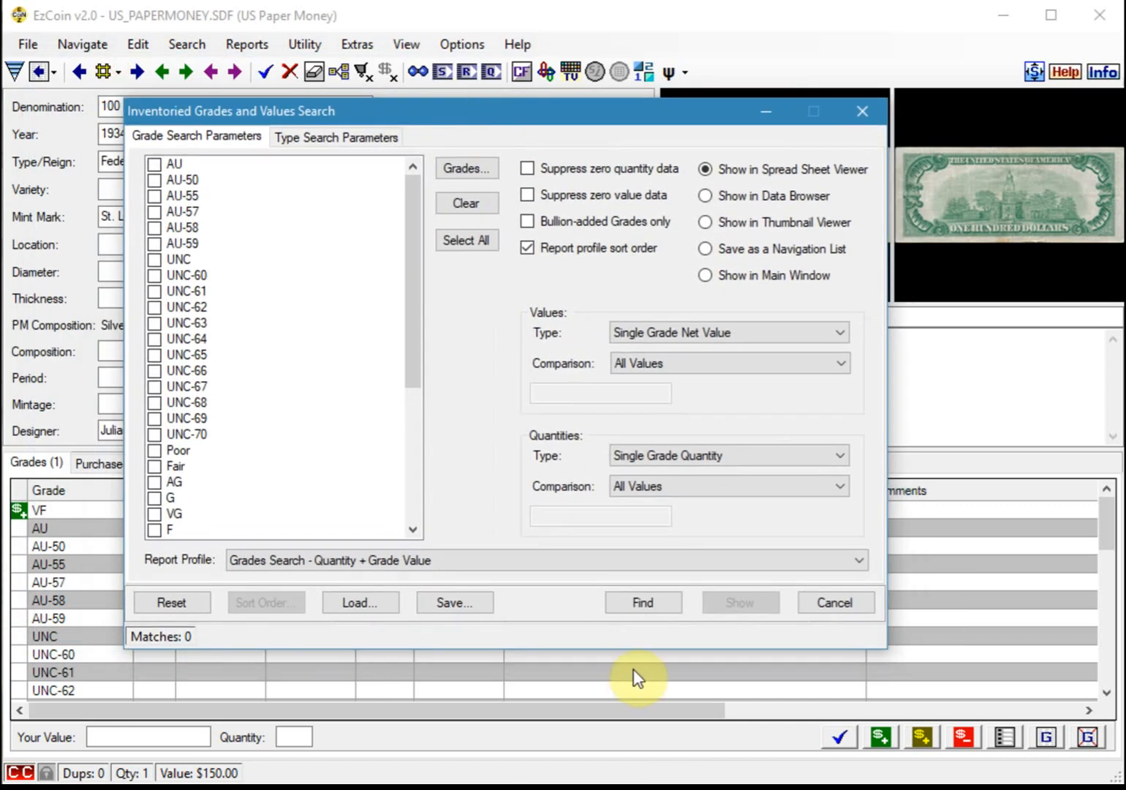
pyautogui.click(637, 602)
pyautogui.click(159, 424)
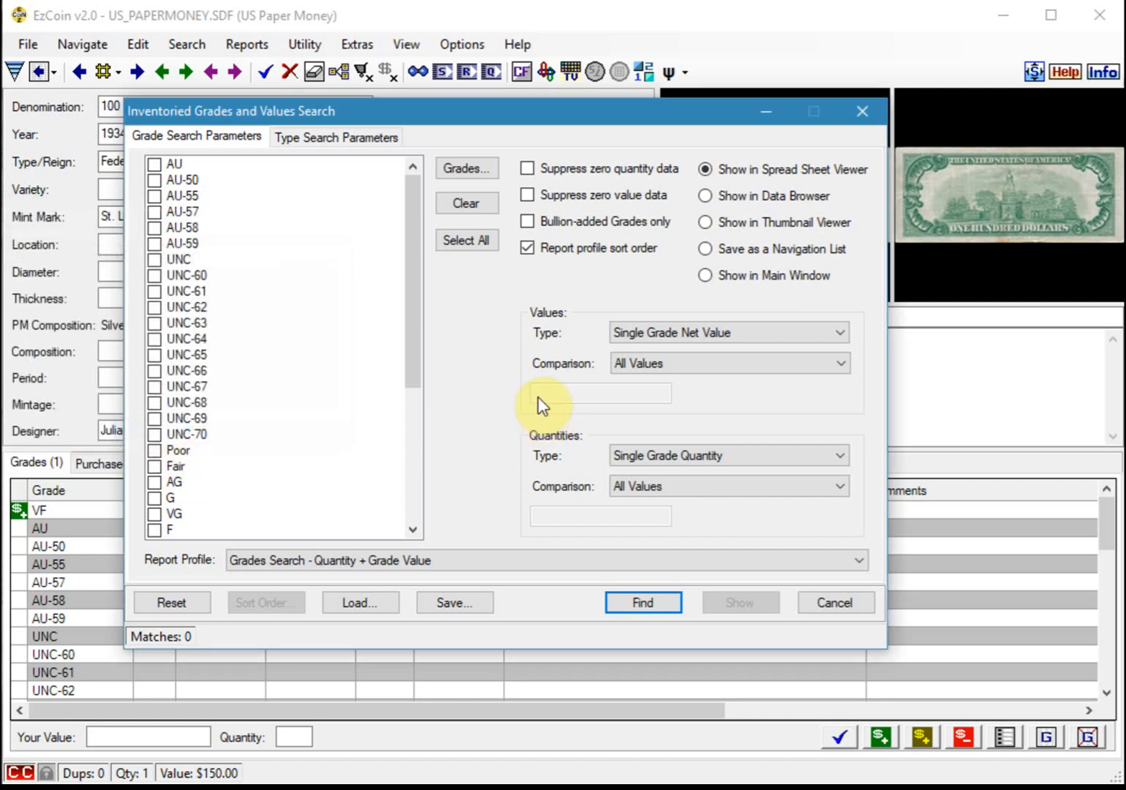
# Step: Keep the full grade list with No Group Profile and include every grade in the search
pyautogui.click(475, 168)
pyautogui.moveTo(211, 130); pyautogui.dragTo(526, 117)
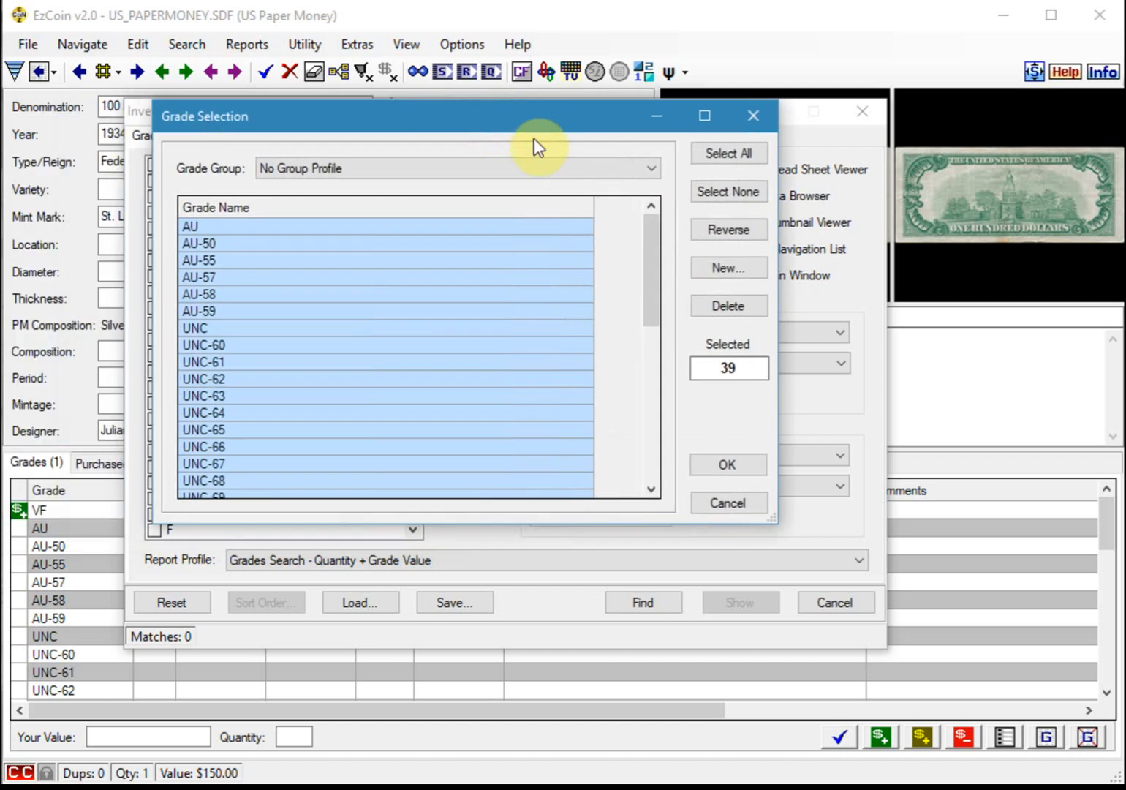
pyautogui.click(728, 463)
pyautogui.click(467, 241)
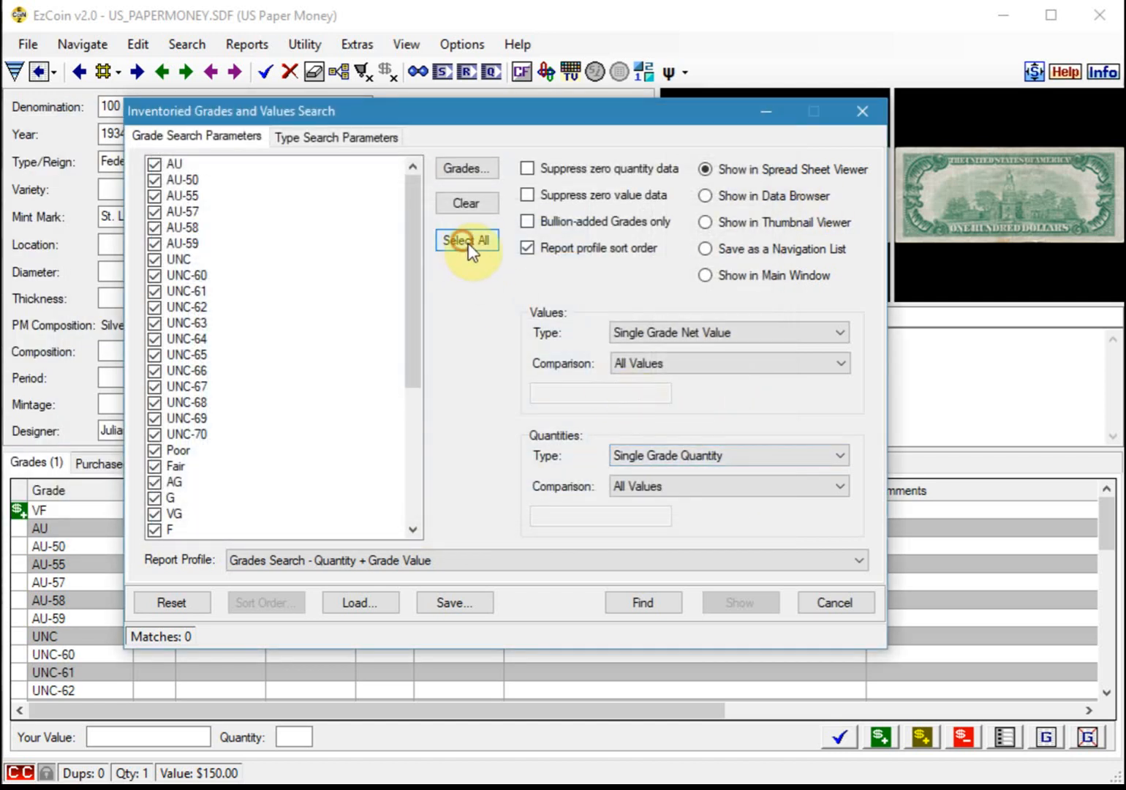
# Step: Run the grades search with the Quantity + Grade Value profile, view the matches in the spreadsheet viewer, and close the report
pyautogui.click(646, 602)
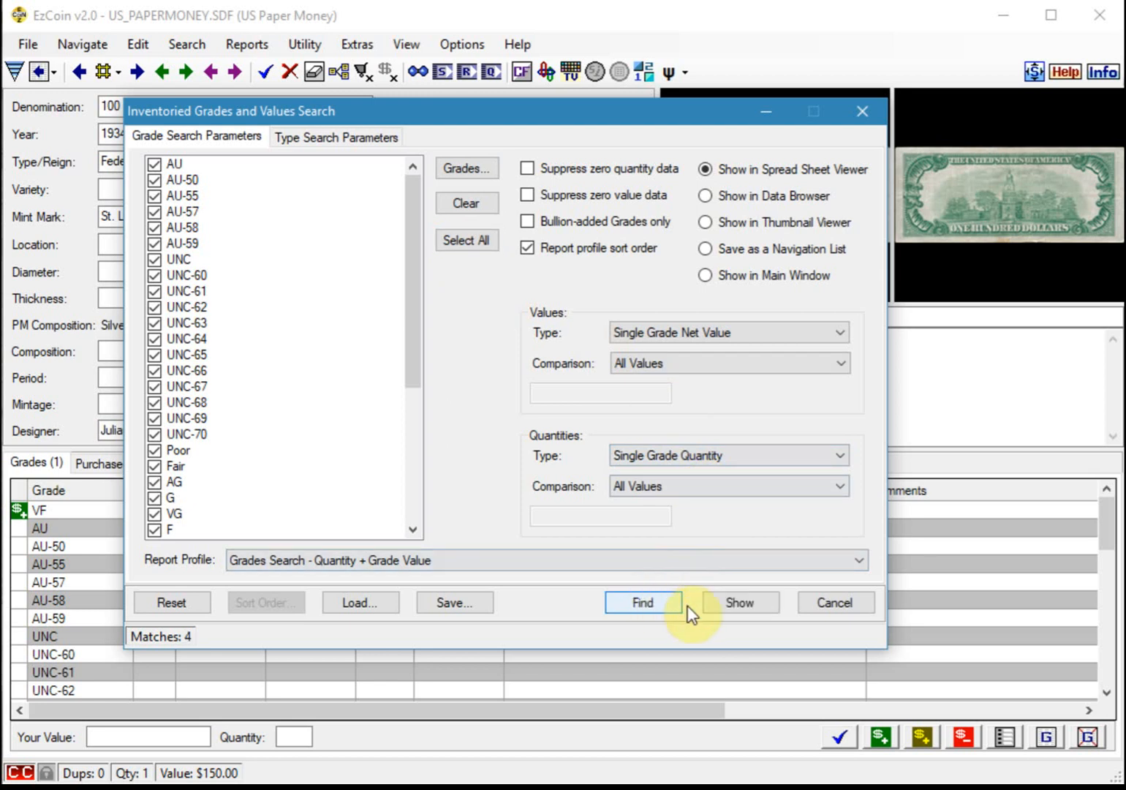
pyautogui.click(749, 612)
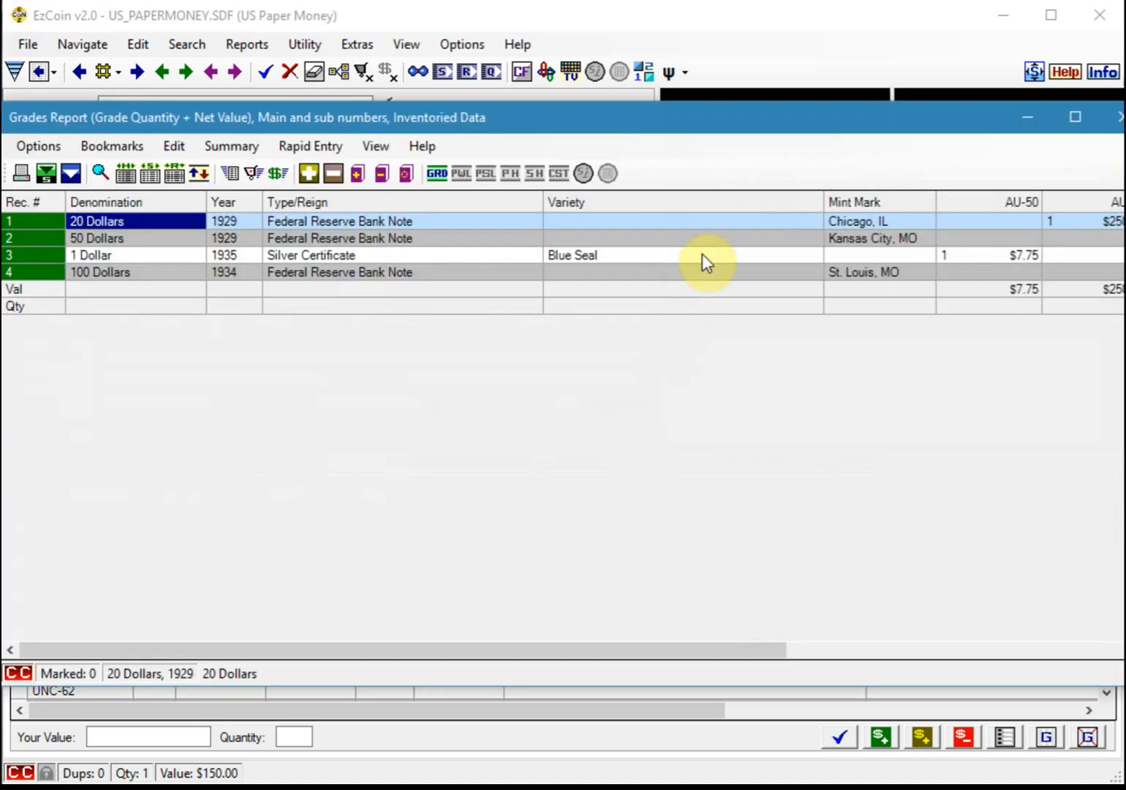
pyautogui.moveTo(1124, 161)
pyautogui.mouseDown()
pyautogui.moveTo(1081, 160)
pyautogui.moveTo(1102, 159)
pyautogui.mouseUp()
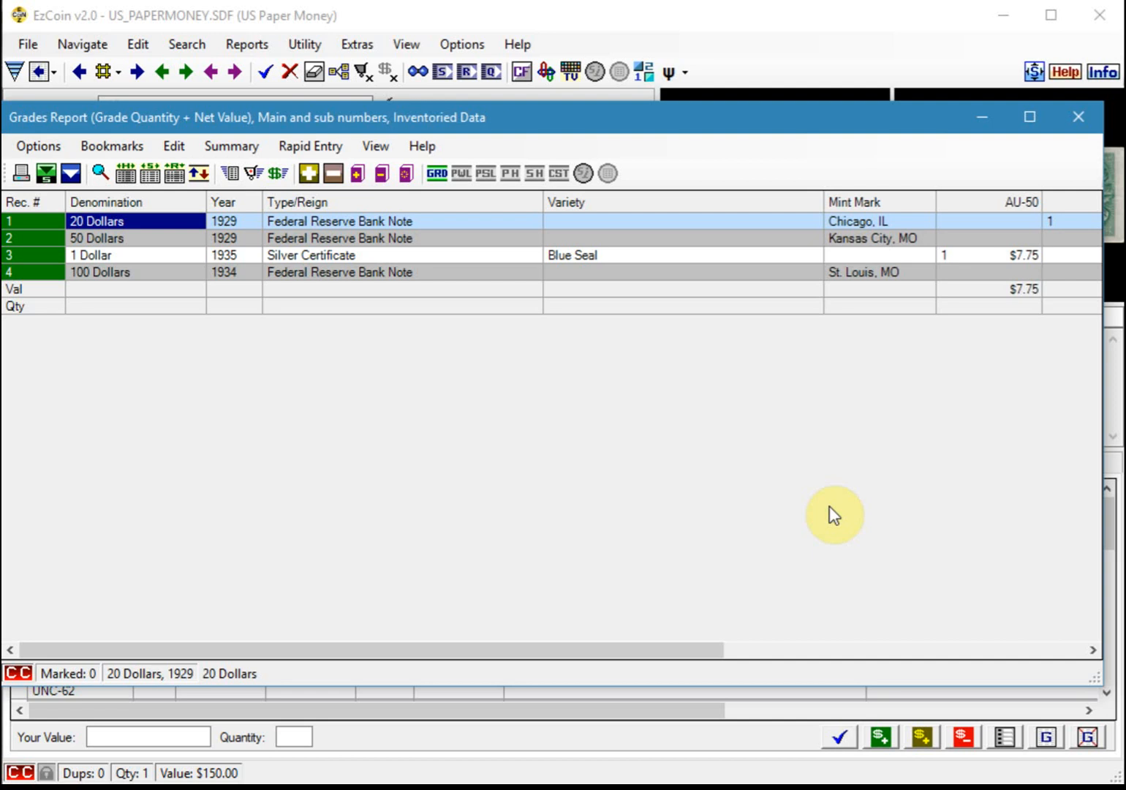
pyautogui.click(1078, 117)
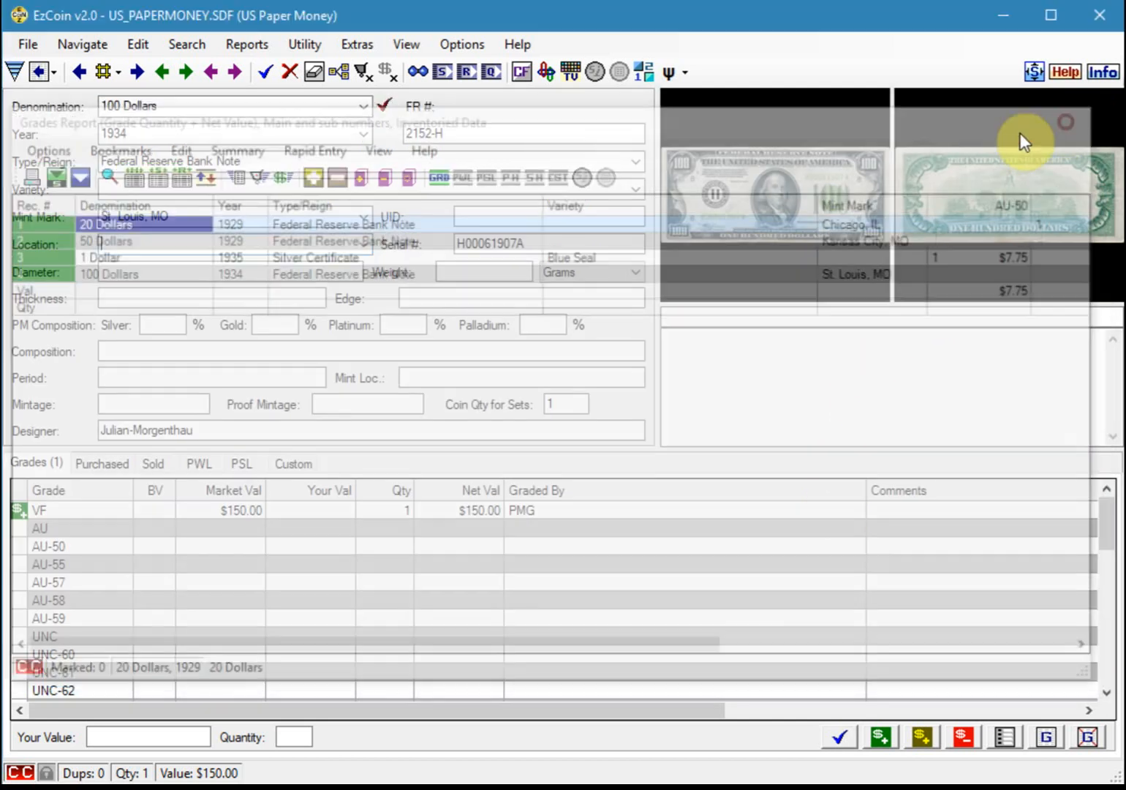
# Step: Go back to the 1929 20 Dollars Chicago note and view its enlarged front and back images
pyautogui.click(168, 72)
pyautogui.click(170, 68)
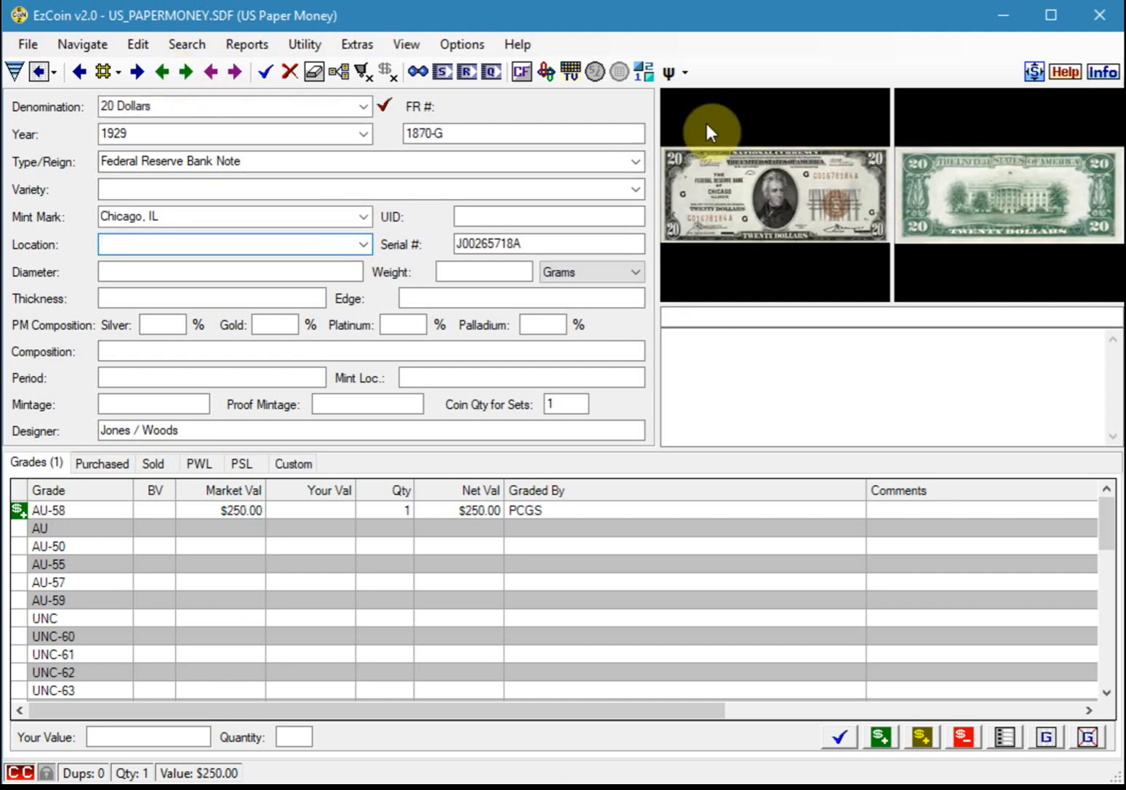
pyautogui.click(804, 187)
pyautogui.moveTo(570, 94)
pyautogui.mouseDown()
pyautogui.moveTo(596, 98)
pyautogui.moveTo(564, 92)
pyautogui.mouseUp()
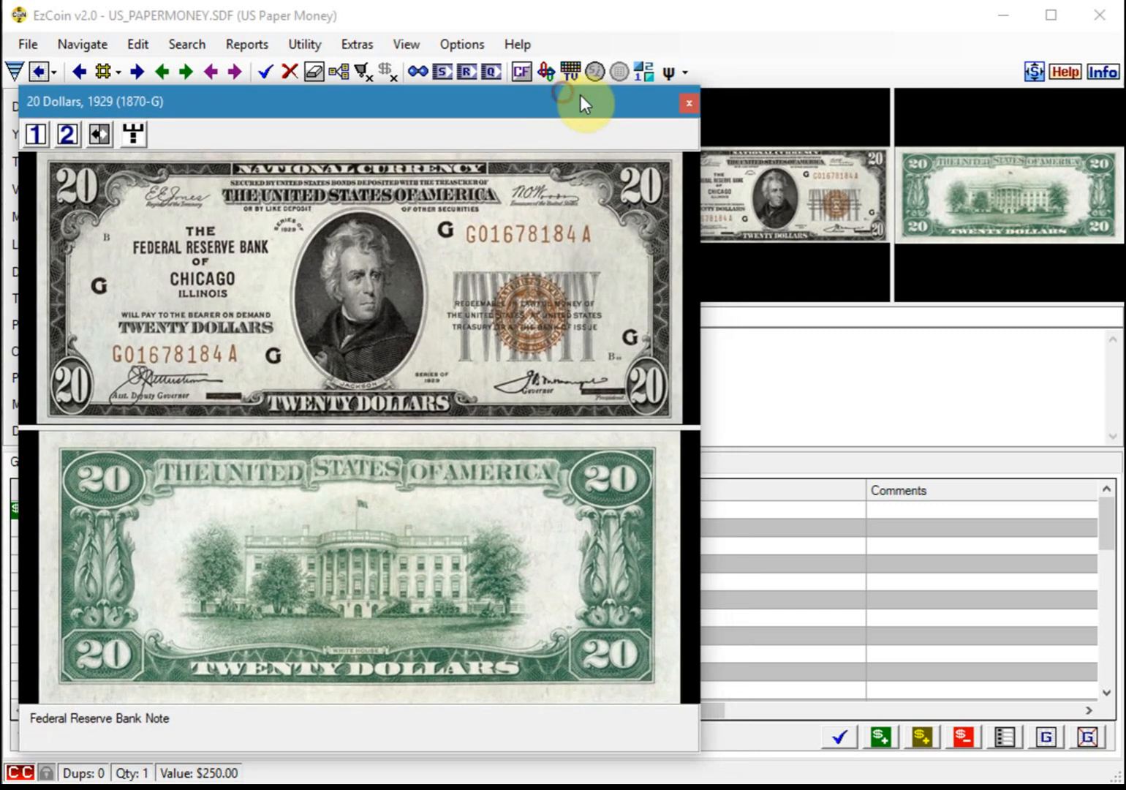